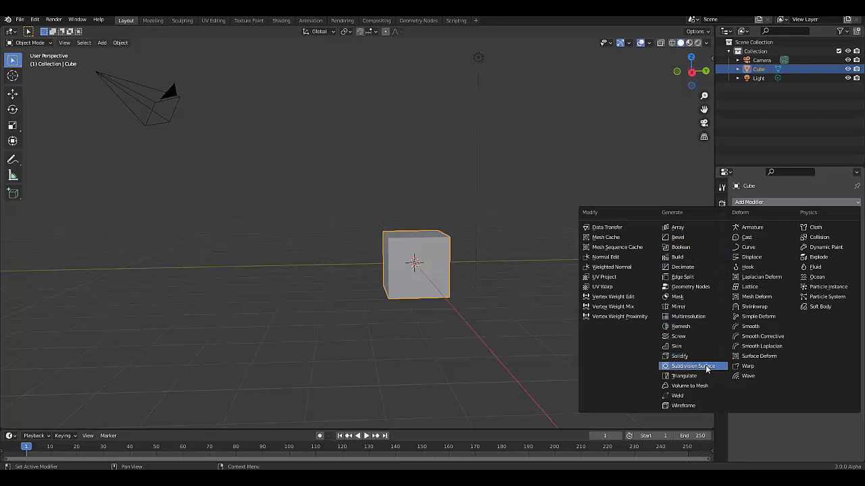
Add a Subdivision Surface modifier to the cube with viewport and render levels both set to 4.
{"action": "left_click", "coordinate": [709, 366]}
{"action": "left_click", "coordinate": [803, 241]}
{"action": "type", "text": "4"}
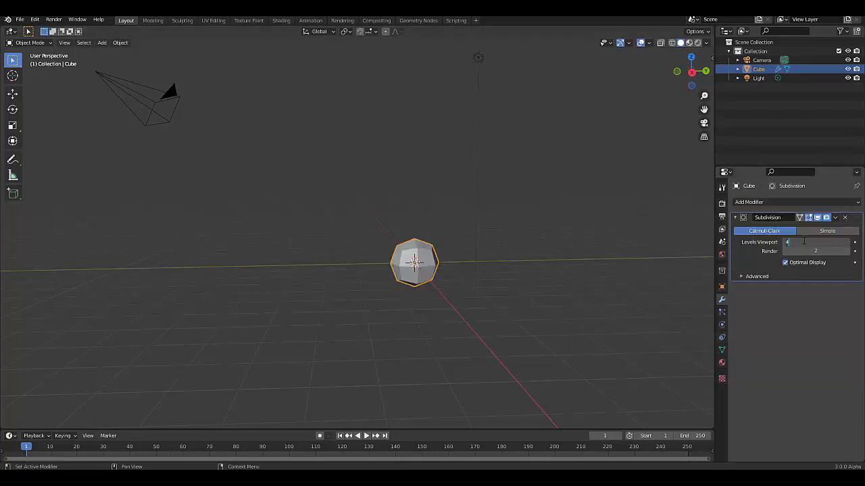
{"action": "key", "text": "Return"}
{"action": "left_click", "coordinate": [810, 250]}
{"action": "type", "text": "4"}
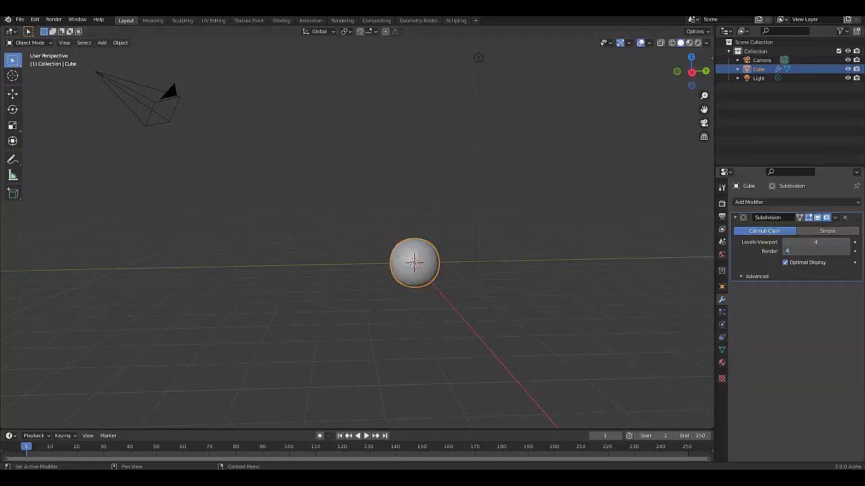
{"action": "key", "text": "Return"}
Scale the rounded cube up to about 6.7 m across and apply its scale.
{"action": "key", "text": "s"}
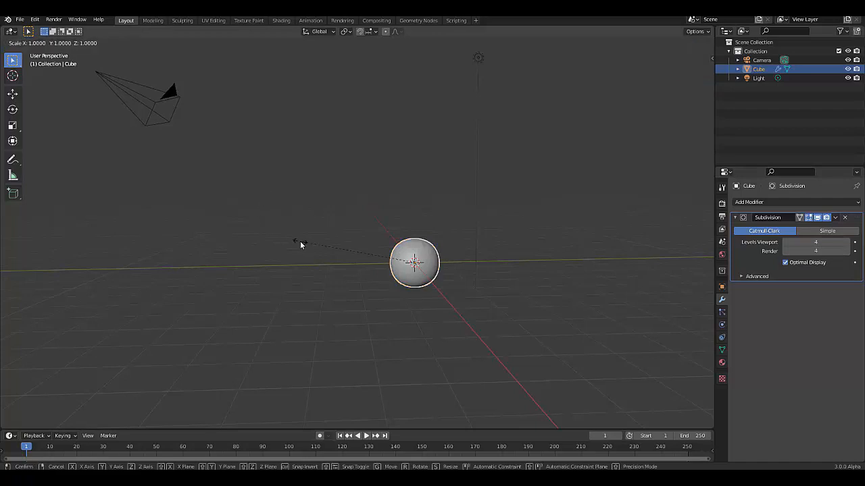
{"action": "right_click", "coordinate": [300, 242]}
{"action": "right_click", "coordinate": [302, 241]}
{"action": "left_click", "coordinate": [282, 244]}
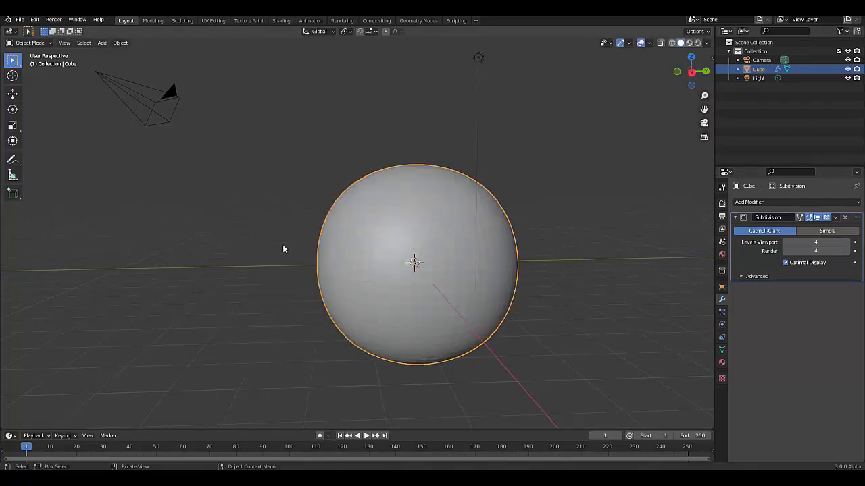
{"action": "key", "text": "ctrl"}
{"action": "key", "text": "ctrl+a"}
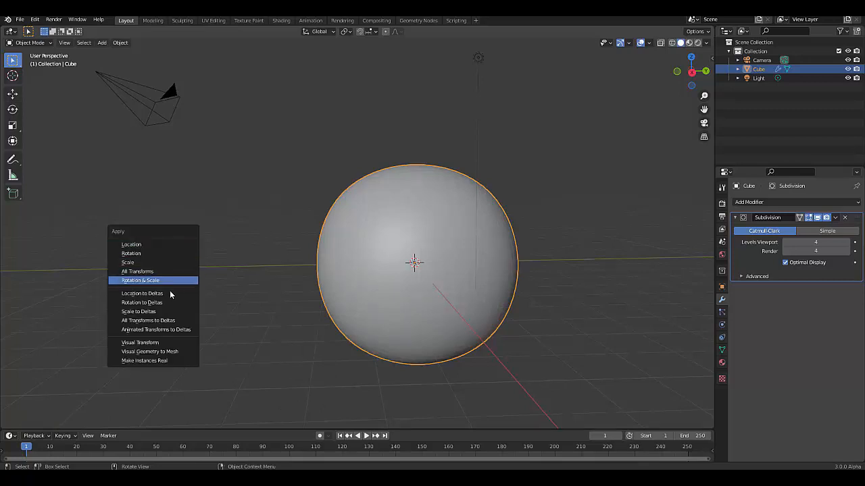
{"action": "left_click", "coordinate": [159, 262]}
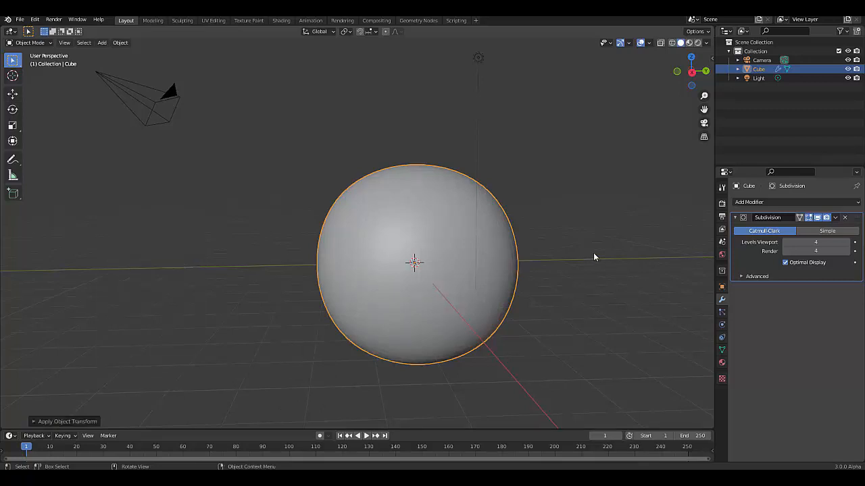
Enable the Screencast Keys display for the viewport and hide the sidebar.
{"action": "key", "text": "n"}
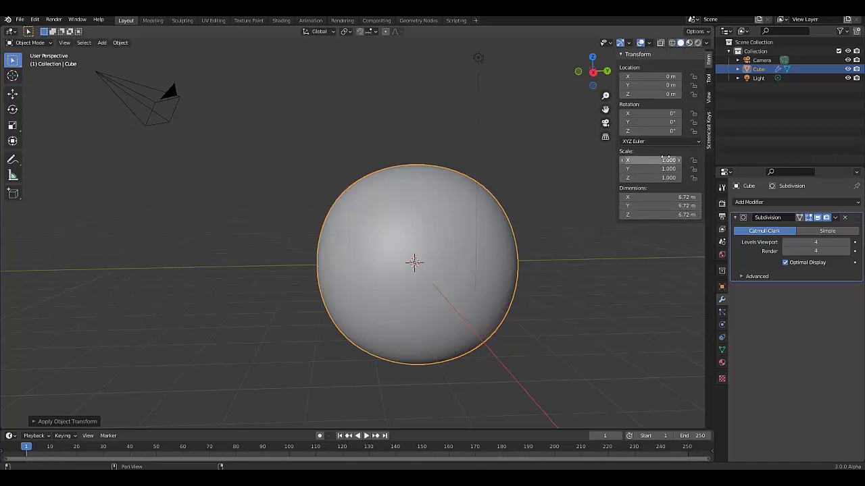
{"action": "left_click", "coordinate": [708, 131]}
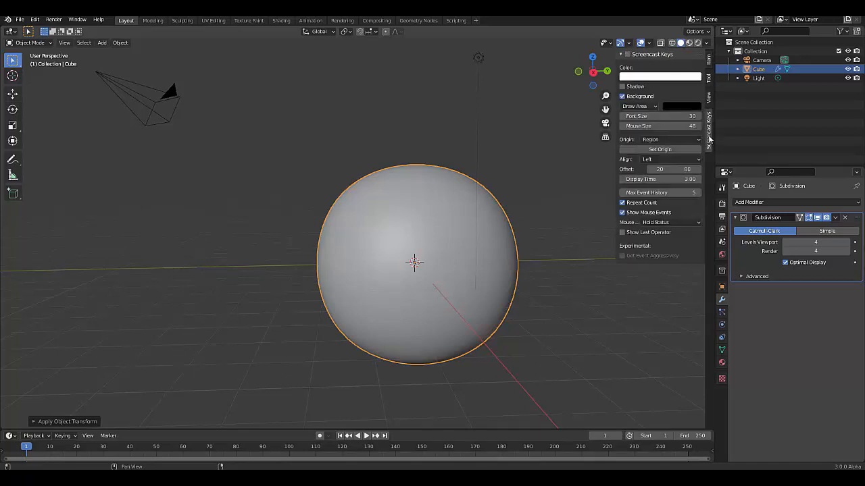
{"action": "key", "text": "n"}
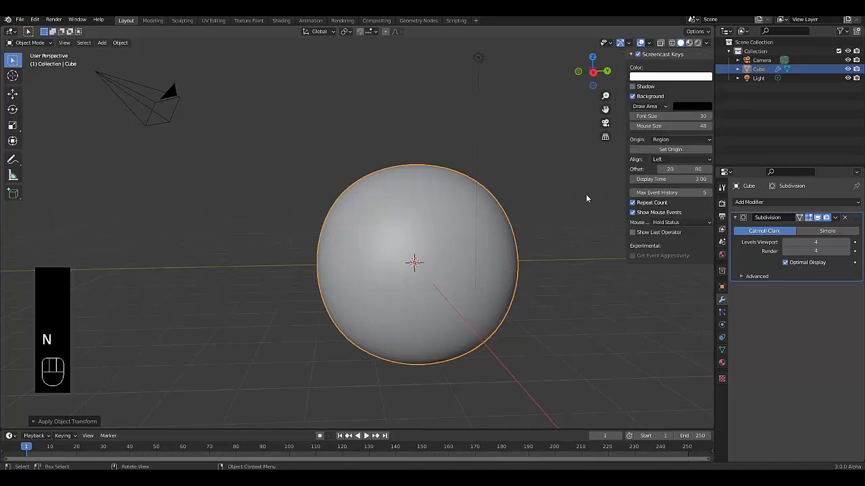
Hide the enlarged rounded cube in the viewport.
{"action": "scroll", "coordinate": [258, 281], "scroll_direction": "down", "scroll_amount": 3}
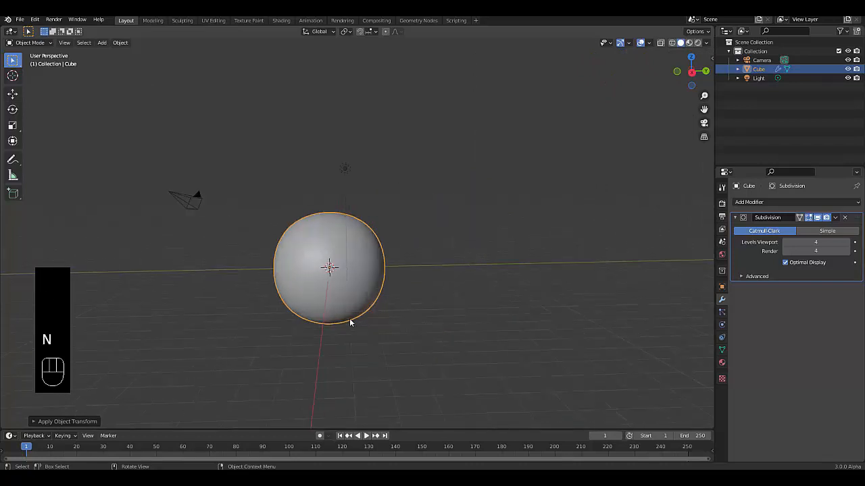
{"action": "scroll", "coordinate": [351, 322], "scroll_direction": "up", "scroll_amount": 3}
{"action": "scroll", "coordinate": [340, 307], "scroll_direction": "down", "scroll_amount": 3}
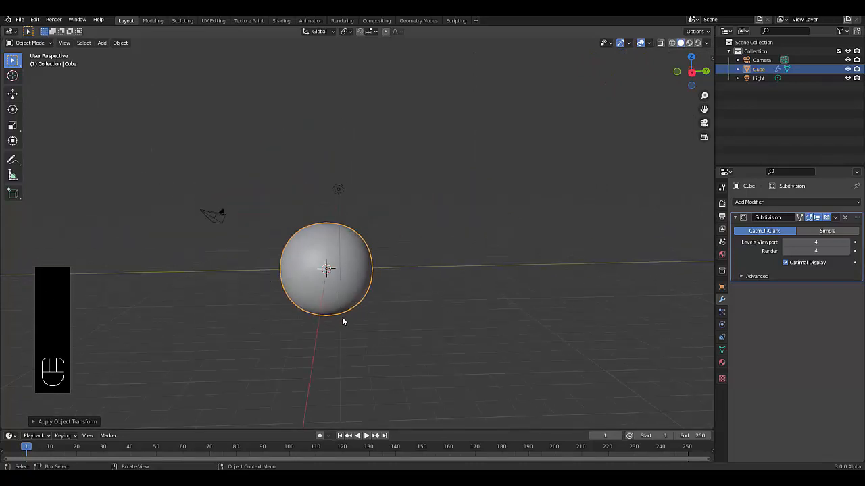
{"action": "key", "text": "h"}
Search the add-on preferences for "tree" to check the Sapling Tree Gen add-on, and close the preferences.
{"action": "left_click", "coordinate": [34, 20]}
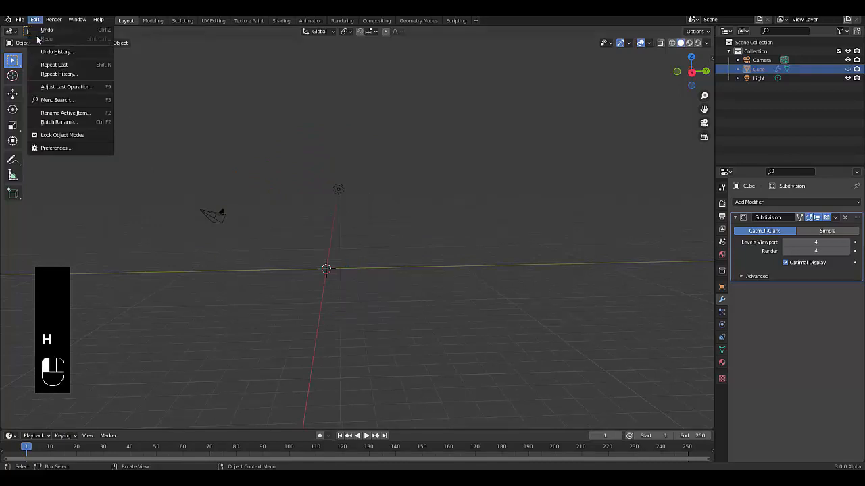
{"action": "left_click", "coordinate": [66, 148]}
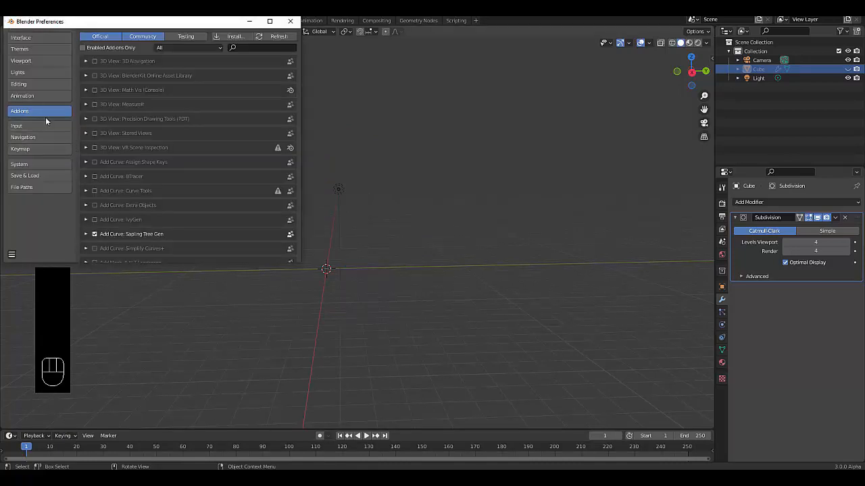
{"action": "left_click", "coordinate": [249, 47]}
{"action": "type", "text": "tree"}
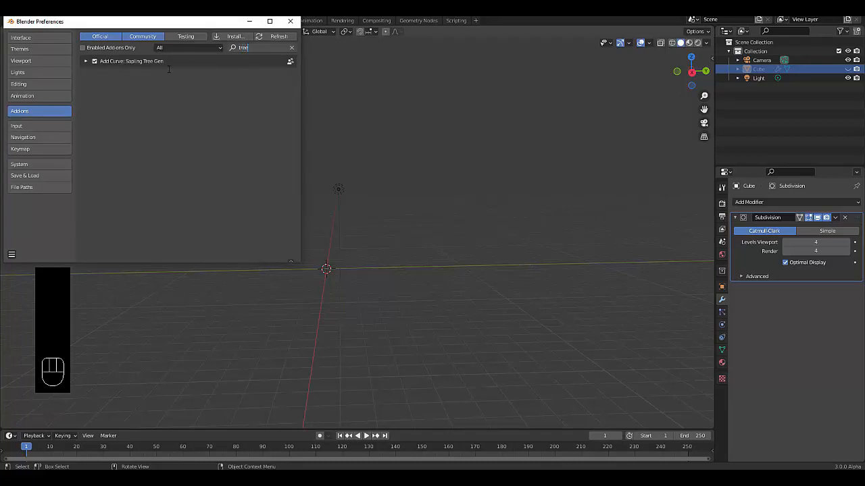
{"action": "left_click", "coordinate": [290, 21]}
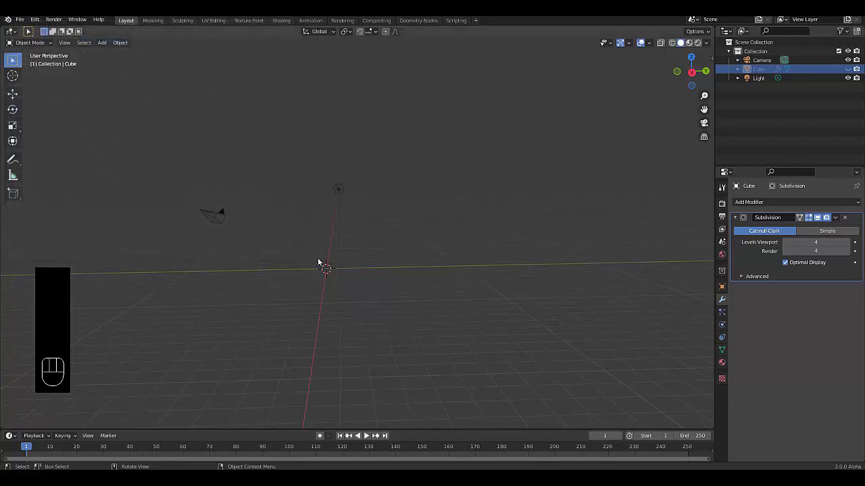
Add a Sapling Tree Gen curve at the world origin while in front orthographic view.
{"action": "middle_click_drag", "start_coordinate": [318, 260], "coordinate": [319, 268]}
{"action": "key", "text": "KP_1"}
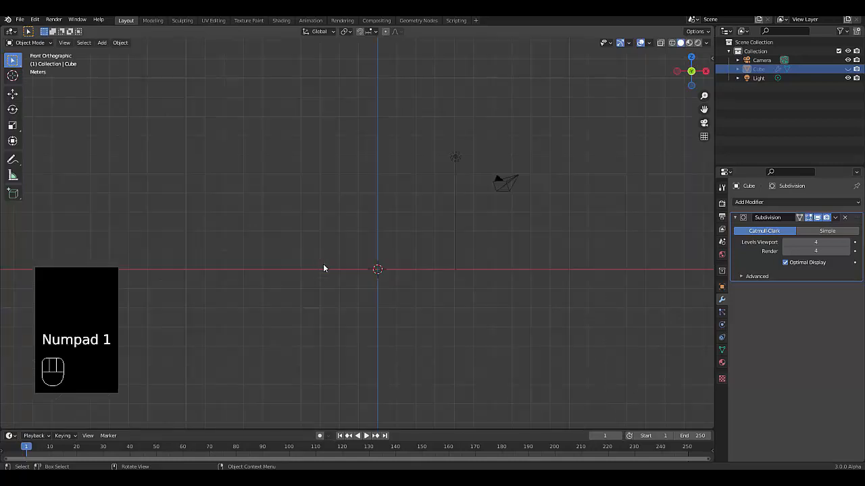
{"action": "scroll", "coordinate": [391, 284], "scroll_direction": "up", "scroll_amount": 4}
{"action": "scroll", "coordinate": [351, 233], "scroll_direction": "up", "scroll_amount": 3}
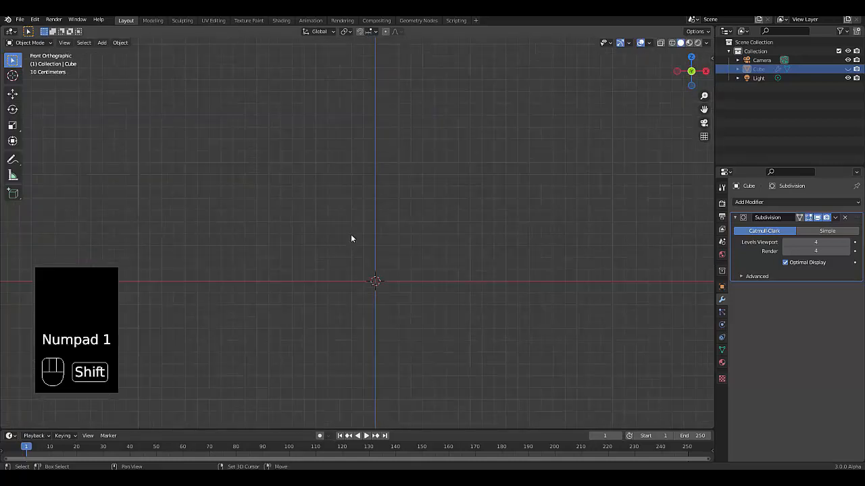
{"action": "key", "text": "shift+a"}
{"action": "mouse_move", "coordinate": [349, 244]}
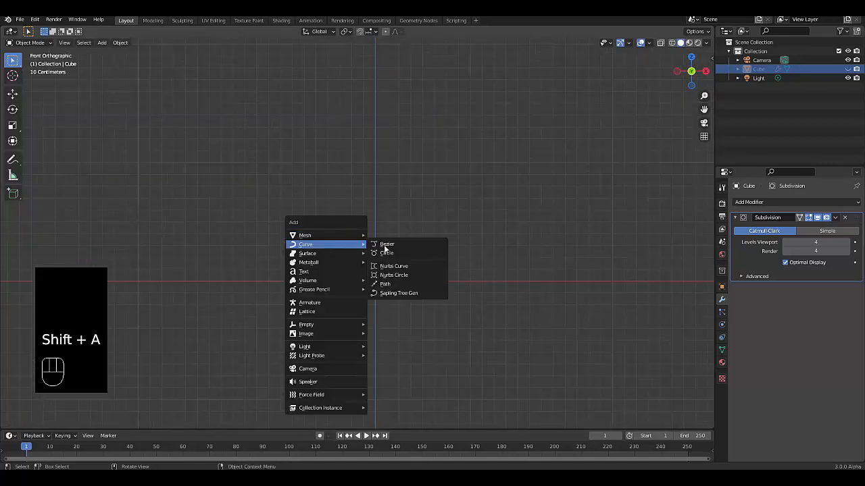
{"action": "left_click", "coordinate": [402, 294]}
{"action": "scroll", "coordinate": [402, 290], "scroll_direction": "down", "scroll_amount": 5}
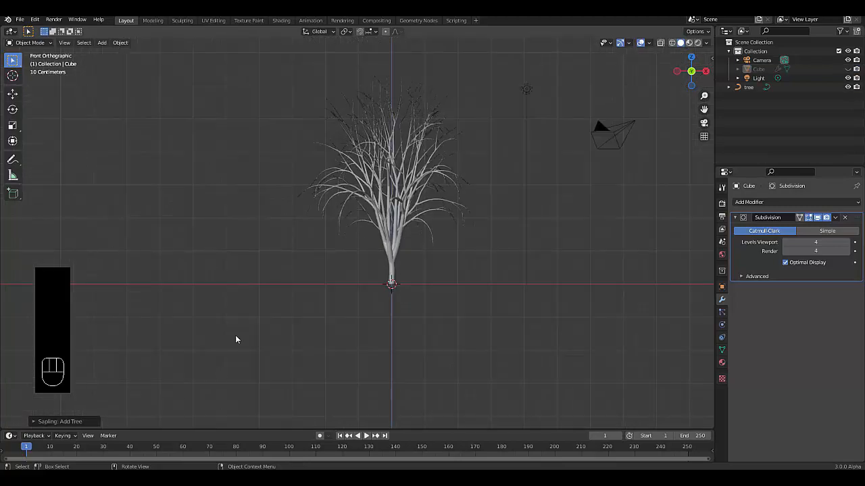
Turn on Show Leaves in the new tree's Leaves settings.
{"action": "left_click", "coordinate": [48, 420]}
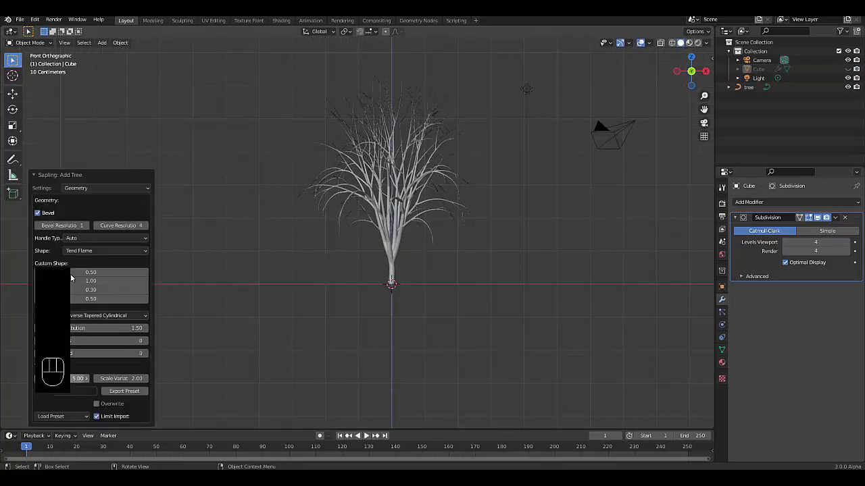
{"action": "left_click", "coordinate": [100, 189]}
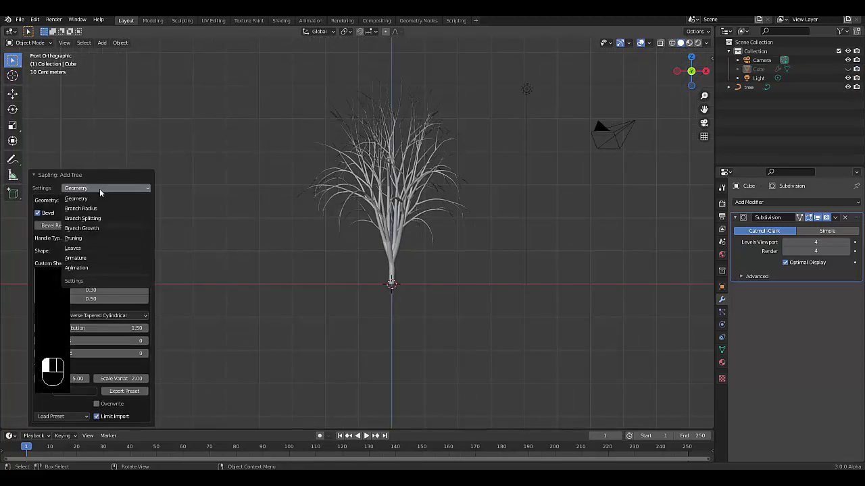
{"action": "left_click", "coordinate": [95, 244]}
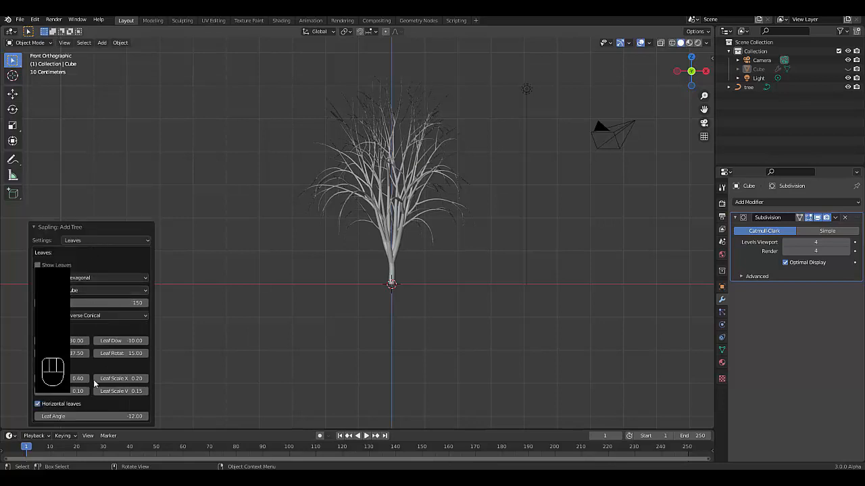
{"action": "left_click", "coordinate": [37, 265]}
{"action": "left_click", "coordinate": [93, 227]}
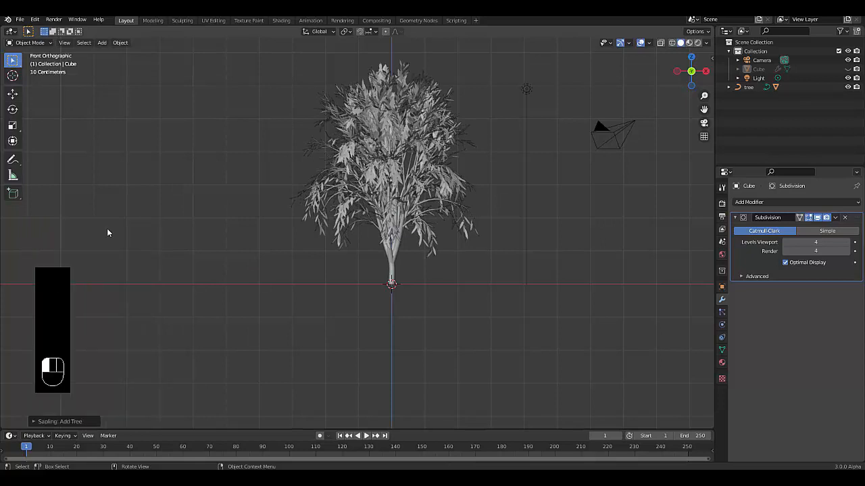
Review the tree's leaf settings and examine its foliage up close.
{"action": "left_click", "coordinate": [68, 422]}
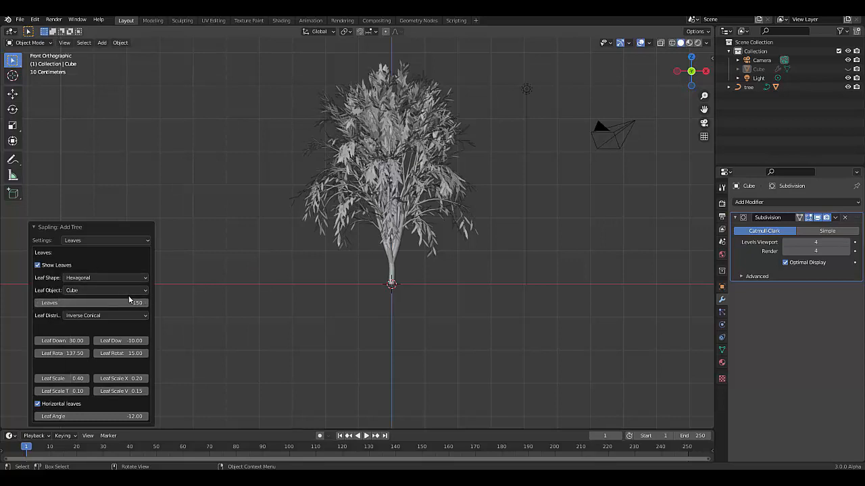
{"action": "scroll", "coordinate": [399, 192], "scroll_direction": "up", "scroll_amount": 2}
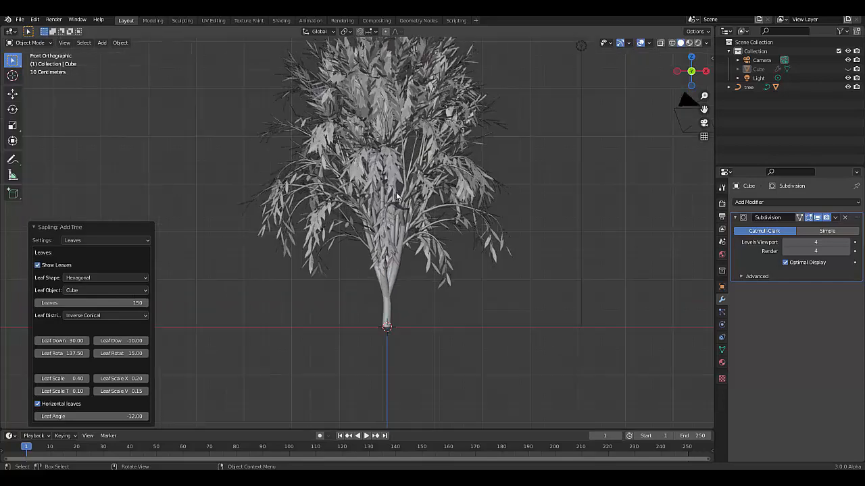
{"action": "scroll", "coordinate": [395, 192], "scroll_direction": "down", "scroll_amount": 2}
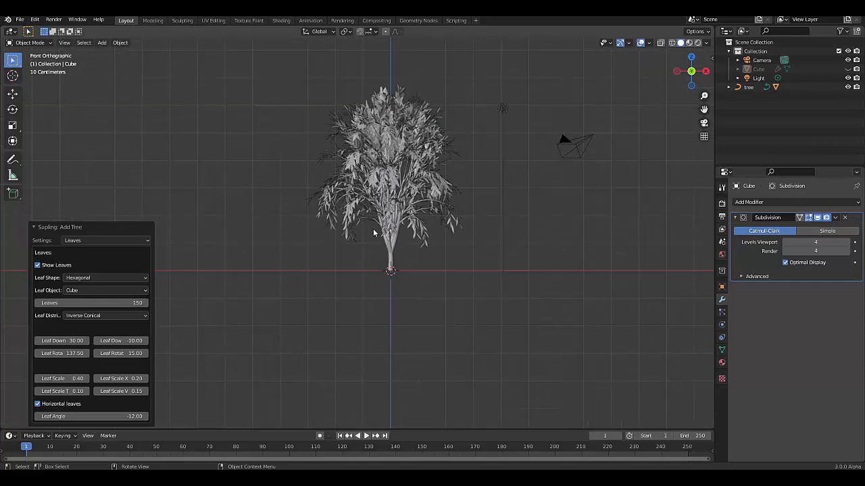
{"action": "scroll", "coordinate": [376, 231], "scroll_direction": "up", "scroll_amount": 2}
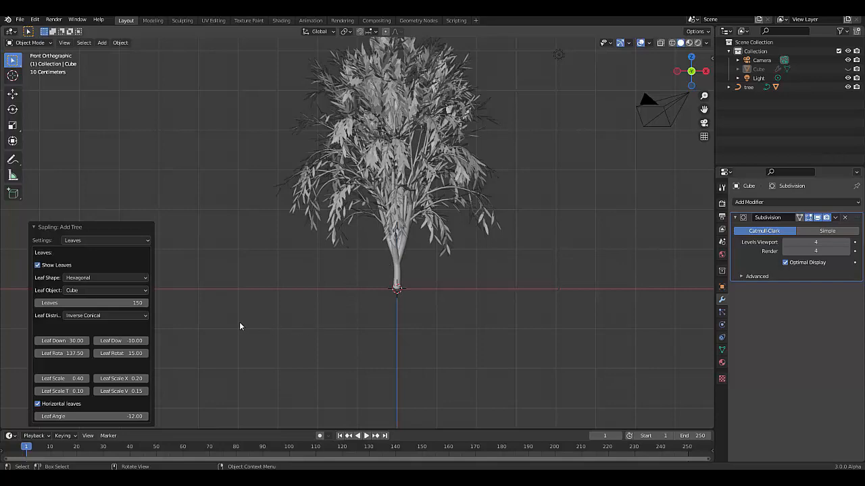
{"action": "left_click", "coordinate": [35, 228]}
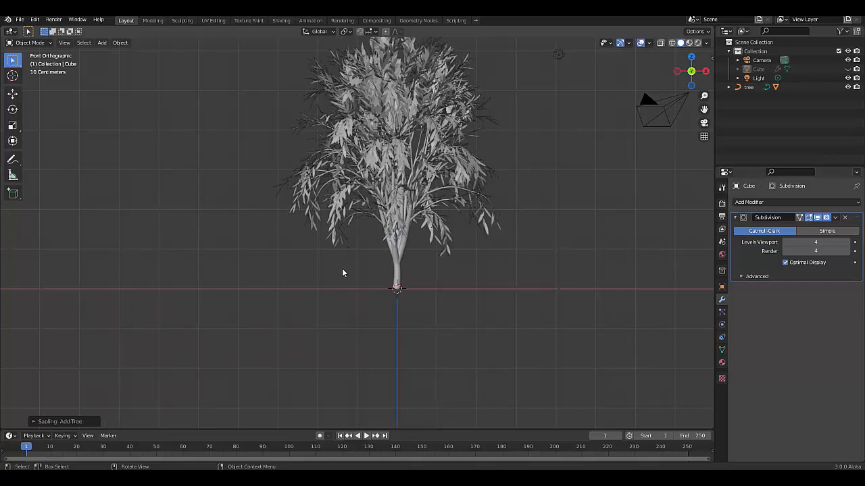
Select the leaves together with the tree trunk and scale both down to a small tree.
{"action": "scroll", "coordinate": [342, 268], "scroll_direction": "down", "scroll_amount": 4}
{"action": "scroll", "coordinate": [337, 257], "scroll_direction": "up", "scroll_amount": 3}
{"action": "left_click", "coordinate": [372, 251]}
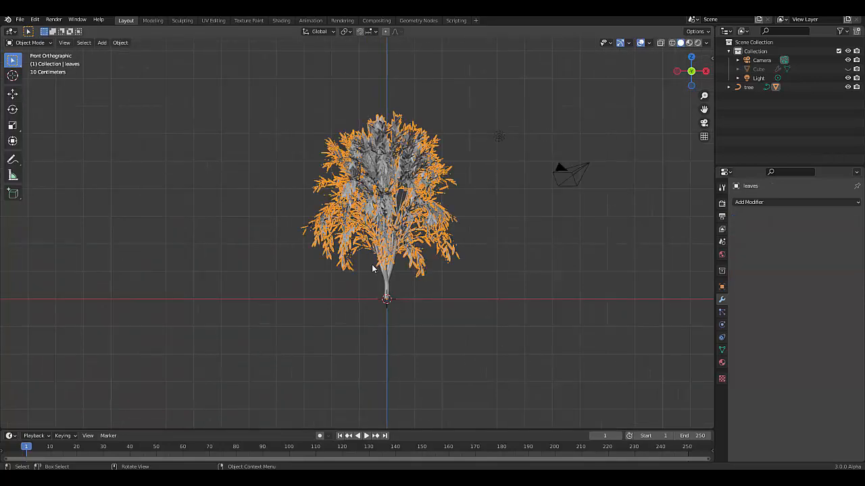
{"action": "left_click", "coordinate": [386, 289], "text": "shift"}
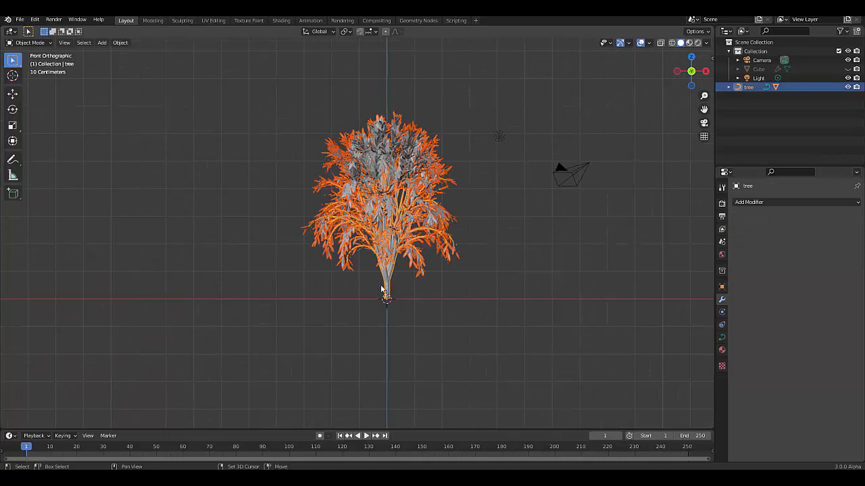
{"action": "key", "text": "s"}
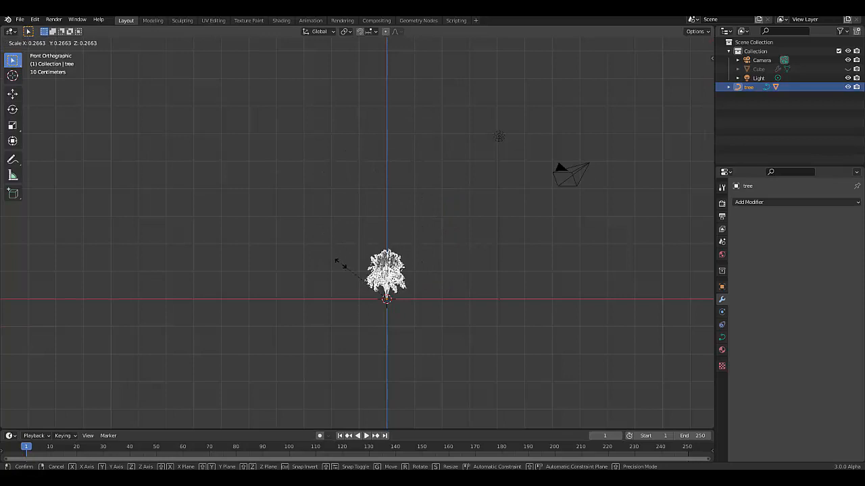
{"action": "left_click", "coordinate": [370, 285]}
Move the small tree and its leaves along the X axis, well away from the origin on the positive side.
{"action": "scroll", "coordinate": [389, 291], "scroll_direction": "up", "scroll_amount": 8}
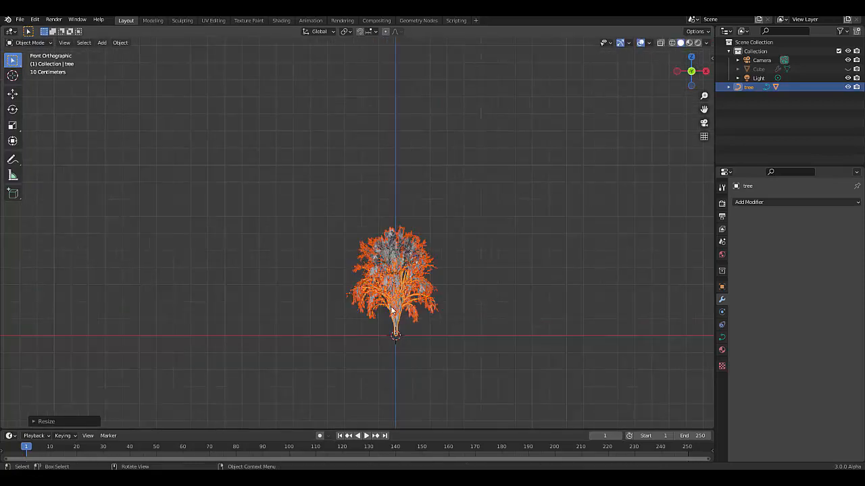
{"action": "scroll", "coordinate": [391, 310], "scroll_direction": "down", "scroll_amount": 2}
{"action": "key", "text": "g"}
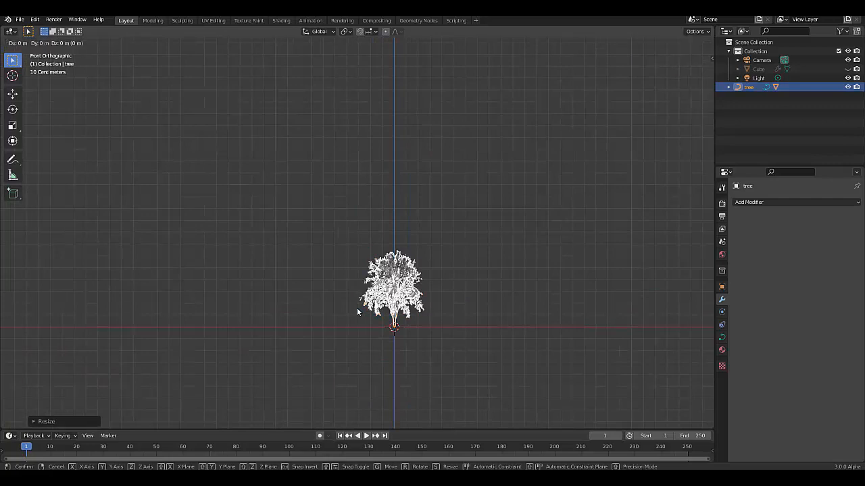
{"action": "key", "text": "x"}
{"action": "left_click", "coordinate": [25, 316]}
{"action": "scroll", "coordinate": [71, 303], "scroll_direction": "down", "scroll_amount": 5}
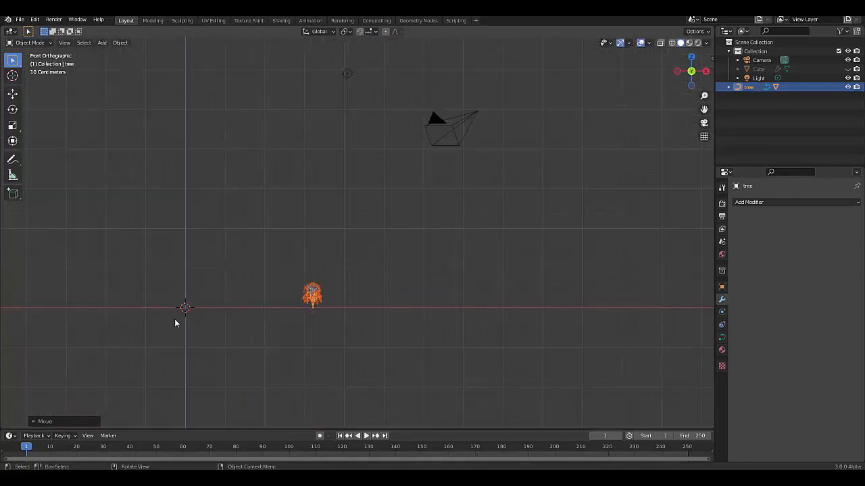
{"action": "scroll", "coordinate": [192, 310], "scroll_direction": "up", "scroll_amount": 2}
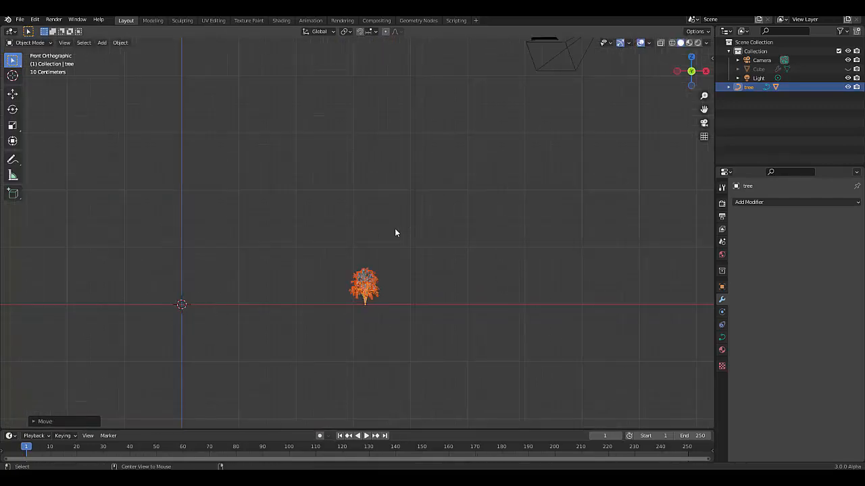
Move the tree further out along the positive X axis, clear of the sphere-like cube, and unhide the cube.
{"action": "key", "text": "alt+h"}
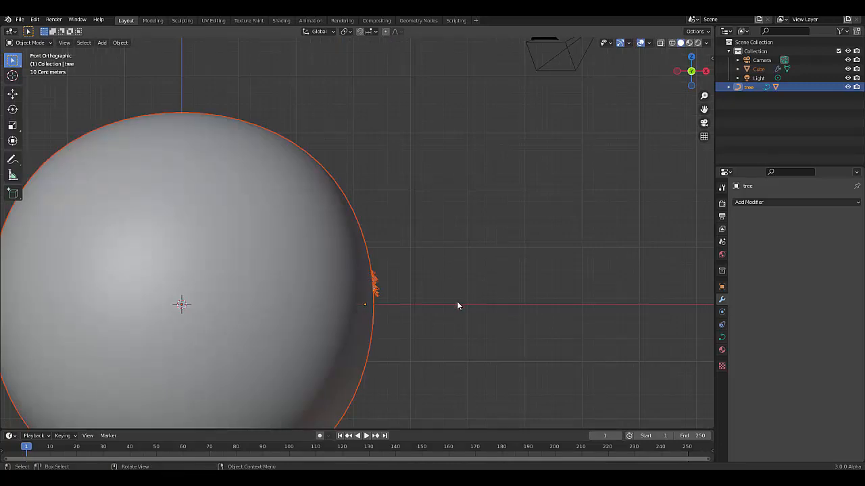
{"action": "key", "text": "ctrl+z"}
{"action": "key", "text": "g"}
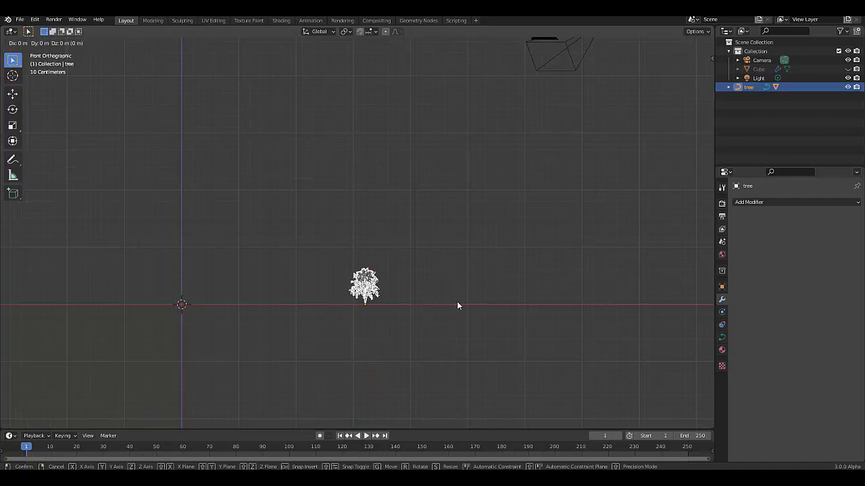
{"action": "key", "text": "x"}
{"action": "left_click", "coordinate": [686, 309]}
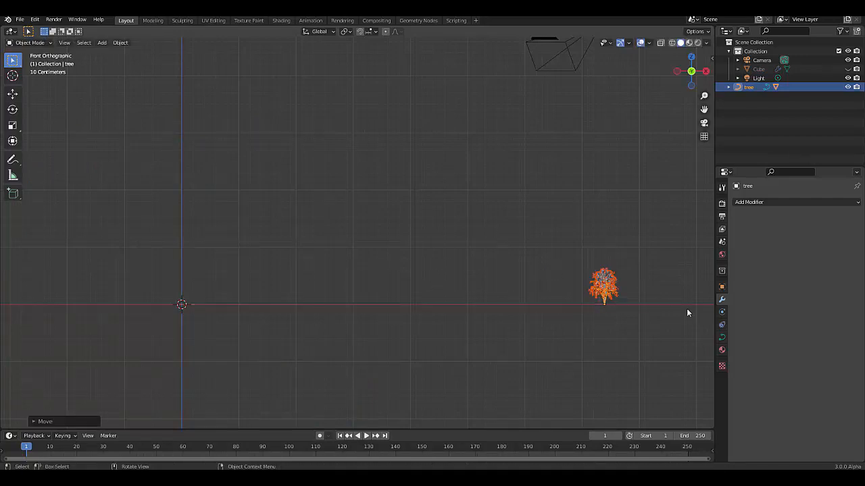
{"action": "key", "text": "alt+h"}
{"action": "left_click", "coordinate": [623, 331]}
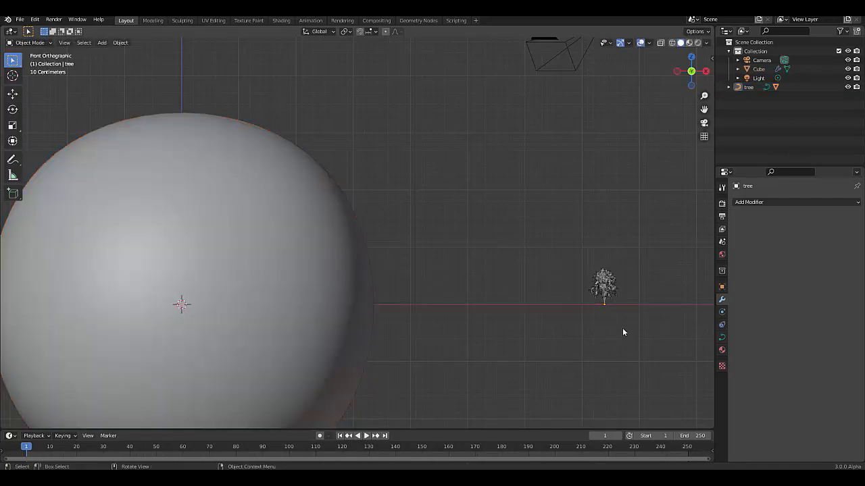
Select the tree with its leaves and move it even farther from the sphere-like cube along the X axis.
{"action": "scroll", "coordinate": [623, 331], "scroll_direction": "down", "scroll_amount": 1}
{"action": "scroll", "coordinate": [623, 331], "scroll_direction": "up", "scroll_amount": 5}
{"action": "left_click_drag", "start_coordinate": [523, 166], "coordinate": [626, 336]}
{"action": "scroll", "coordinate": [469, 285], "scroll_direction": "down", "scroll_amount": 5}
{"action": "key", "text": "g"}
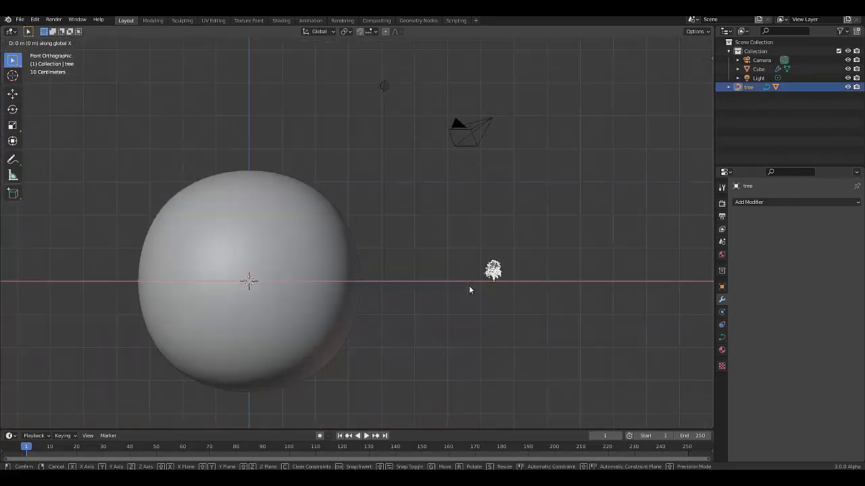
{"action": "key", "text": "x"}
{"action": "left_click", "coordinate": [688, 298]}
{"action": "scroll", "coordinate": [667, 304], "scroll_direction": "down", "scroll_amount": 1}
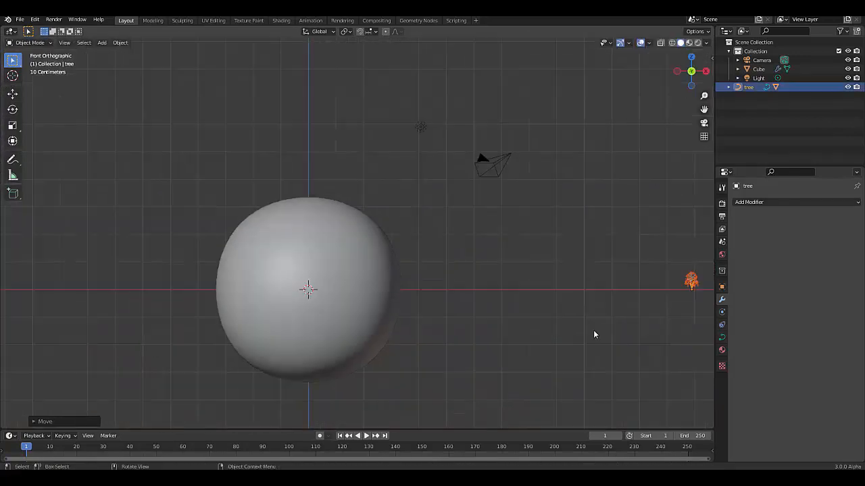
{"action": "scroll", "coordinate": [396, 291], "scroll_direction": "up", "scroll_amount": 2}
Select the sphere-like cube, enlarge the timeline area and switch that area to the Geometry Node Editor.
{"action": "left_click", "coordinate": [336, 269]}
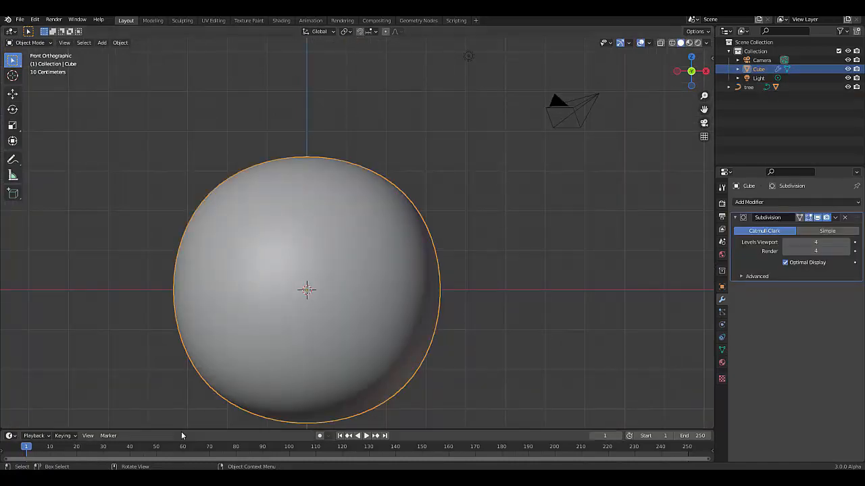
{"action": "left_click_drag", "start_coordinate": [182, 430], "coordinate": [226, 194]}
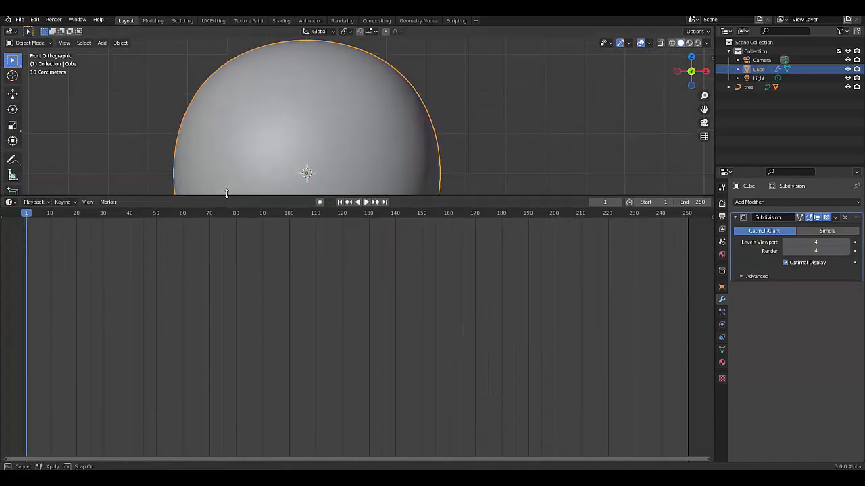
{"action": "left_click", "coordinate": [9, 200]}
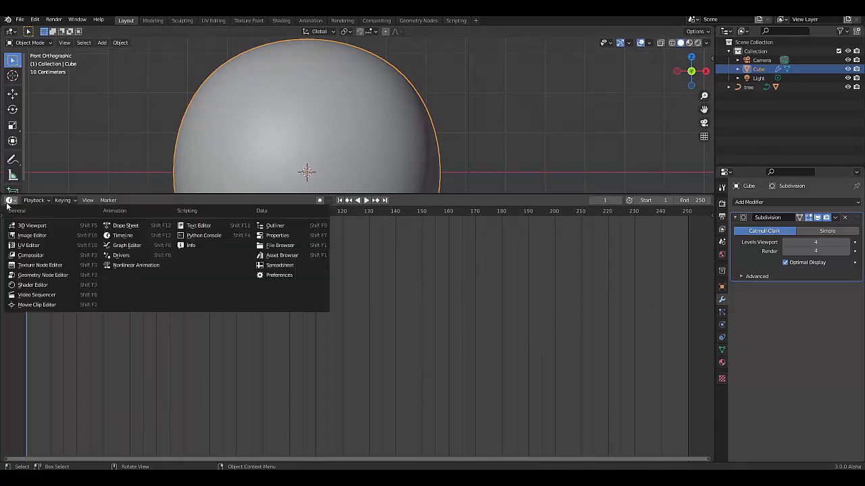
{"action": "left_click", "coordinate": [53, 276]}
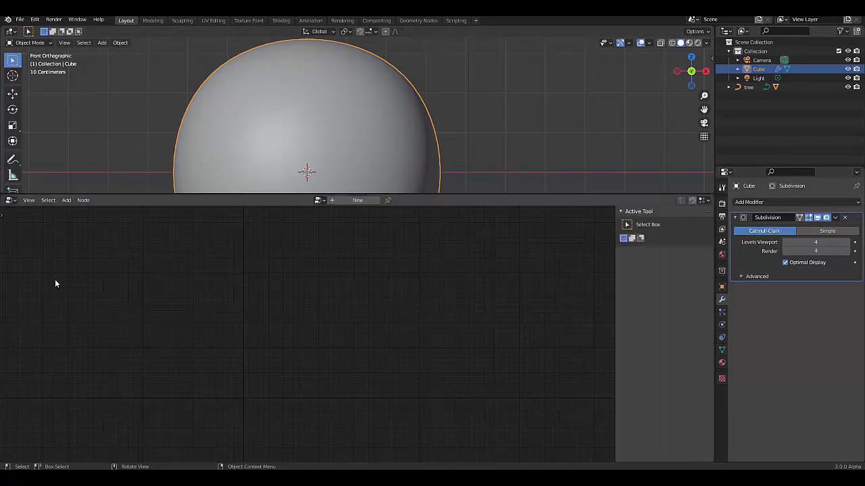
Create a new geometry node tree on the cube and shrink the node editor to leave more room for the 3D view.
{"action": "left_click", "coordinate": [358, 201]}
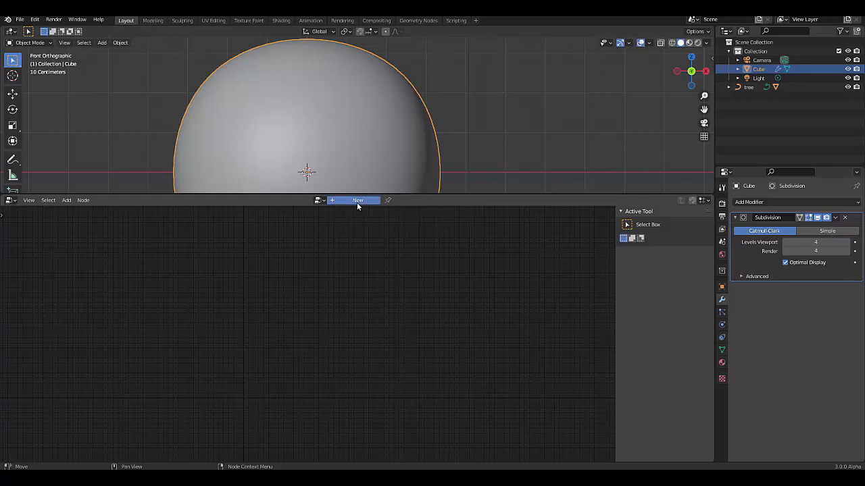
{"action": "scroll", "coordinate": [289, 356], "scroll_direction": "up", "scroll_amount": 2}
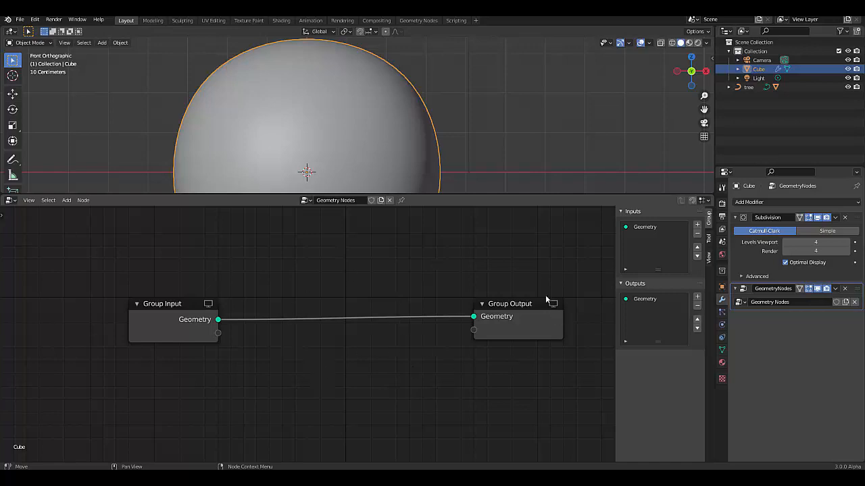
{"action": "scroll", "coordinate": [481, 112], "scroll_direction": "down", "scroll_amount": 5}
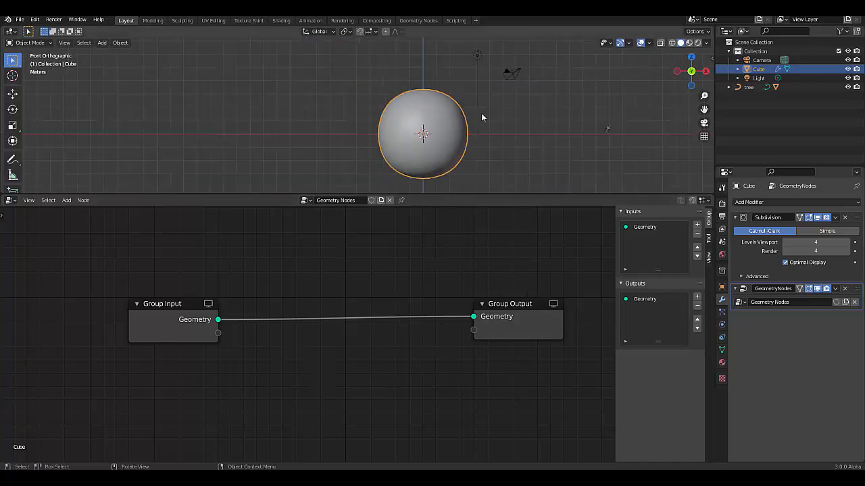
{"action": "scroll", "coordinate": [481, 143], "scroll_direction": "up", "scroll_amount": 3}
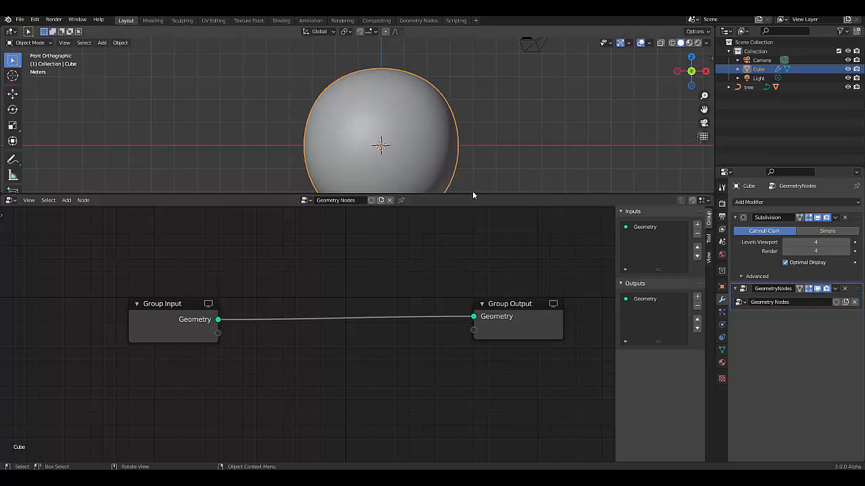
{"action": "left_click_drag", "start_coordinate": [474, 196], "coordinate": [457, 284]}
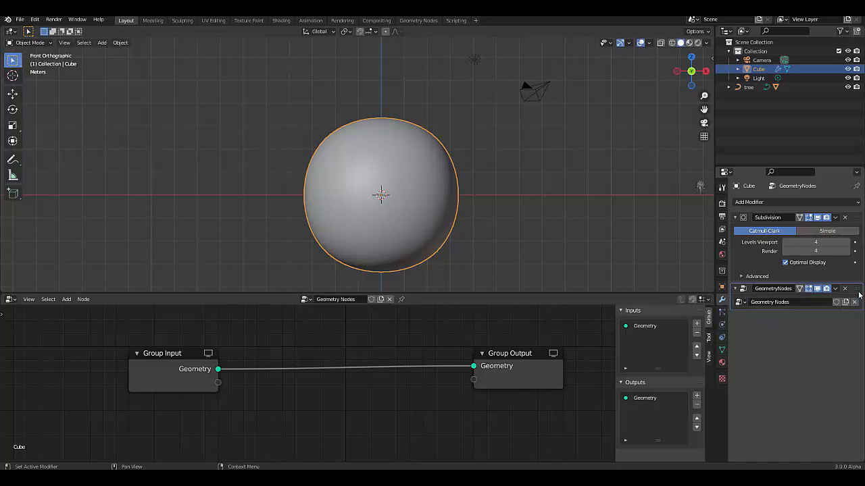
{"action": "mouse_move", "coordinate": [857, 288]}
{"action": "left_mouse_down"}
{"action": "mouse_move", "coordinate": [858, 222]}
{"action": "mouse_move", "coordinate": [845, 280]}
{"action": "left_mouse_up"}
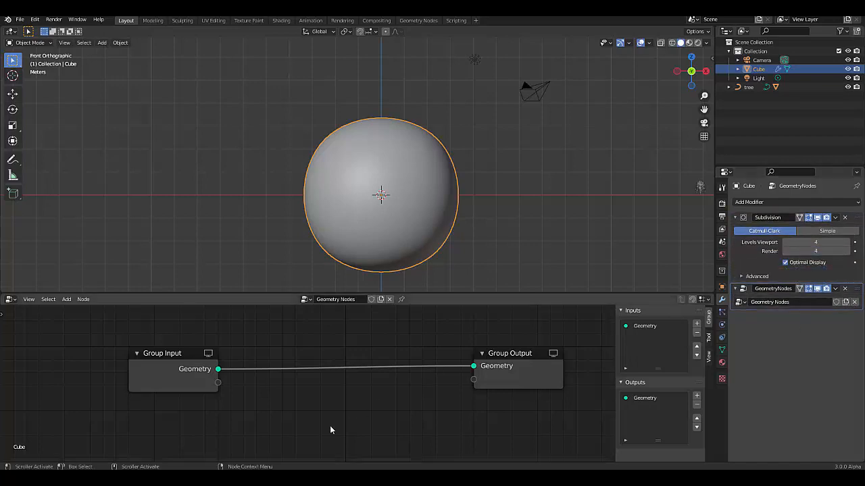
Add a Point Distribute node on the link between Group Input and Group Output.
{"action": "scroll", "coordinate": [275, 439], "scroll_direction": "down", "scroll_amount": 2}
{"action": "scroll", "coordinate": [257, 433], "scroll_direction": "up", "scroll_amount": 2}
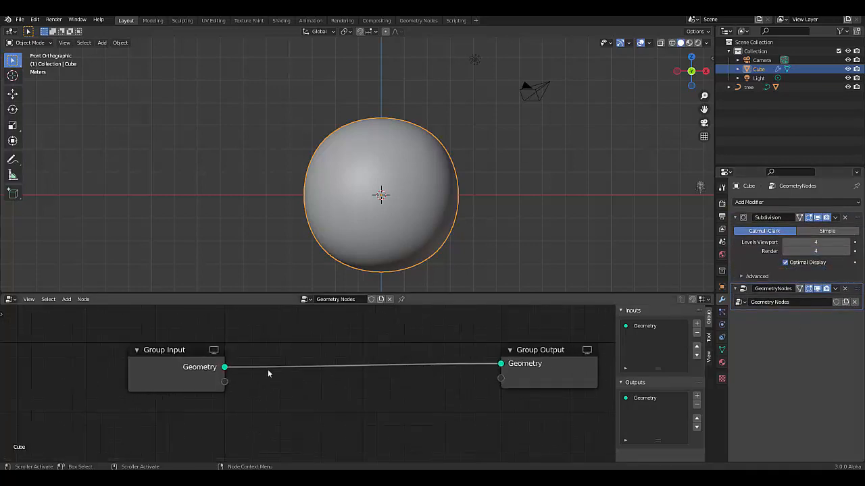
{"action": "key", "text": "shift+a"}
{"action": "mouse_move", "coordinate": [279, 408]}
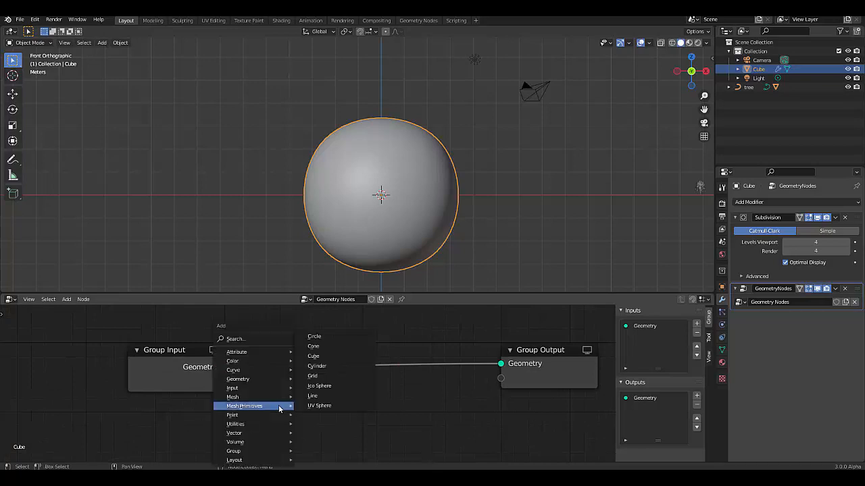
{"action": "mouse_move", "coordinate": [257, 416]}
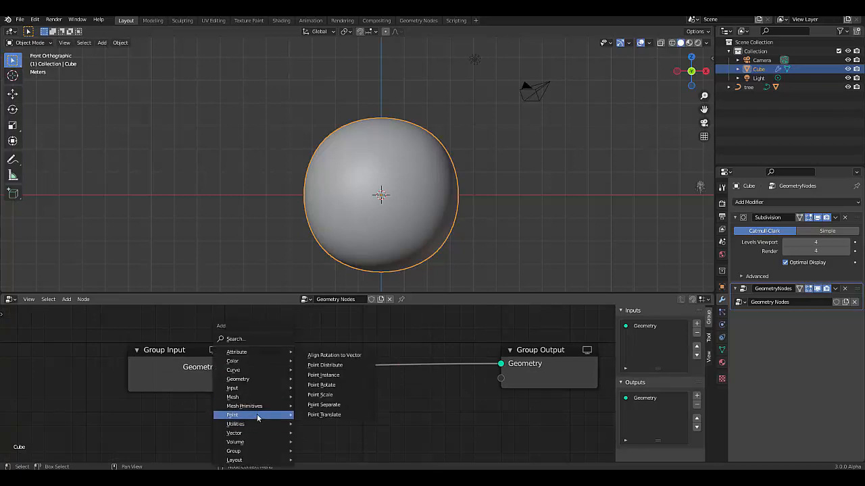
{"action": "left_click", "coordinate": [338, 364]}
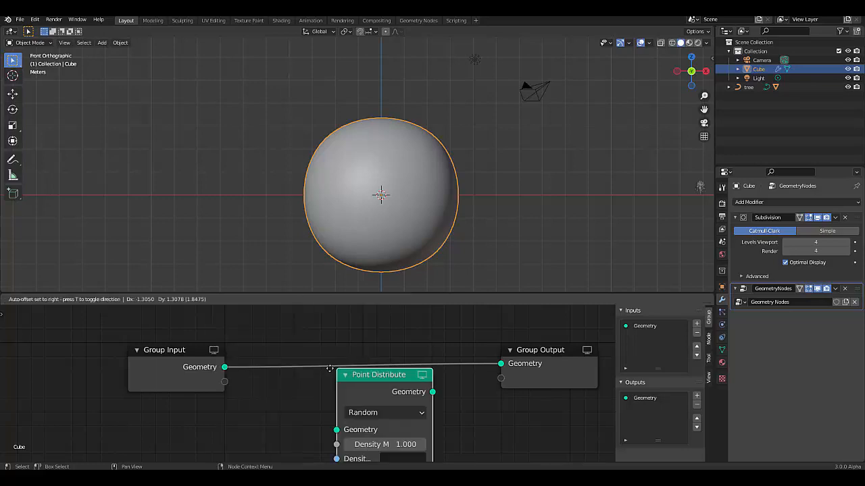
{"action": "left_click", "coordinate": [267, 342]}
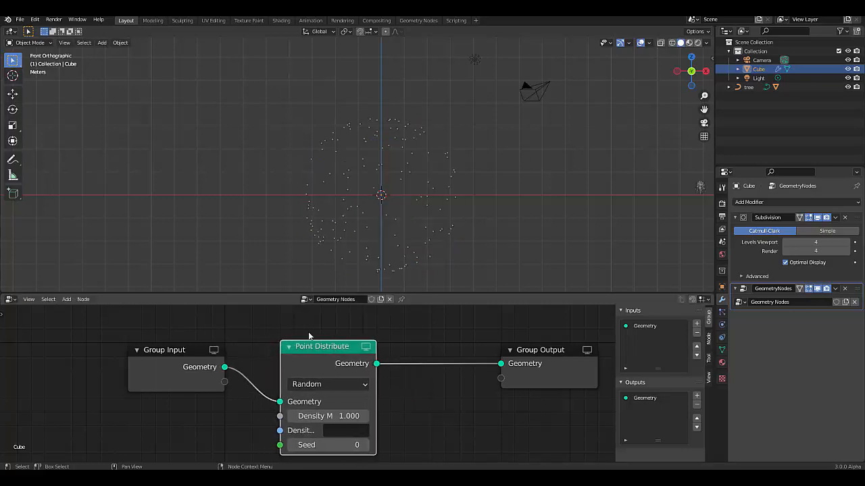
Raise the Point Distribute node's Density Max to 12.800 and check the points in rendered viewport shading.
{"action": "left_click_drag", "start_coordinate": [315, 416], "coordinate": [365, 416]}
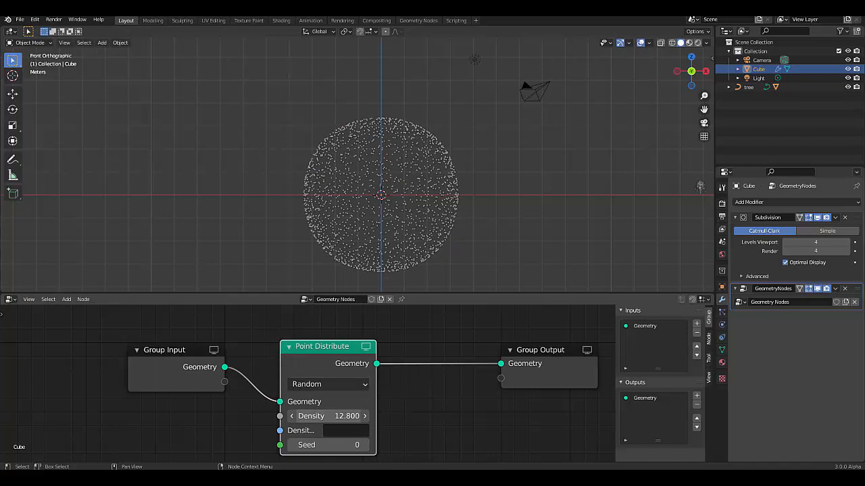
{"action": "scroll", "coordinate": [389, 268], "scroll_direction": "up", "scroll_amount": 5}
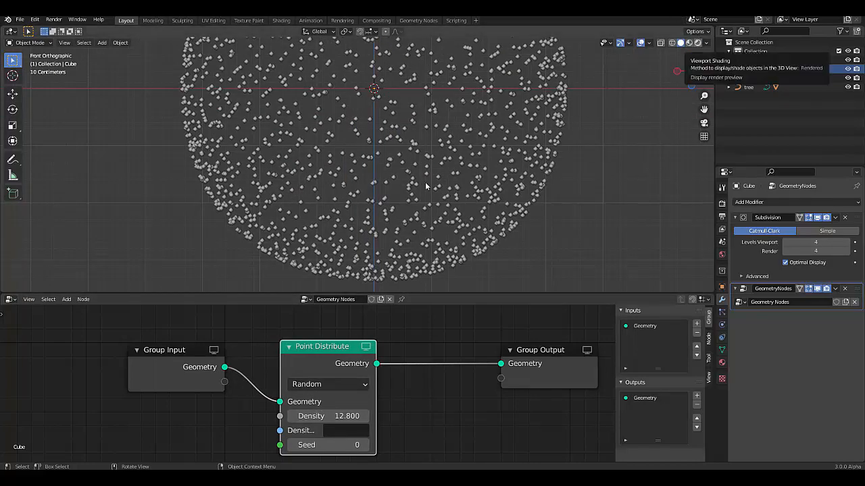
{"action": "left_click", "coordinate": [698, 43]}
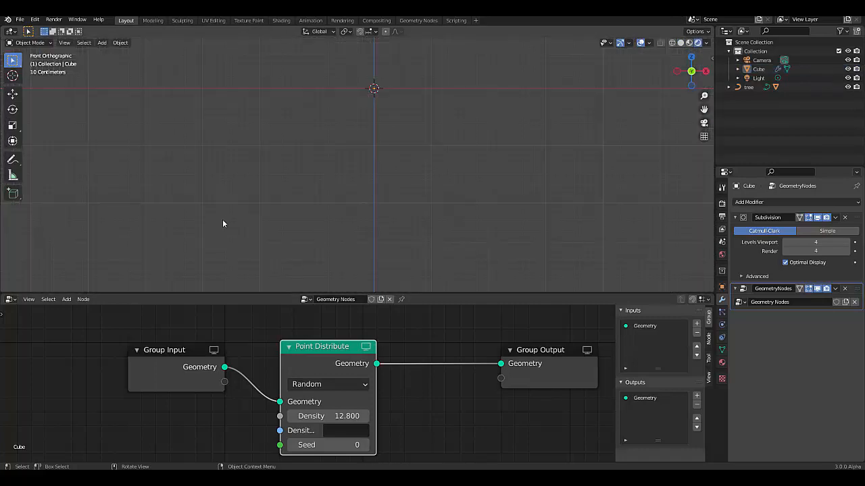
{"action": "scroll", "coordinate": [277, 228], "scroll_direction": "down", "scroll_amount": 2}
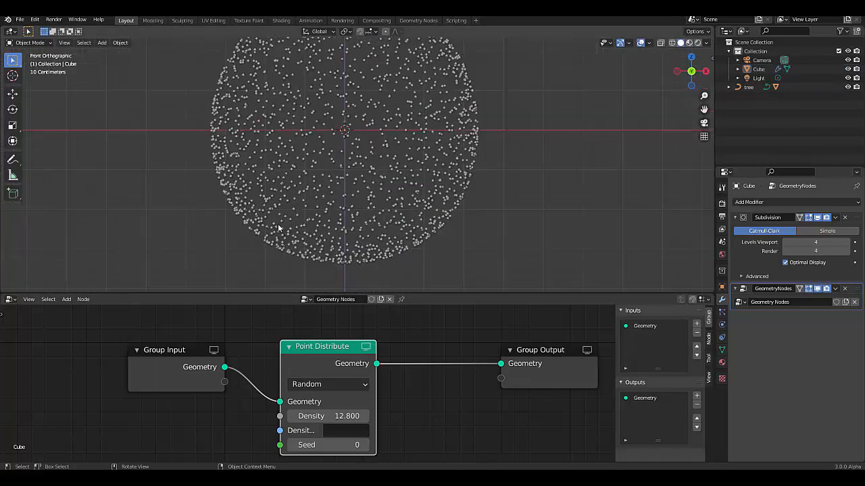
{"action": "scroll", "coordinate": [305, 233], "scroll_direction": "up", "scroll_amount": 1}
Insert a Join Geometry node on the link between Point Distribute and Group Output.
{"action": "scroll", "coordinate": [311, 331], "scroll_direction": "down", "scroll_amount": 4}
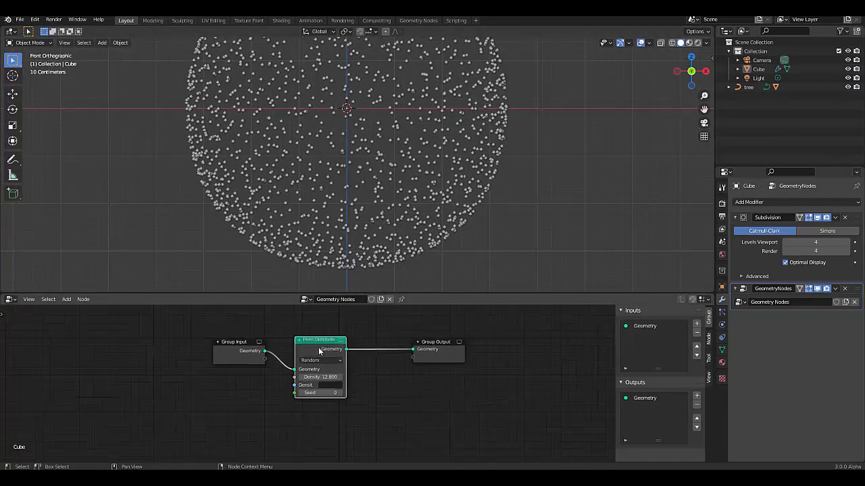
{"action": "key", "text": "shift+a"}
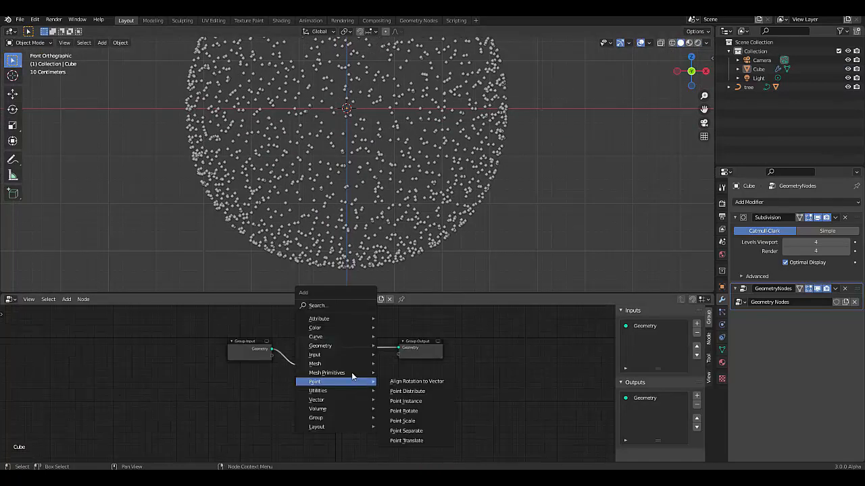
{"action": "mouse_move", "coordinate": [341, 350]}
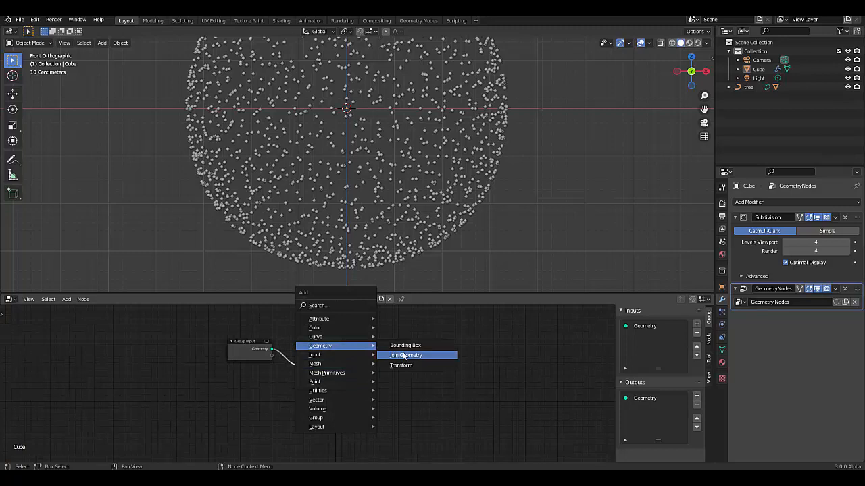
{"action": "left_click", "coordinate": [403, 356]}
{"action": "left_click", "coordinate": [366, 334]}
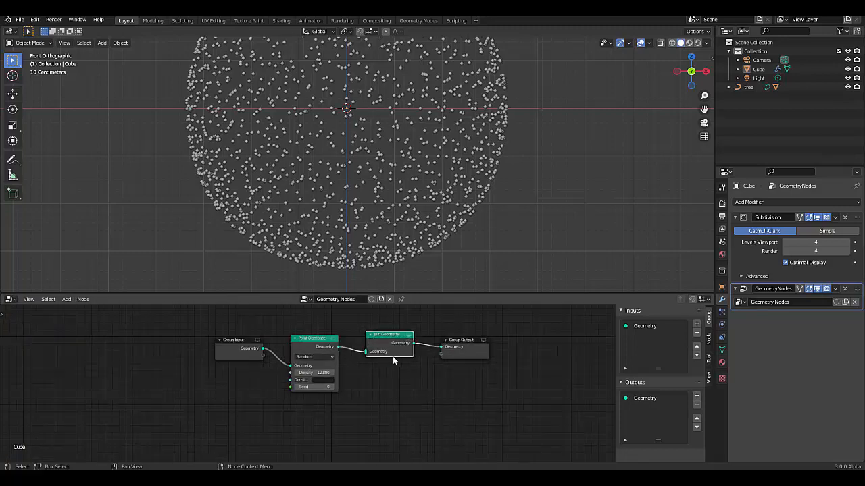
{"action": "scroll", "coordinate": [393, 356], "scroll_direction": "up", "scroll_amount": 4}
{"action": "left_click_drag", "start_coordinate": [383, 321], "coordinate": [401, 322]}
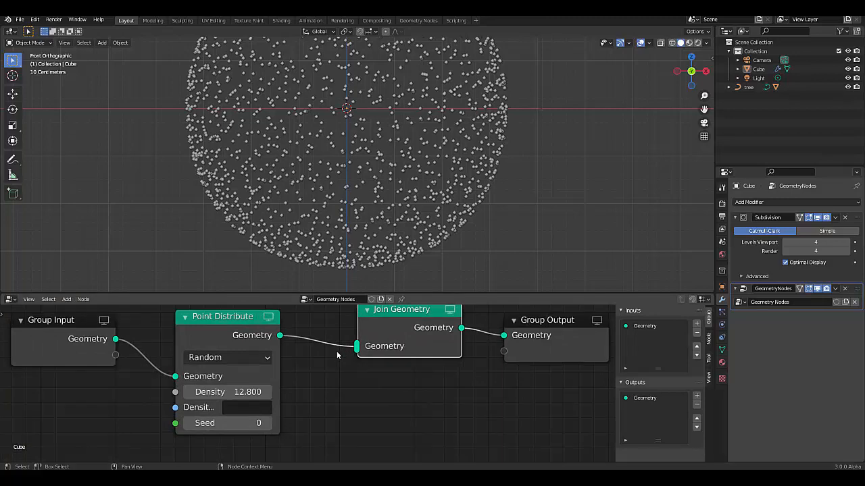
Connect the Group Input's Geometry output to the Join Geometry node so the original surface joins the distributed points.
{"action": "left_click_drag", "start_coordinate": [115, 339], "coordinate": [356, 350]}
{"action": "scroll", "coordinate": [368, 209], "scroll_direction": "down", "scroll_amount": 3}
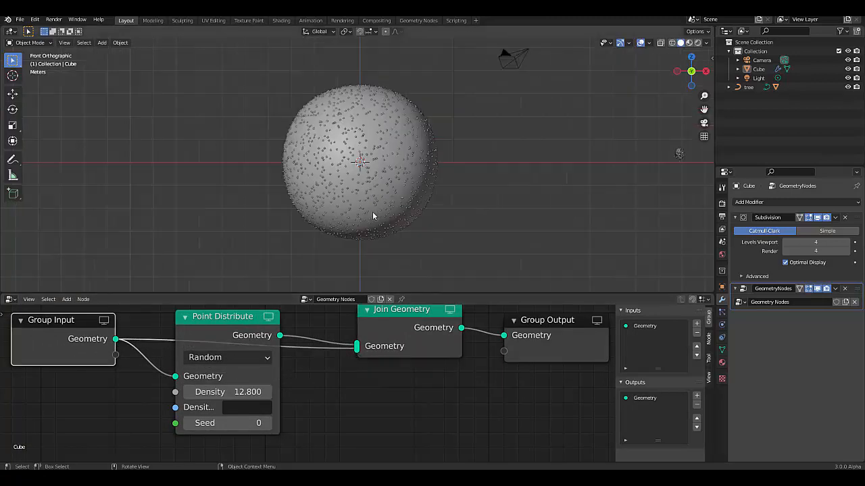
{"action": "scroll", "coordinate": [339, 205], "scroll_direction": "up", "scroll_amount": 1}
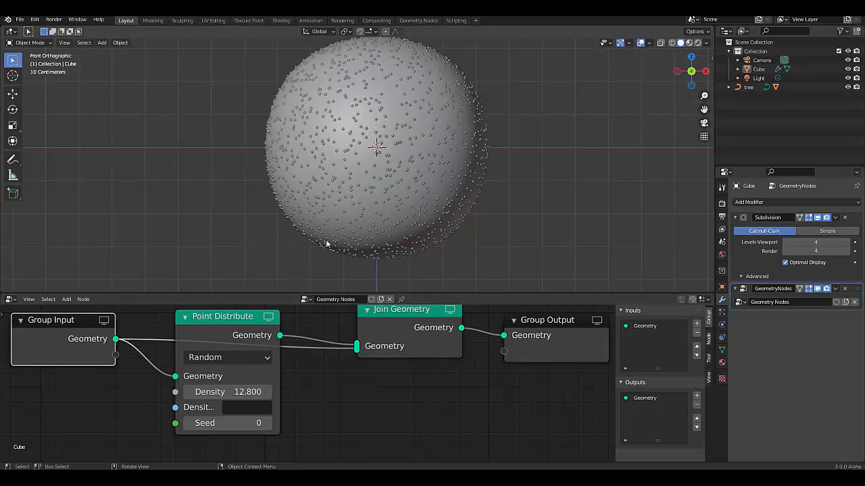
Set the Point Distribute node's Density Max to 1.
{"action": "left_click", "coordinate": [240, 394]}
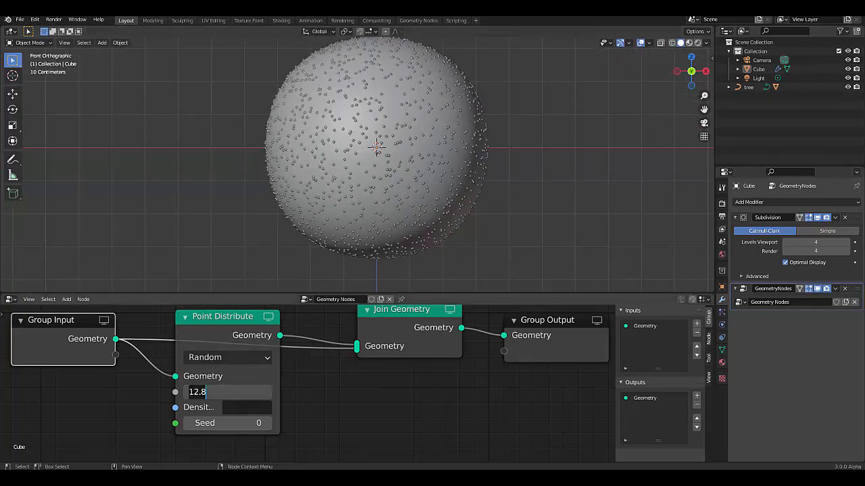
{"action": "type", "text": "1"}
{"action": "key", "text": "Return"}
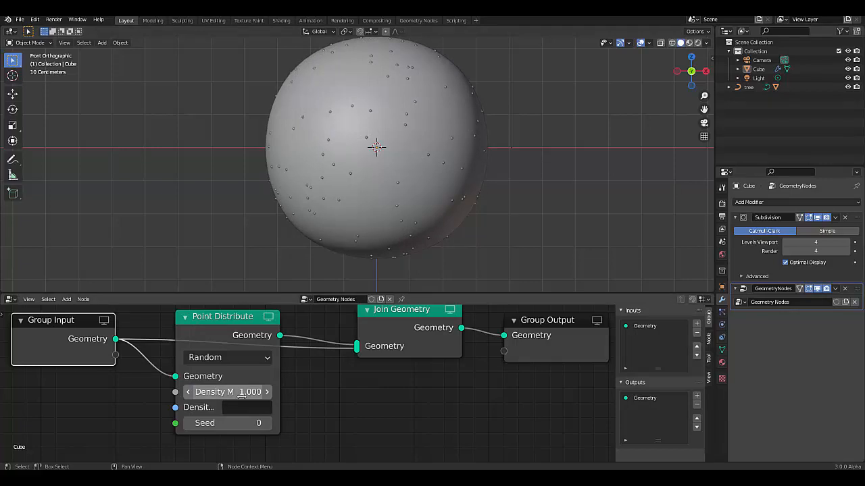
{"action": "scroll", "coordinate": [306, 379], "scroll_direction": "down", "scroll_amount": 2}
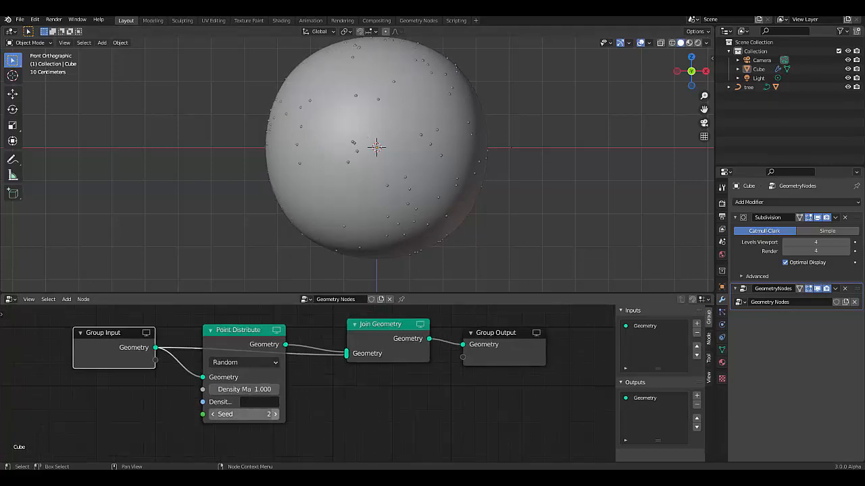
Set the Point Distribute node's Seed to 3 and check the new point layout on the sphere.
{"action": "left_click", "coordinate": [274, 414]}
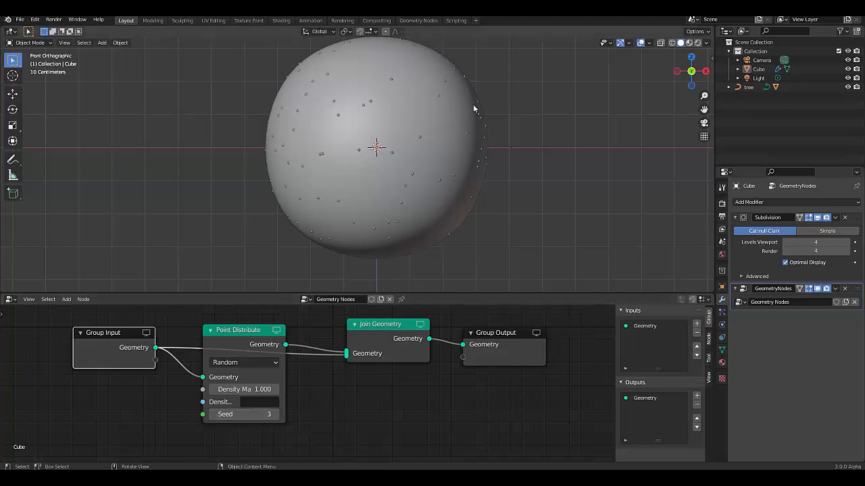
{"action": "scroll", "coordinate": [473, 109], "scroll_direction": "down", "scroll_amount": 4}
{"action": "scroll", "coordinate": [473, 110], "scroll_direction": "up", "scroll_amount": 3}
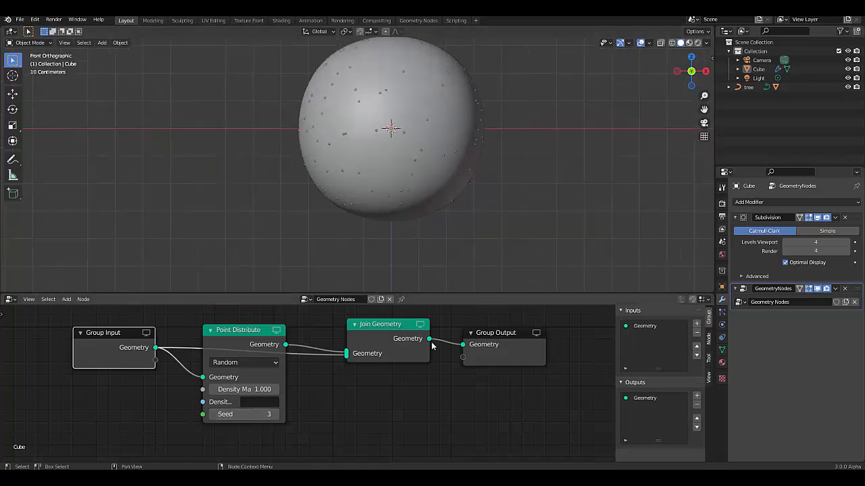
Spread the nodes apart and insert a Point Instance node on the link between Point Distribute and Join Geometry.
{"action": "left_click_drag", "start_coordinate": [500, 340], "coordinate": [554, 338]}
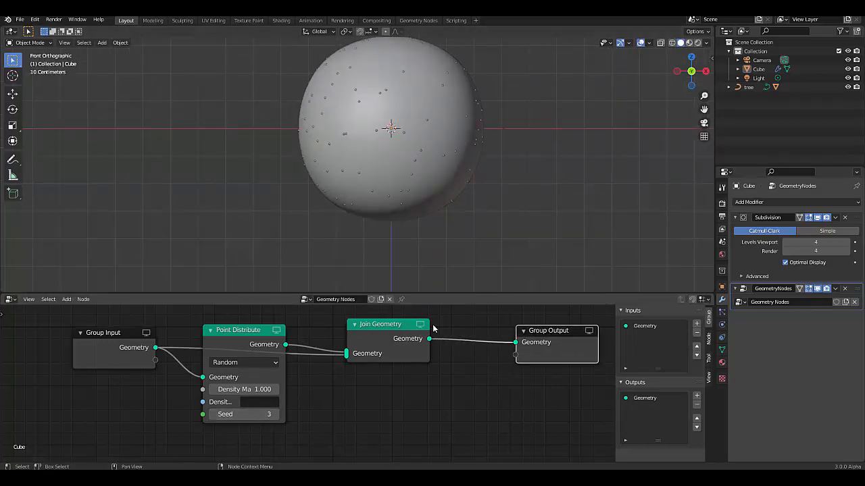
{"action": "left_click_drag", "start_coordinate": [393, 327], "coordinate": [449, 323]}
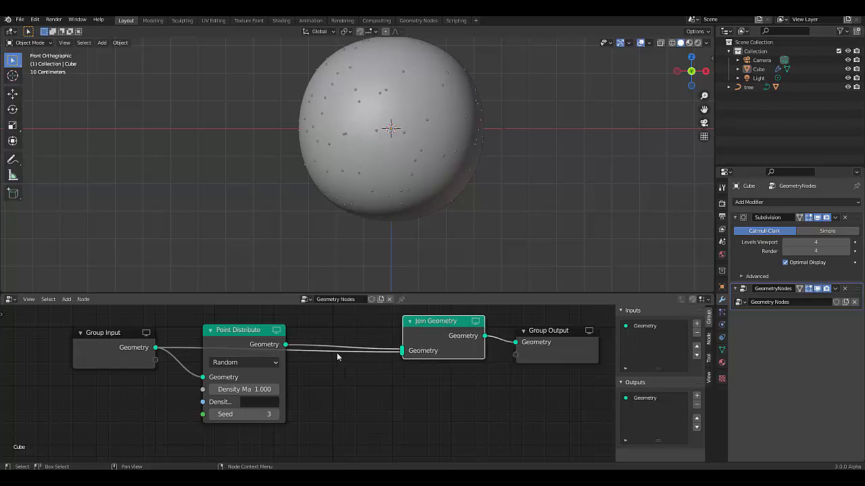
{"action": "left_click_drag", "start_coordinate": [240, 334], "coordinate": [236, 408]}
{"action": "key", "text": "shift+a"}
{"action": "mouse_move", "coordinate": [330, 438]}
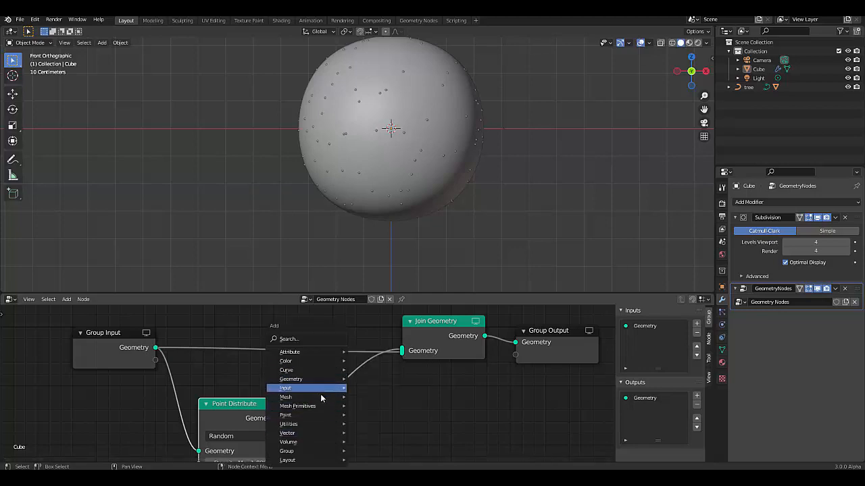
{"action": "mouse_move", "coordinate": [311, 415]}
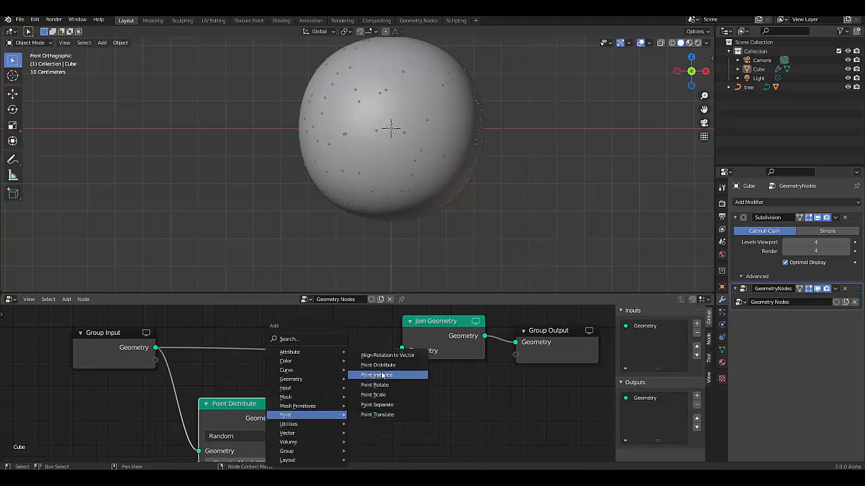
{"action": "left_click", "coordinate": [382, 375]}
{"action": "left_click", "coordinate": [363, 380]}
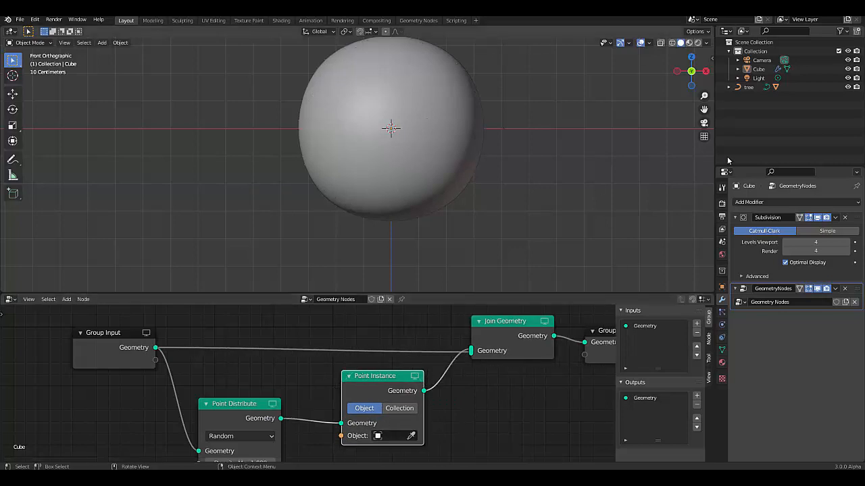
Pick the small tree's leaves in the viewport as the Point Instance node's object.
{"action": "scroll", "coordinate": [427, 216], "scroll_direction": "down", "scroll_amount": 6}
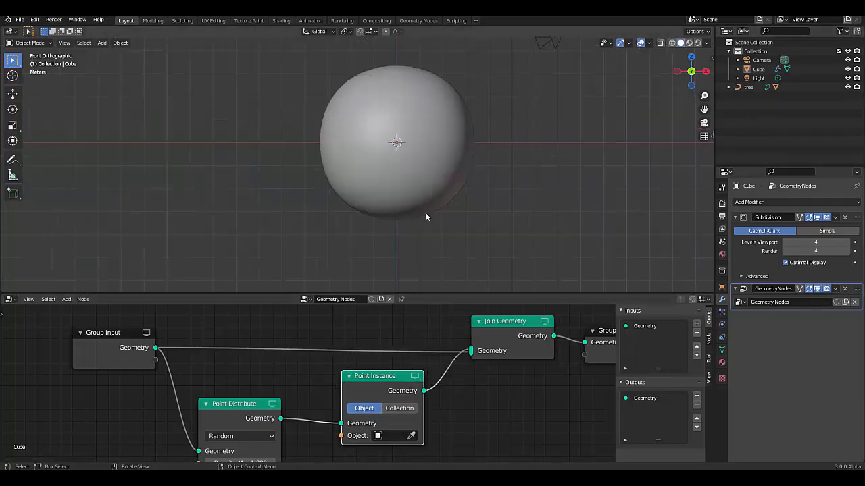
{"action": "scroll", "coordinate": [553, 184], "scroll_direction": "up", "scroll_amount": 4}
{"action": "scroll", "coordinate": [533, 185], "scroll_direction": "up", "scroll_amount": 8}
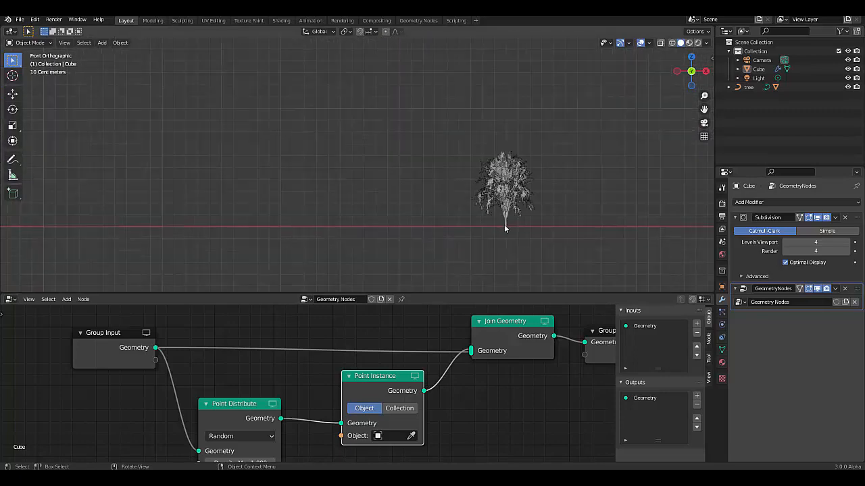
{"action": "left_click", "coordinate": [411, 435]}
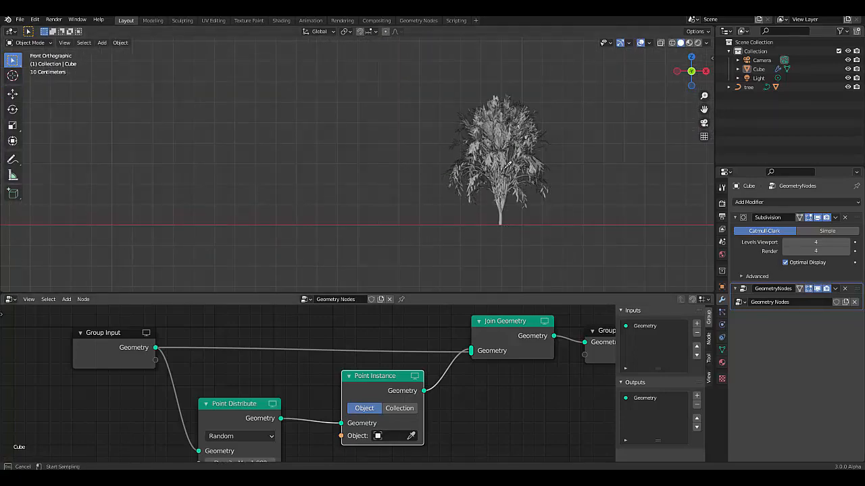
{"action": "left_click", "coordinate": [508, 165]}
Examine the size and coverage of the leaf instances over the sphere from several angles.
{"action": "scroll", "coordinate": [337, 177], "scroll_direction": "down", "scroll_amount": 10}
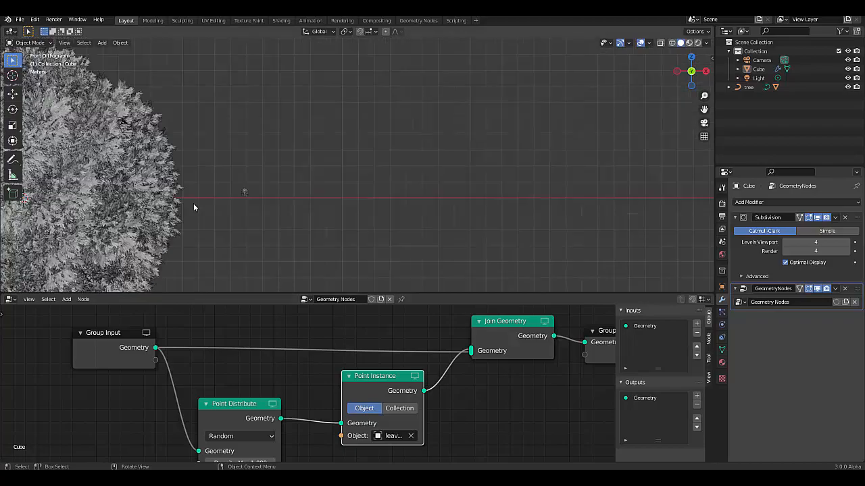
{"action": "scroll", "coordinate": [194, 206], "scroll_direction": "down", "scroll_amount": 4}
{"action": "scroll", "coordinate": [155, 222], "scroll_direction": "up", "scroll_amount": 12}
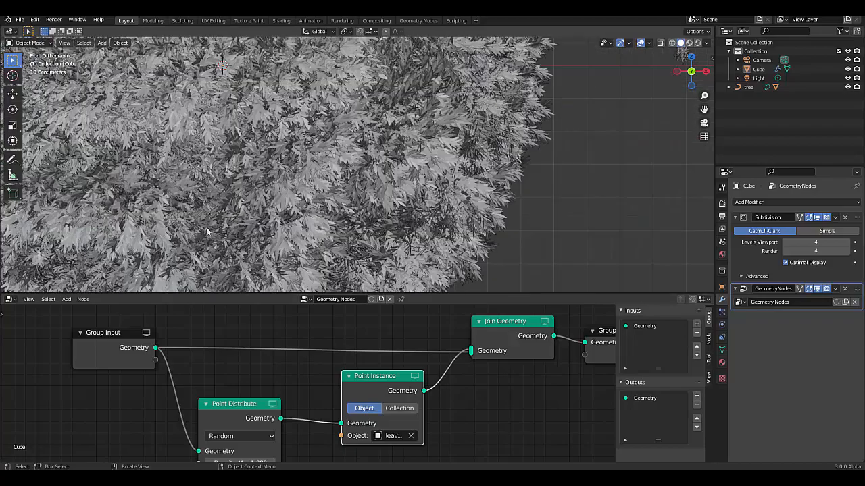
{"action": "middle_click_drag", "start_coordinate": [264, 246], "coordinate": [252, 171]}
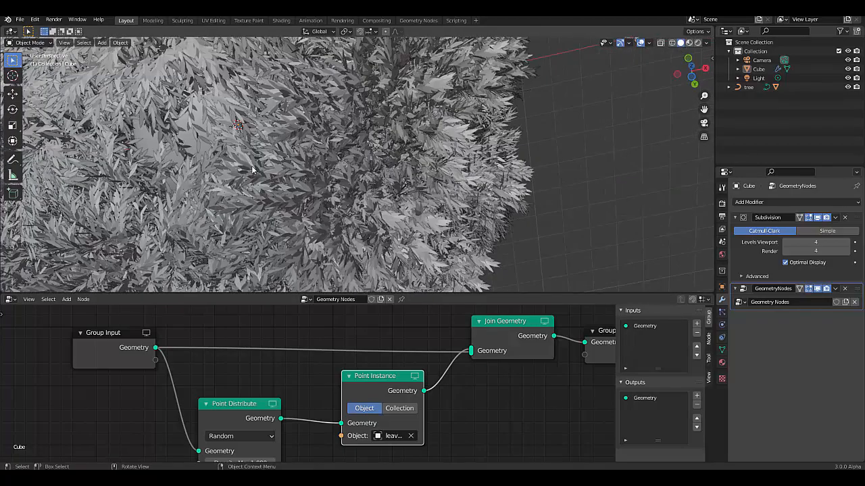
{"action": "scroll", "coordinate": [252, 169], "scroll_direction": "down", "scroll_amount": 10}
{"action": "scroll", "coordinate": [252, 170], "scroll_direction": "up", "scroll_amount": 8}
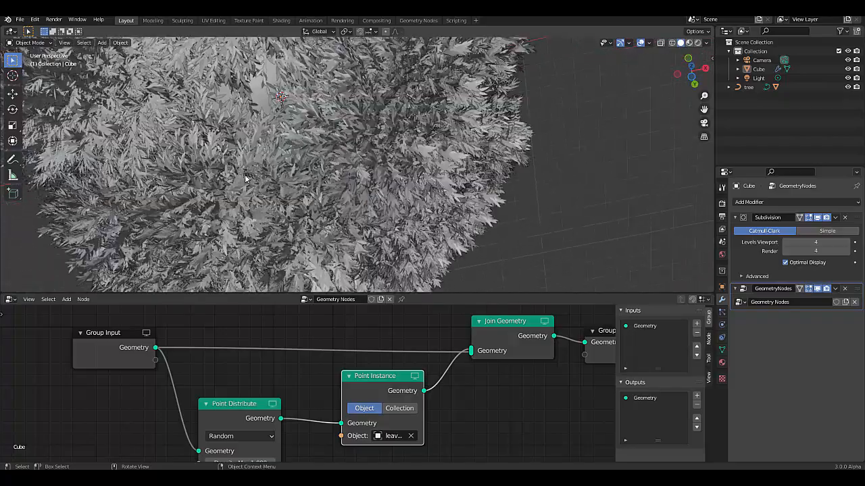
{"action": "middle_click_drag", "start_coordinate": [248, 177], "coordinate": [235, 93]}
{"action": "scroll", "coordinate": [235, 93], "scroll_direction": "down", "scroll_amount": 9}
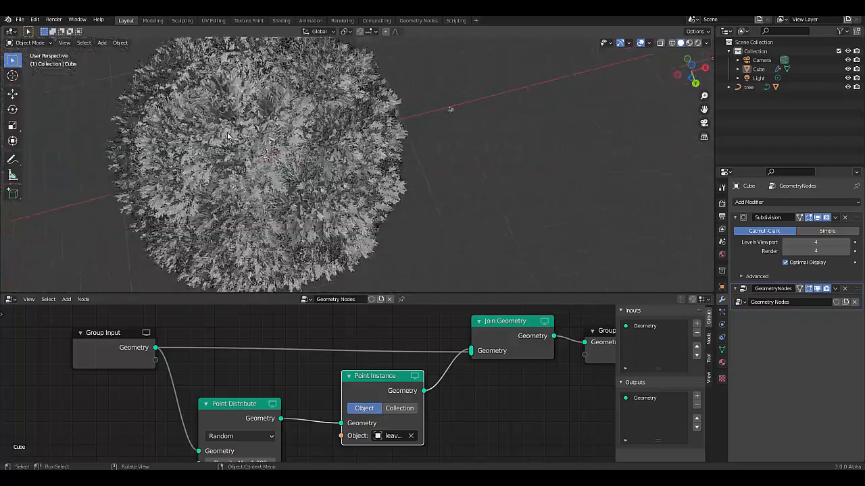
{"action": "scroll", "coordinate": [236, 146], "scroll_direction": "up", "scroll_amount": 1}
{"action": "middle_click_drag", "start_coordinate": [236, 145], "coordinate": [231, 116]}
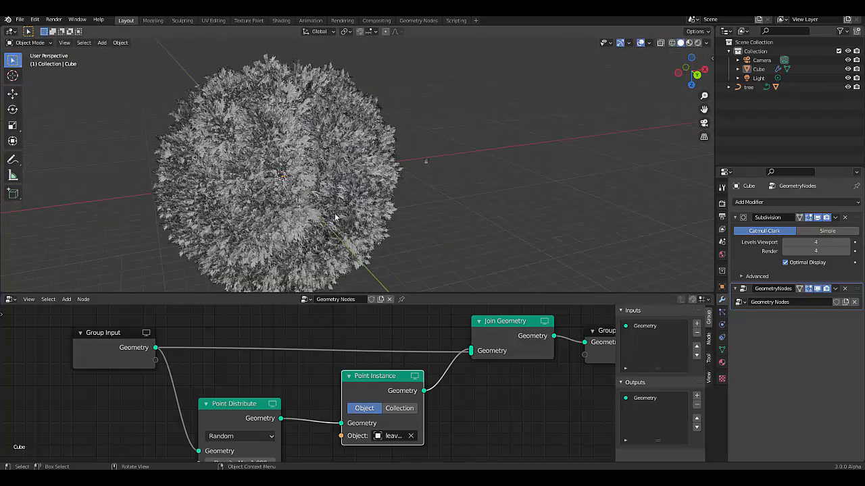
{"action": "scroll", "coordinate": [327, 417], "scroll_direction": "down", "scroll_amount": 1}
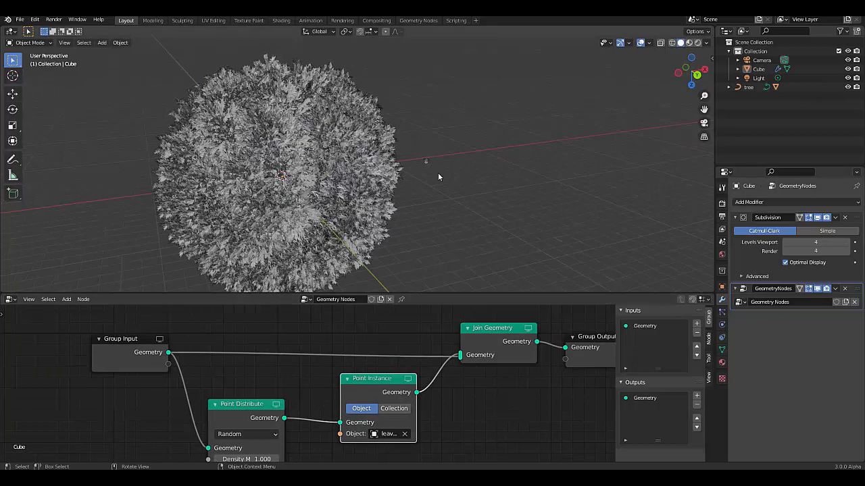
Scale the separate tree down to about 0.56 and apply its scale.
{"action": "scroll", "coordinate": [426, 158], "scroll_direction": "up", "scroll_amount": 4}
{"action": "left_click", "coordinate": [419, 150]}
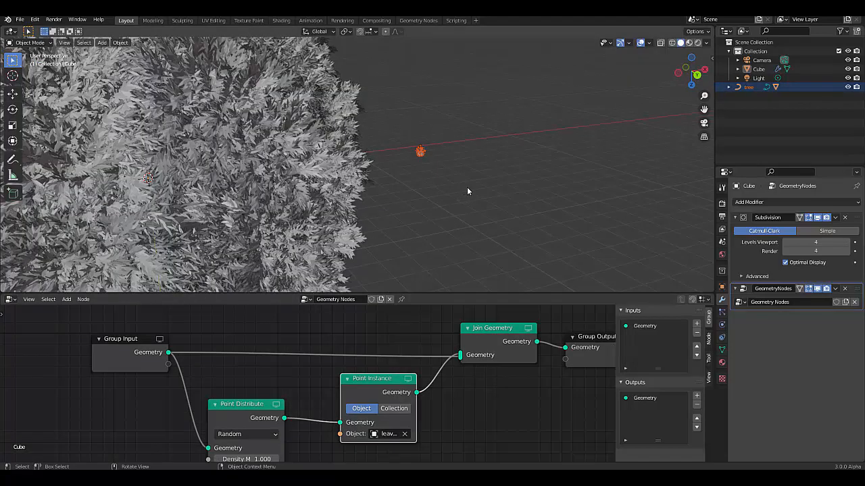
{"action": "key", "text": "s"}
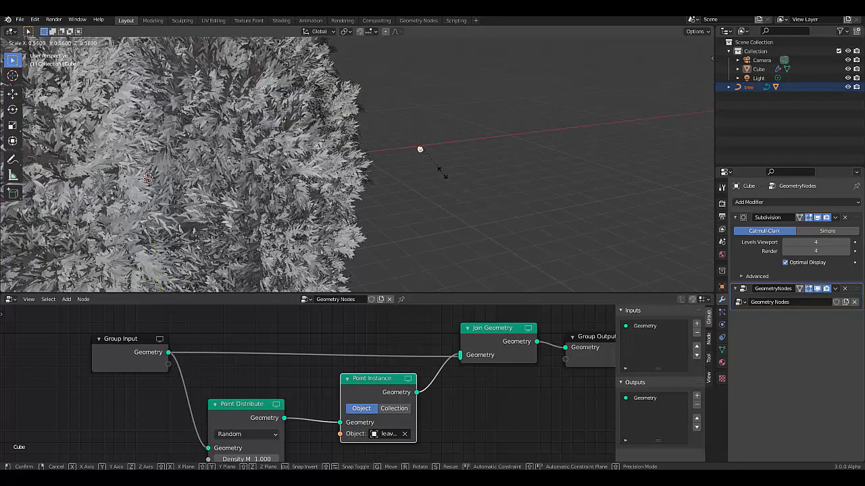
{"action": "left_click", "coordinate": [439, 170]}
{"action": "key", "text": "ctrl+a"}
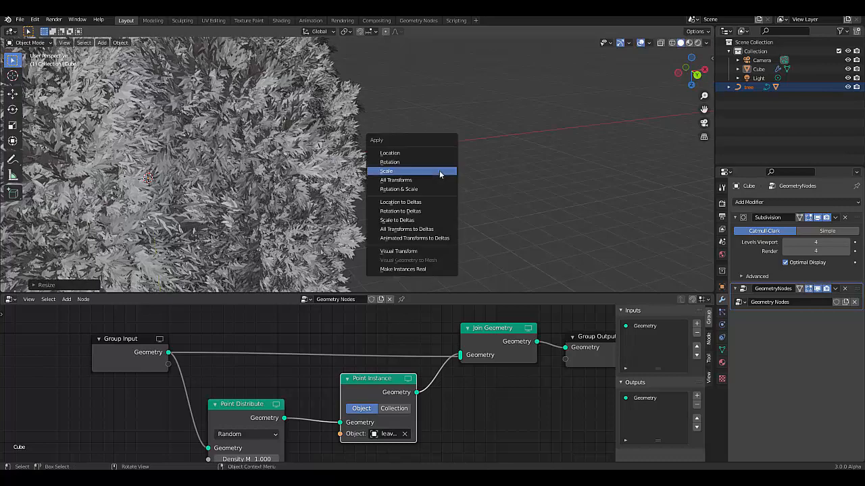
{"action": "left_click", "coordinate": [439, 172]}
Inspect the size and spacing of the instances on the sphere against the separate tree.
{"action": "scroll", "coordinate": [113, 235], "scroll_direction": "up", "scroll_amount": 8}
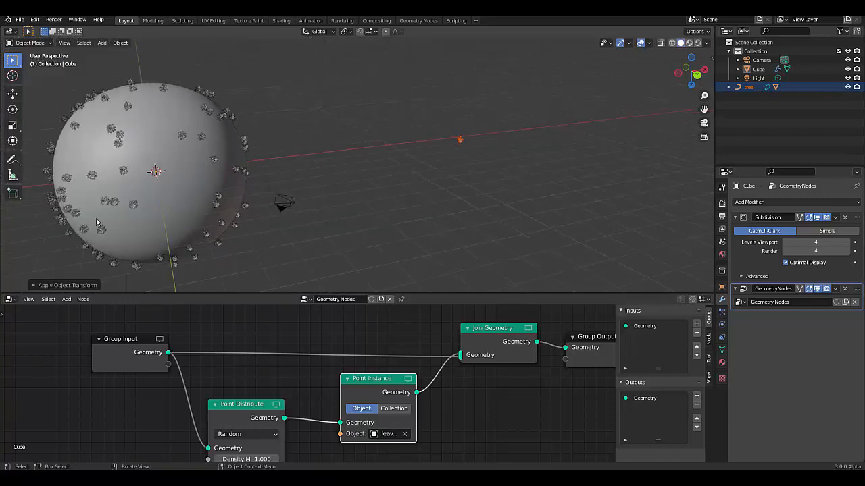
{"action": "scroll", "coordinate": [230, 177], "scroll_direction": "down", "scroll_amount": 10}
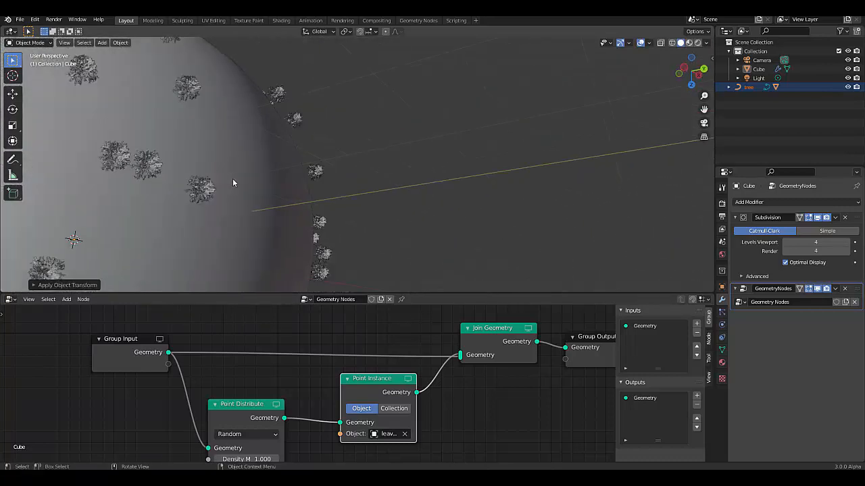
{"action": "scroll", "coordinate": [363, 272], "scroll_direction": "up", "scroll_amount": 4}
{"action": "scroll", "coordinate": [362, 268], "scroll_direction": "up", "scroll_amount": 2}
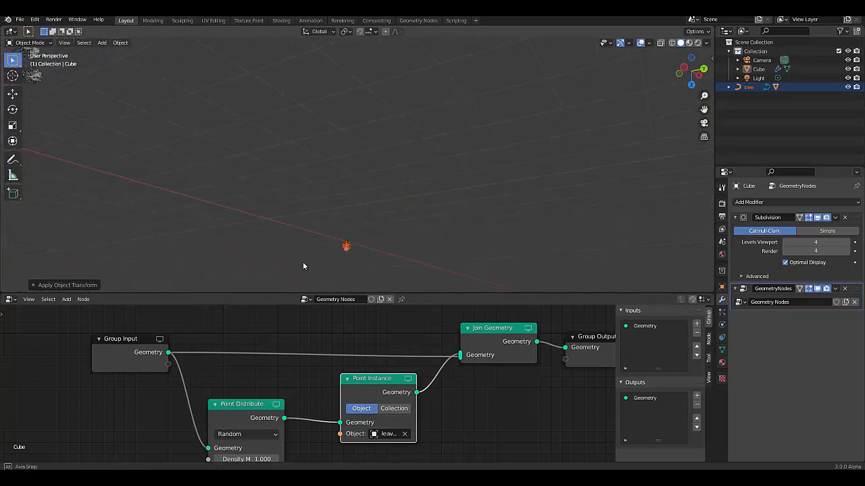
{"action": "middle_click_drag", "start_coordinate": [302, 261], "coordinate": [250, 288]}
{"action": "scroll", "coordinate": [236, 250], "scroll_direction": "down", "scroll_amount": 7}
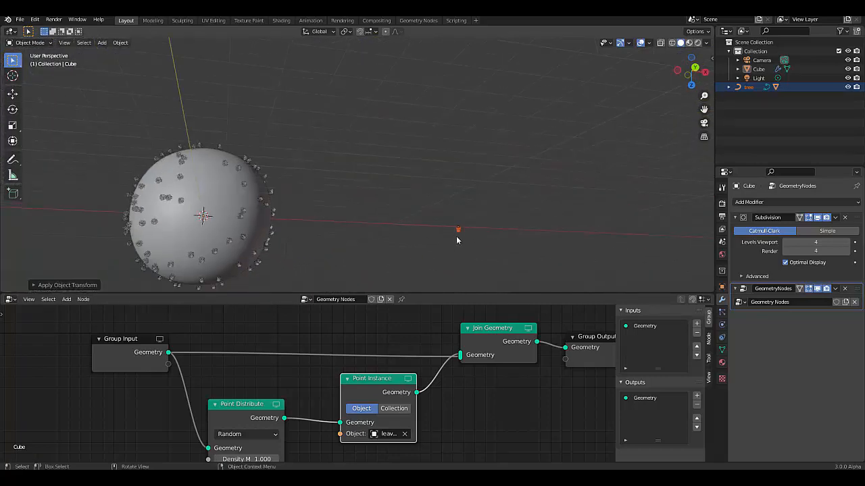
{"action": "middle_click_drag", "start_coordinate": [456, 240], "coordinate": [137, 251]}
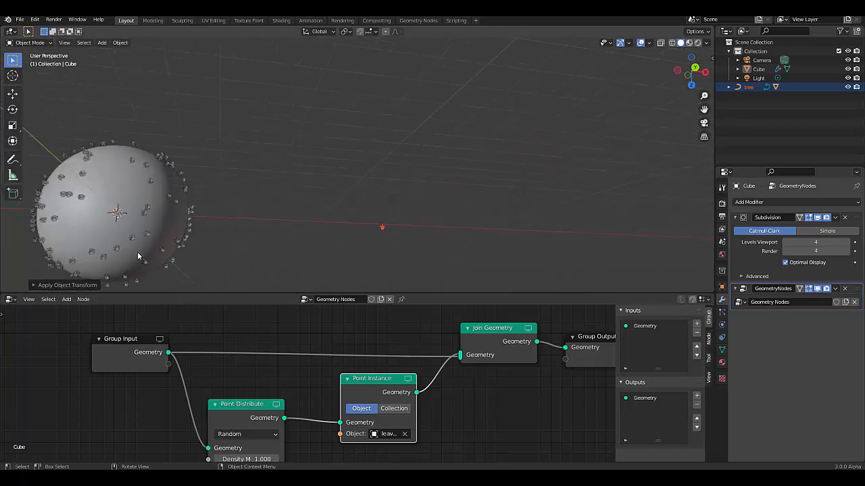
{"action": "scroll", "coordinate": [214, 119], "scroll_direction": "up", "scroll_amount": 8}
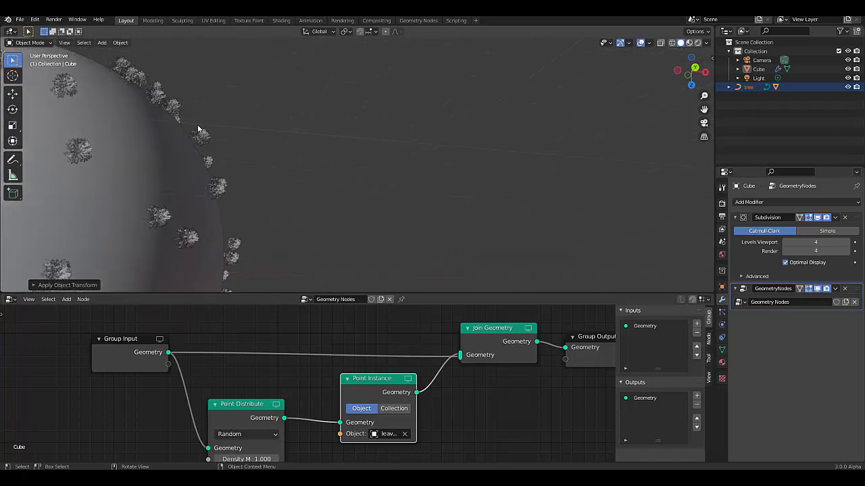
{"action": "scroll", "coordinate": [198, 128], "scroll_direction": "down", "scroll_amount": 6}
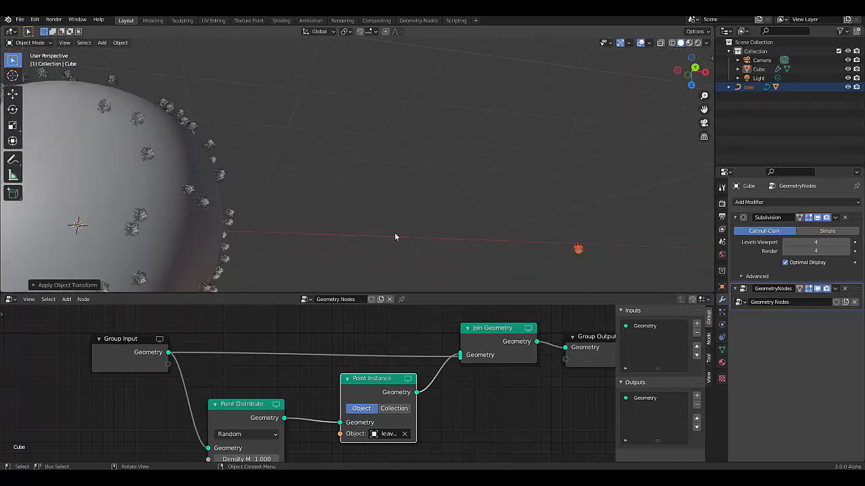
Scale the separate tree up by about 1.86 and apply its scale.
{"action": "key", "text": "s"}
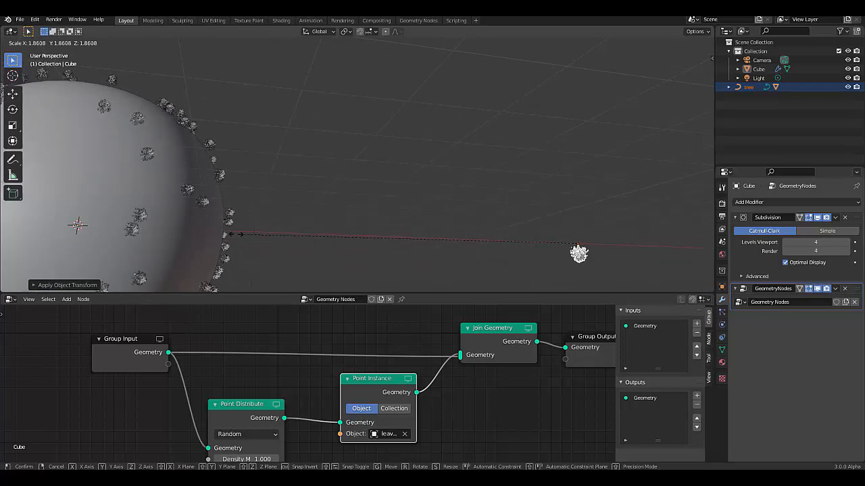
{"action": "left_click", "coordinate": [236, 238]}
{"action": "key", "text": "ctrl+a"}
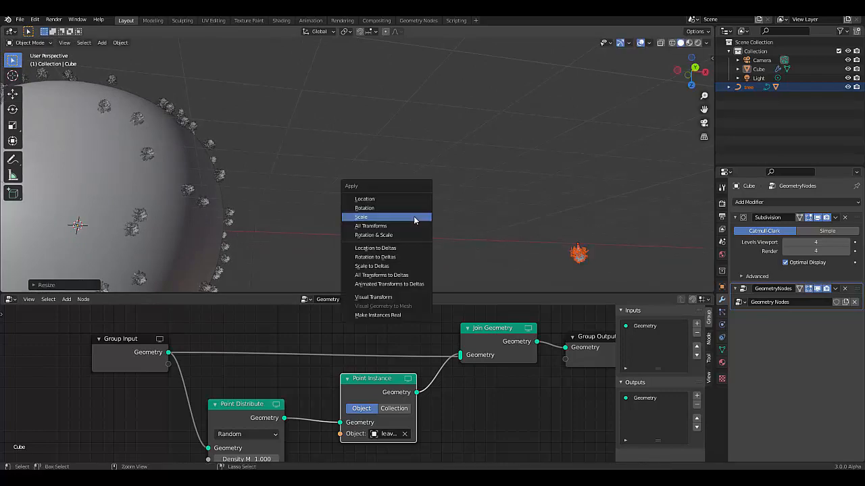
{"action": "left_click", "coordinate": [414, 216]}
Check the enlarged instances around the sphere up close and from a distance.
{"action": "scroll", "coordinate": [365, 177], "scroll_direction": "down", "scroll_amount": 5}
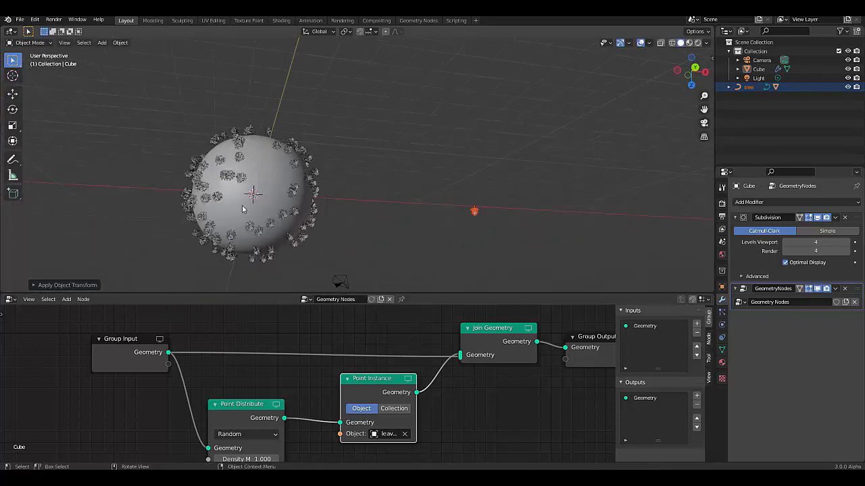
{"action": "scroll", "coordinate": [196, 256], "scroll_direction": "up", "scroll_amount": 4}
{"action": "scroll", "coordinate": [270, 248], "scroll_direction": "up", "scroll_amount": 5}
{"action": "middle_click_drag", "start_coordinate": [254, 222], "coordinate": [286, 204]}
{"action": "scroll", "coordinate": [287, 205], "scroll_direction": "down", "scroll_amount": 6}
{"action": "scroll", "coordinate": [307, 252], "scroll_direction": "up", "scroll_amount": 2}
{"action": "middle_click_drag", "start_coordinate": [307, 252], "coordinate": [254, 287]}
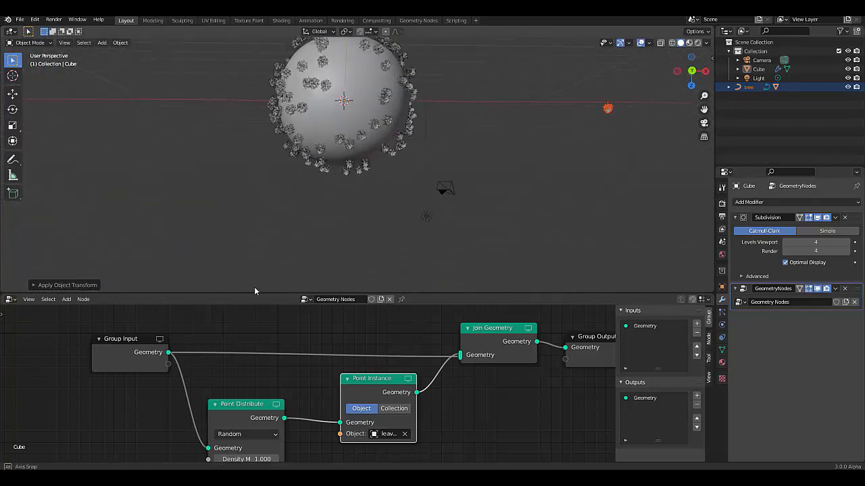
Create a new collection in the scene and move the tree object into it.
{"action": "left_click", "coordinate": [532, 178]}
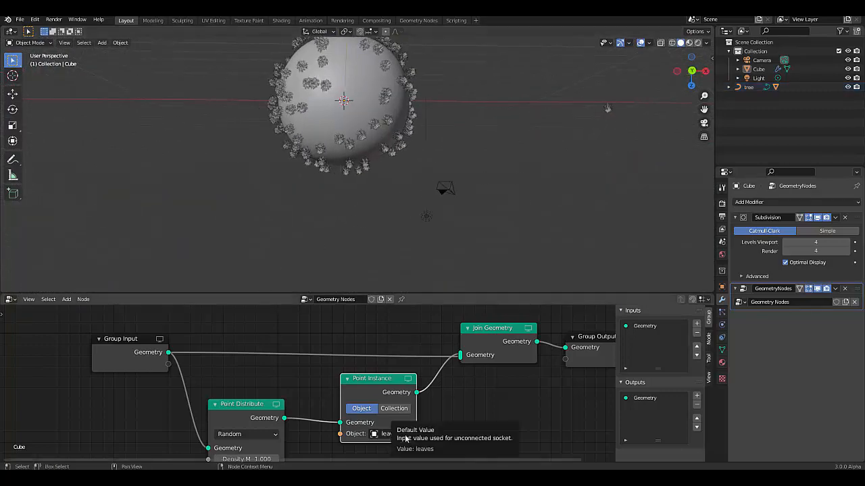
{"action": "right_click", "coordinate": [765, 113]}
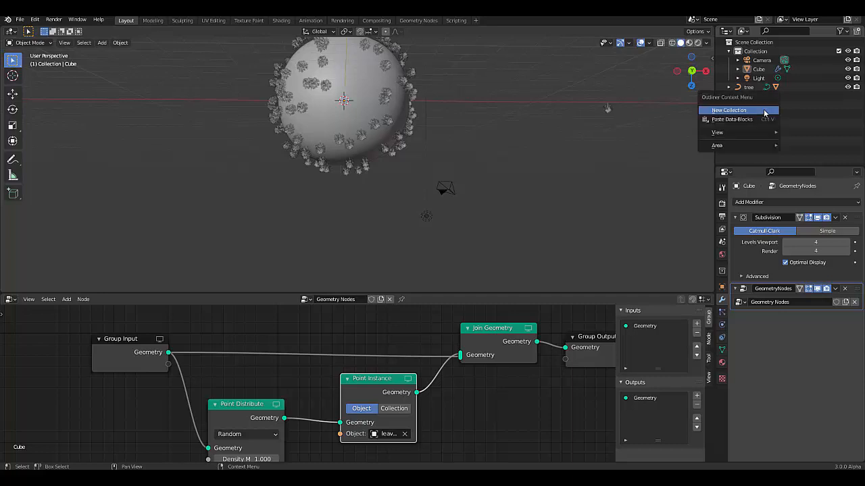
{"action": "left_click", "coordinate": [763, 112]}
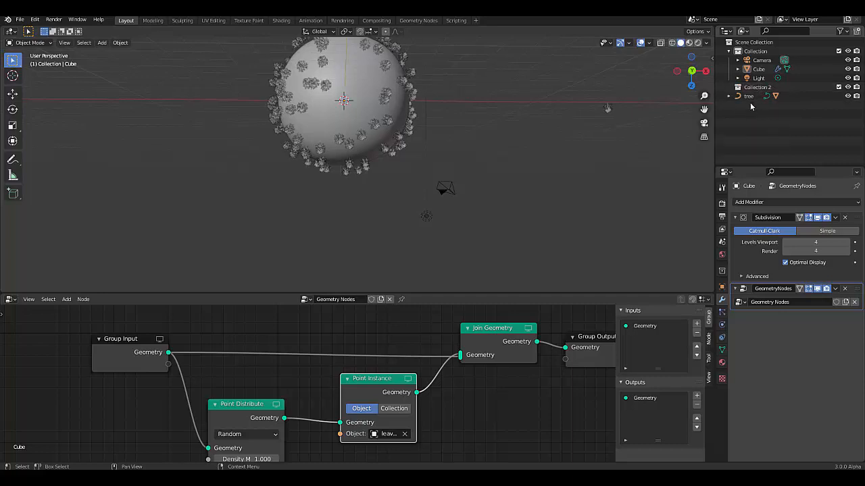
{"action": "mouse_move", "coordinate": [748, 96]}
{"action": "left_mouse_down"}
{"action": "mouse_move", "coordinate": [779, 107]}
{"action": "mouse_move", "coordinate": [771, 96]}
{"action": "mouse_move", "coordinate": [756, 107]}
{"action": "mouse_move", "coordinate": [767, 104]}
{"action": "mouse_move", "coordinate": [762, 96]}
{"action": "left_mouse_up"}
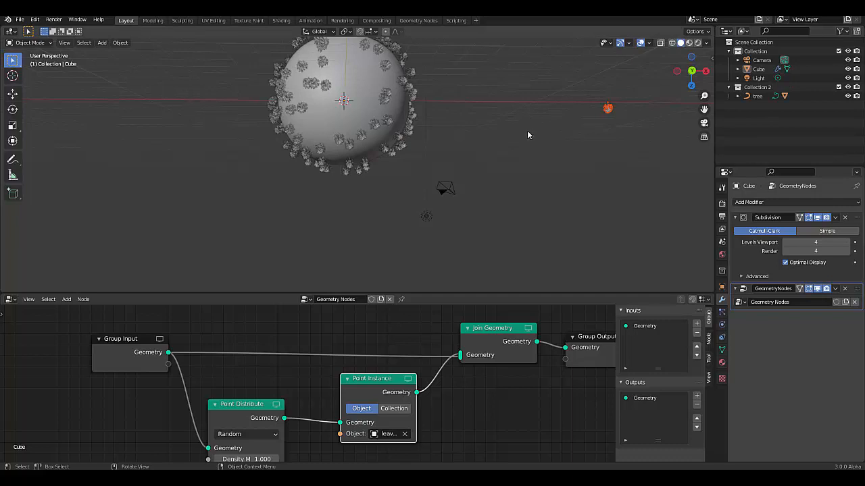
Switch the Point Instance node from the leaves object to Collection 2 and turn off Whole Collection.
{"action": "left_click", "coordinate": [405, 434]}
{"action": "left_click", "coordinate": [393, 409]}
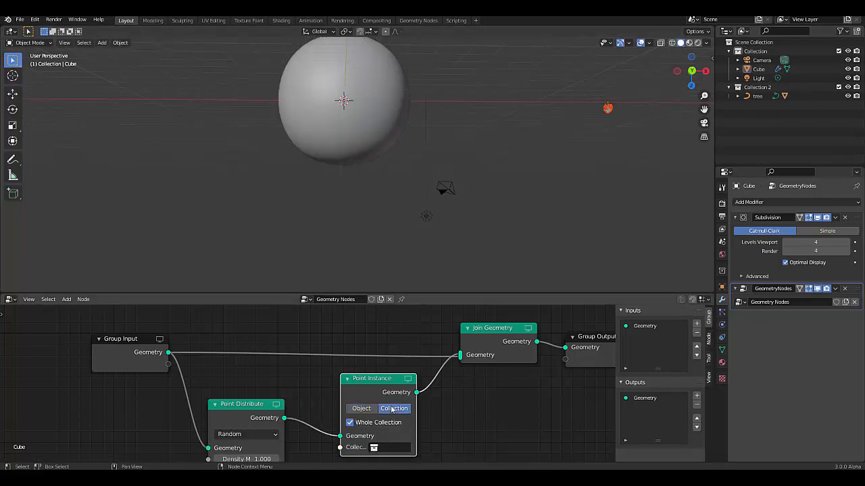
{"action": "left_click", "coordinate": [392, 448]}
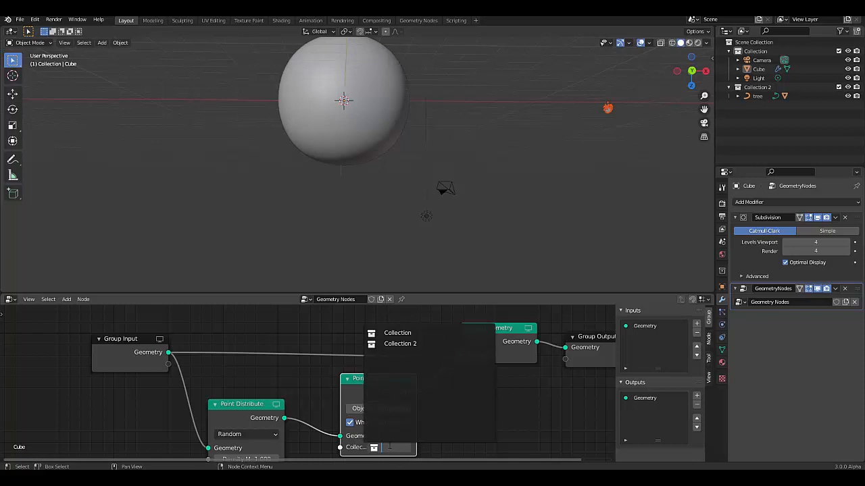
{"action": "left_click", "coordinate": [399, 344]}
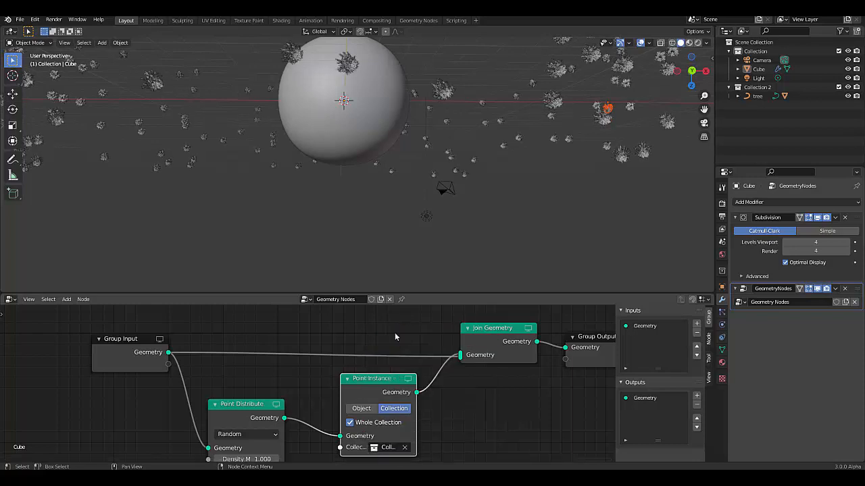
{"action": "left_click", "coordinate": [350, 424]}
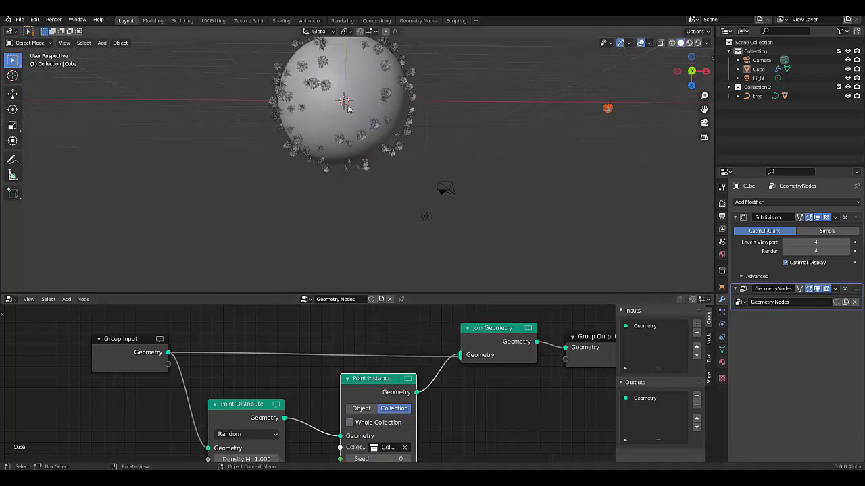
Examine the mix of leaves and bare branches instanced around the sphere up close and from a distance.
{"action": "scroll", "coordinate": [348, 106], "scroll_direction": "up", "scroll_amount": 5}
{"action": "middle_click_drag", "start_coordinate": [309, 137], "coordinate": [296, 131]}
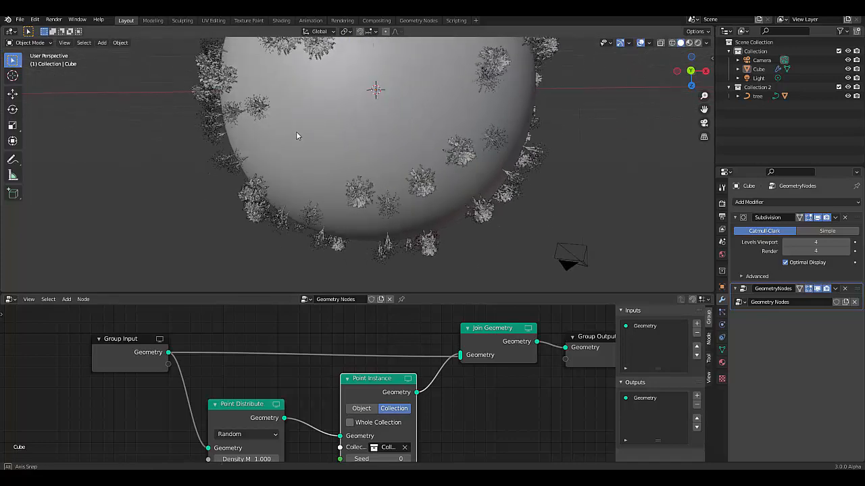
{"action": "scroll", "coordinate": [296, 131], "scroll_direction": "down", "scroll_amount": 4}
{"action": "scroll", "coordinate": [465, 233], "scroll_direction": "down", "scroll_amount": 3}
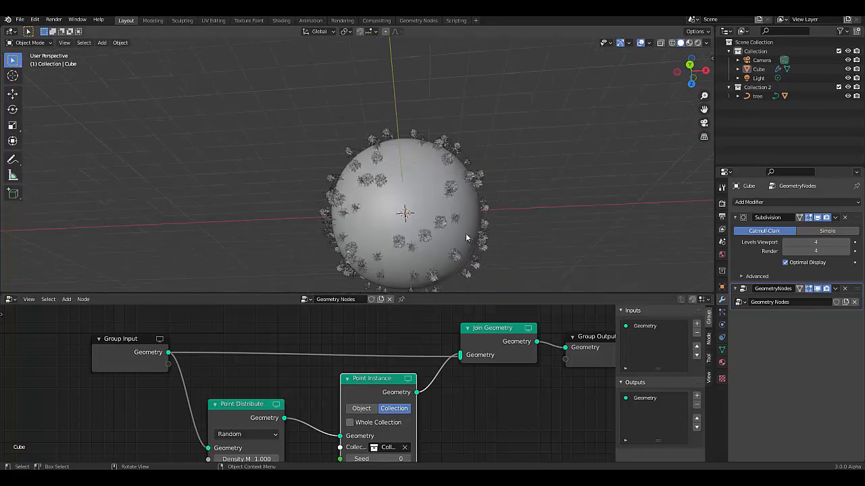
{"action": "scroll", "coordinate": [465, 233], "scroll_direction": "up", "scroll_amount": 5}
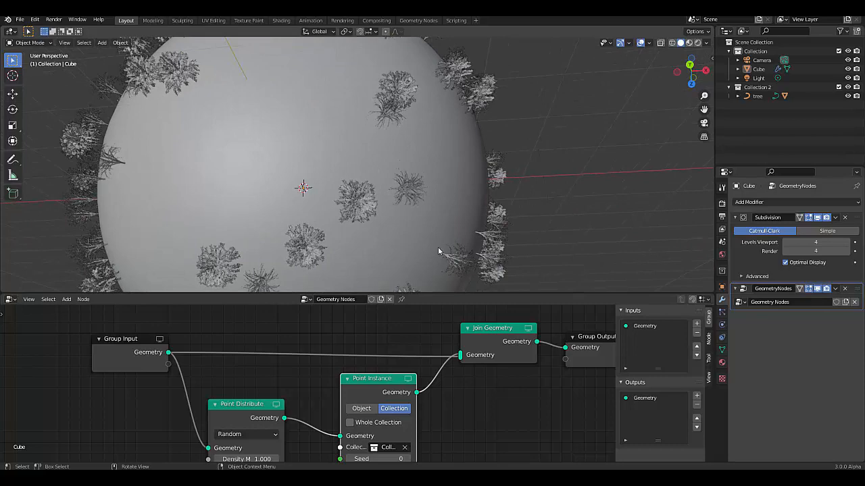
{"action": "scroll", "coordinate": [371, 141], "scroll_direction": "down", "scroll_amount": 8}
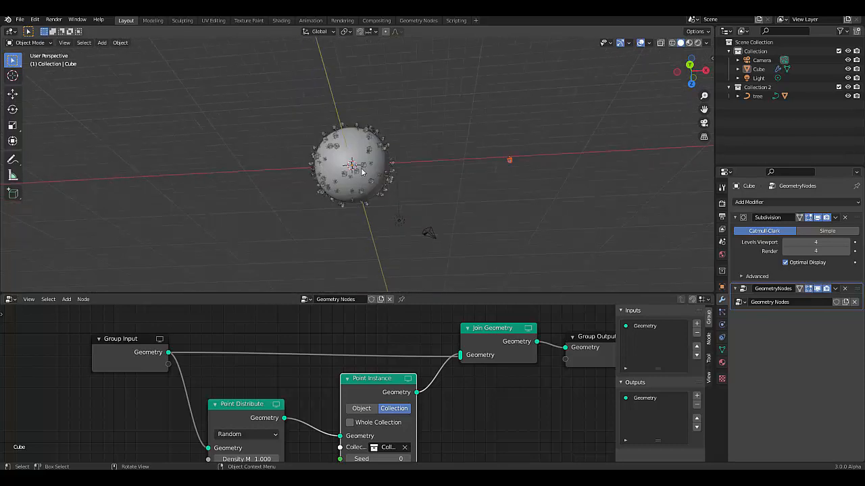
Try to join the separate tree's leaves with its trunk and branches, working in front view.
{"action": "key", "text": "KP_1"}
{"action": "key", "text": "KP_1"}
{"action": "key", "text": "KP_Decimal"}
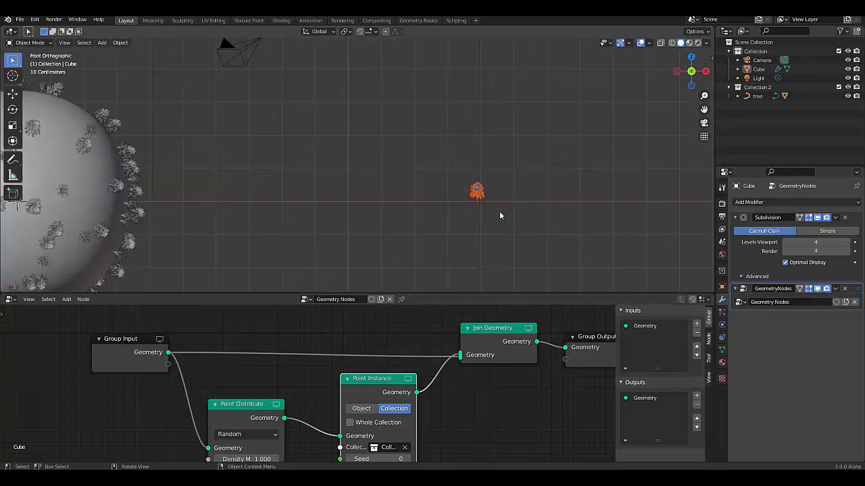
{"action": "scroll", "coordinate": [419, 197], "scroll_direction": "down", "scroll_amount": 5}
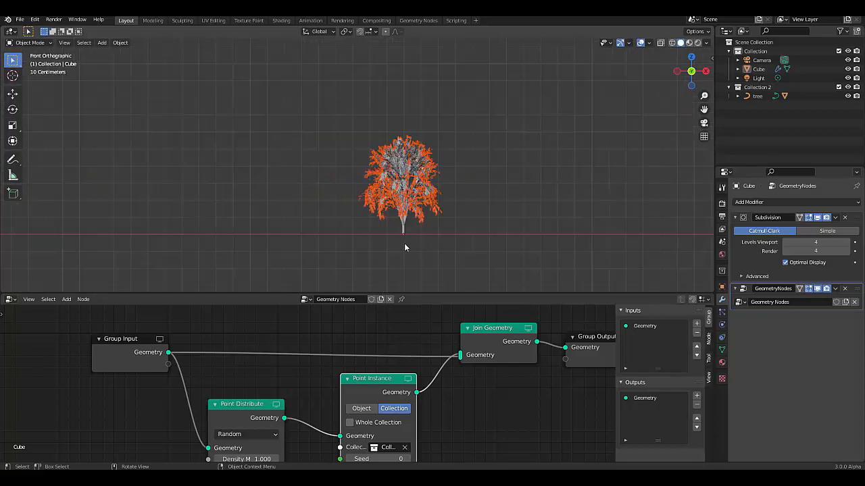
{"action": "scroll", "coordinate": [404, 243], "scroll_direction": "up", "scroll_amount": 7}
{"action": "left_click", "coordinate": [397, 197]}
{"action": "scroll", "coordinate": [403, 200], "scroll_direction": "down", "scroll_amount": 5}
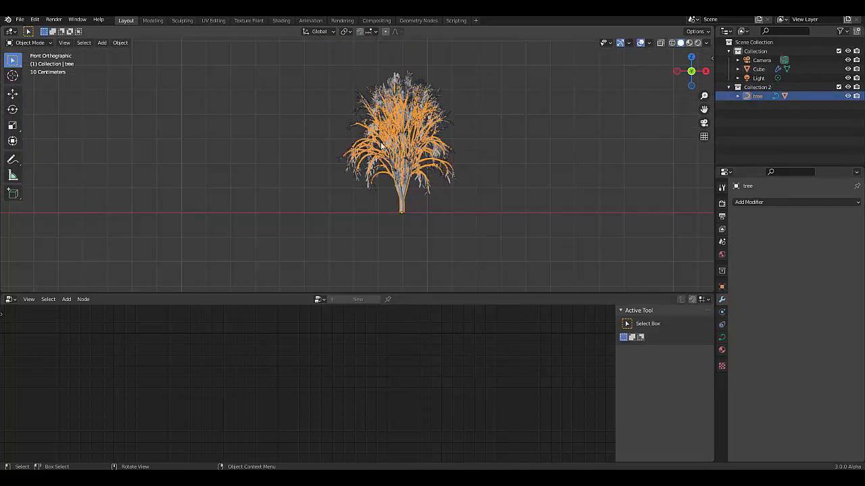
{"action": "scroll", "coordinate": [371, 200], "scroll_direction": "up", "scroll_amount": 3}
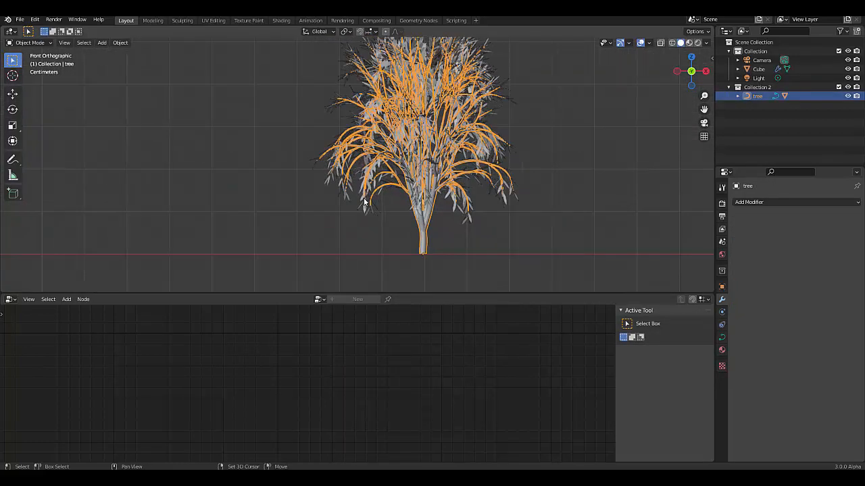
{"action": "left_click", "coordinate": [363, 209]}
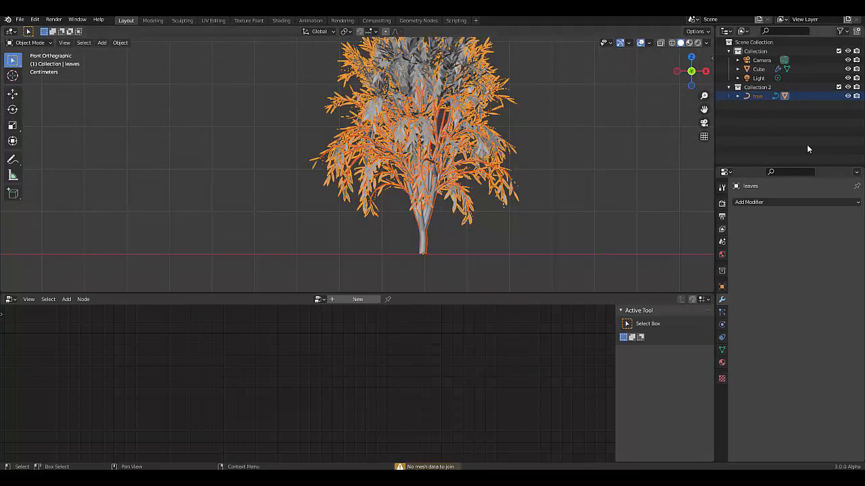
Expand the tree's hierarchy in Collection 2 and convert the tree curve object to a mesh.
{"action": "left_click", "coordinate": [739, 98]}
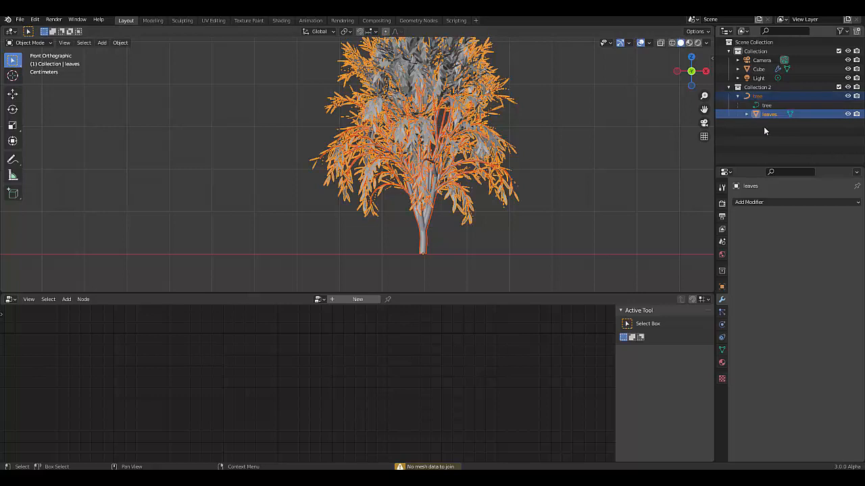
{"action": "left_click", "coordinate": [766, 128]}
{"action": "left_click", "coordinate": [763, 107]}
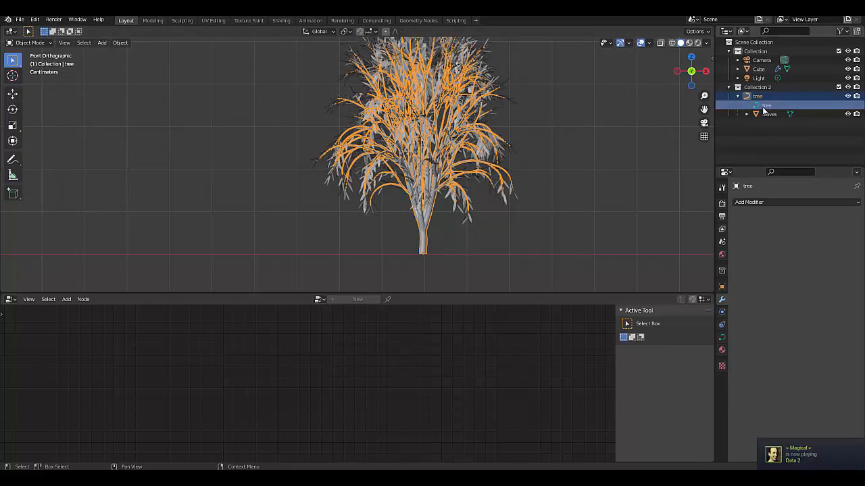
{"action": "left_click", "coordinate": [121, 42]}
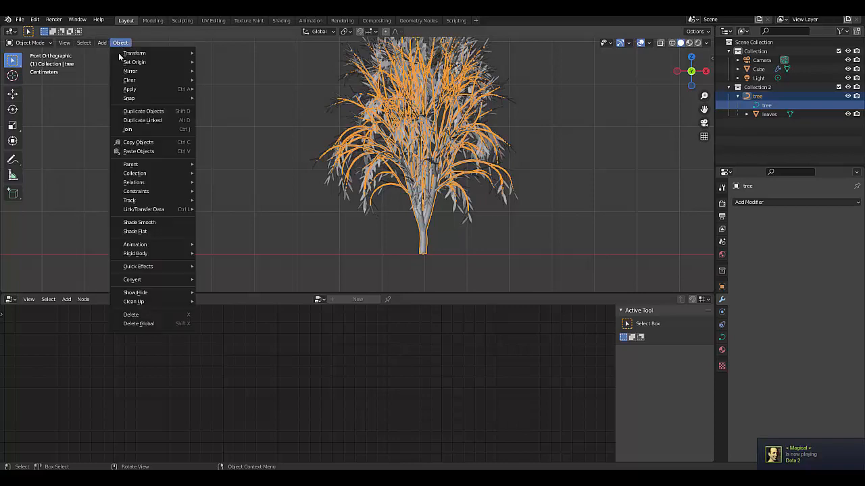
{"action": "mouse_move", "coordinate": [149, 278]}
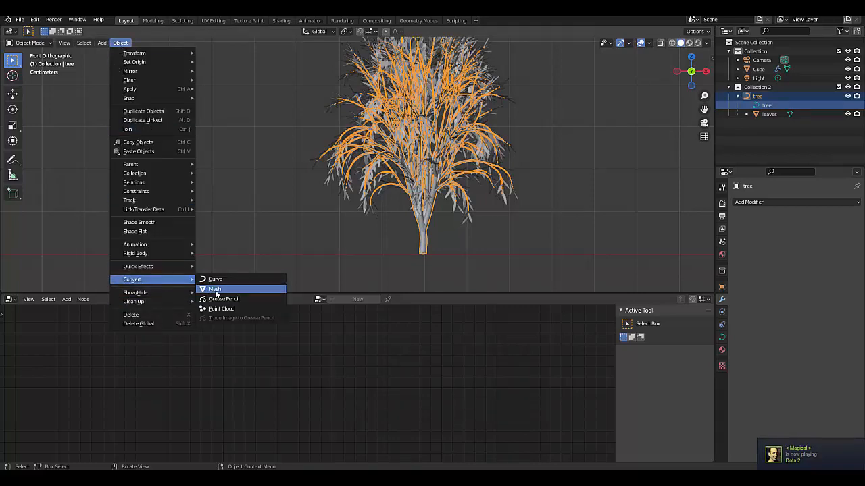
{"action": "left_click", "coordinate": [211, 290]}
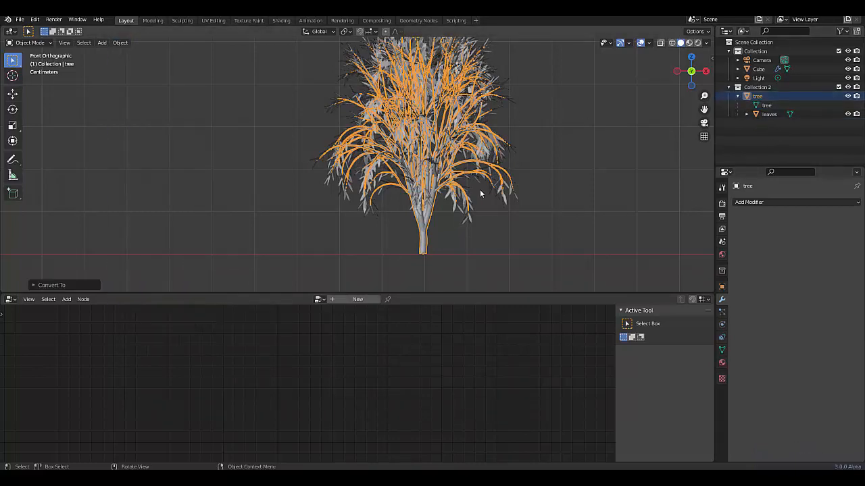
Join the leaves and the converted trunk mesh into one object, with the tree as the active object.
{"action": "left_click", "coordinate": [496, 230]}
{"action": "left_click_drag", "start_coordinate": [242, 121], "coordinate": [525, 219]}
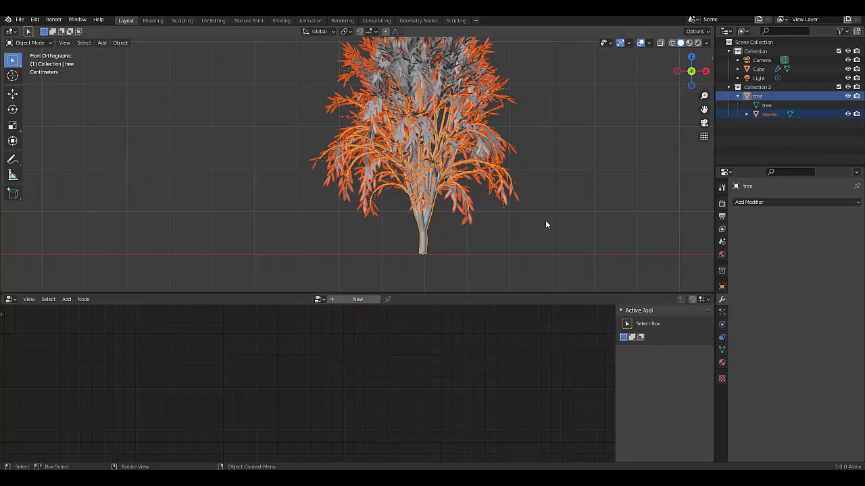
{"action": "key", "text": "ctrl+j"}
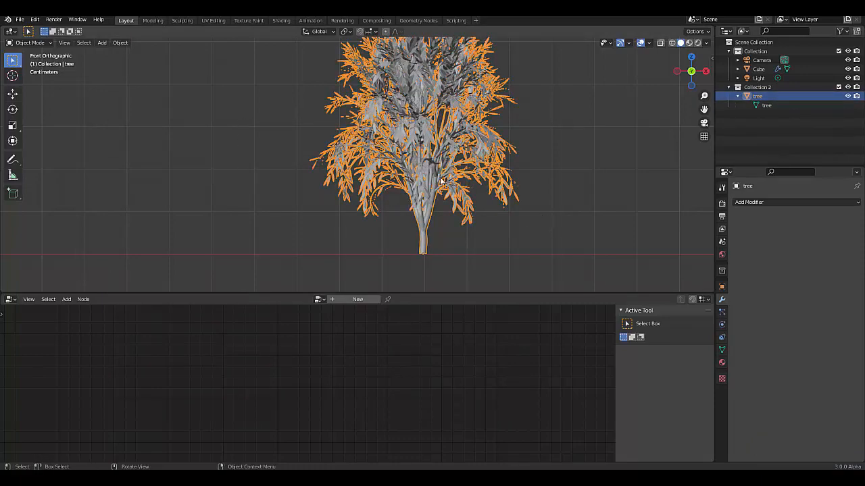
Inspect the joined tree instances around the sphere from several angles and distances.
{"action": "scroll", "coordinate": [440, 178], "scroll_direction": "down", "scroll_amount": 15}
{"action": "scroll", "coordinate": [40, 216], "scroll_direction": "up", "scroll_amount": 5}
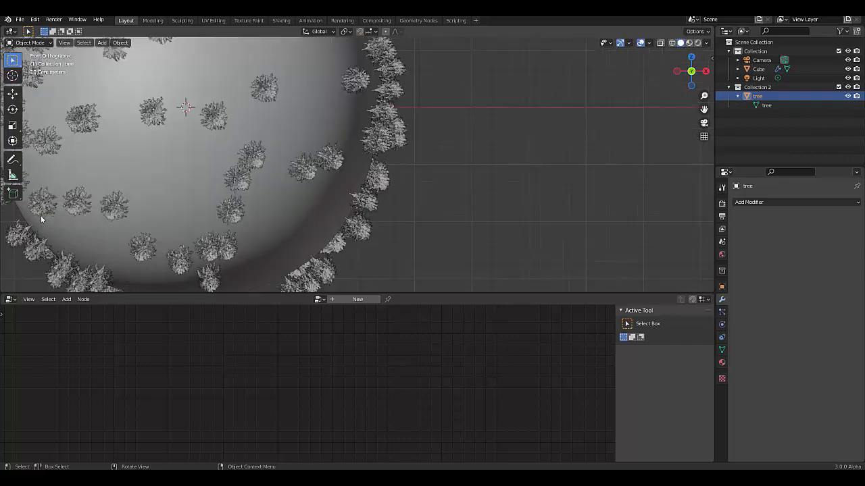
{"action": "scroll", "coordinate": [127, 128], "scroll_direction": "up", "scroll_amount": 1}
{"action": "middle_click_drag", "start_coordinate": [127, 129], "coordinate": [117, 116]}
{"action": "scroll", "coordinate": [131, 139], "scroll_direction": "down", "scroll_amount": 3}
{"action": "scroll", "coordinate": [131, 136], "scroll_direction": "down", "scroll_amount": 5}
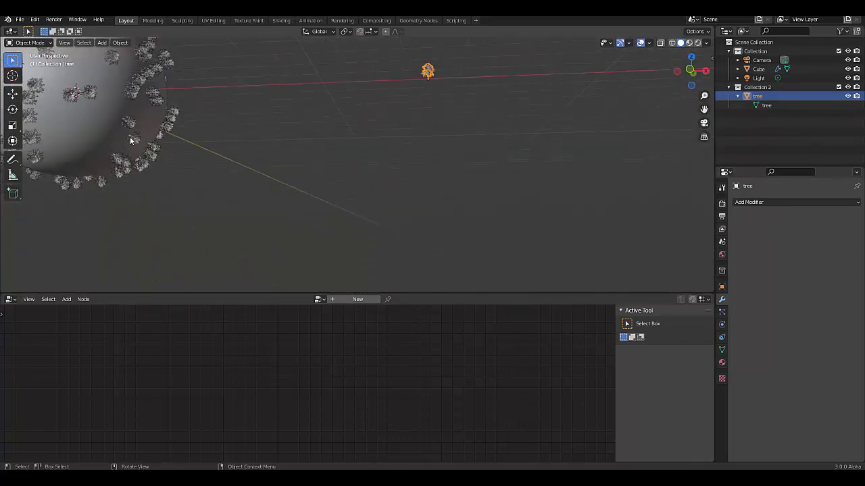
{"action": "scroll", "coordinate": [138, 141], "scroll_direction": "up", "scroll_amount": 5}
{"action": "scroll", "coordinate": [298, 120], "scroll_direction": "down", "scroll_amount": 8}
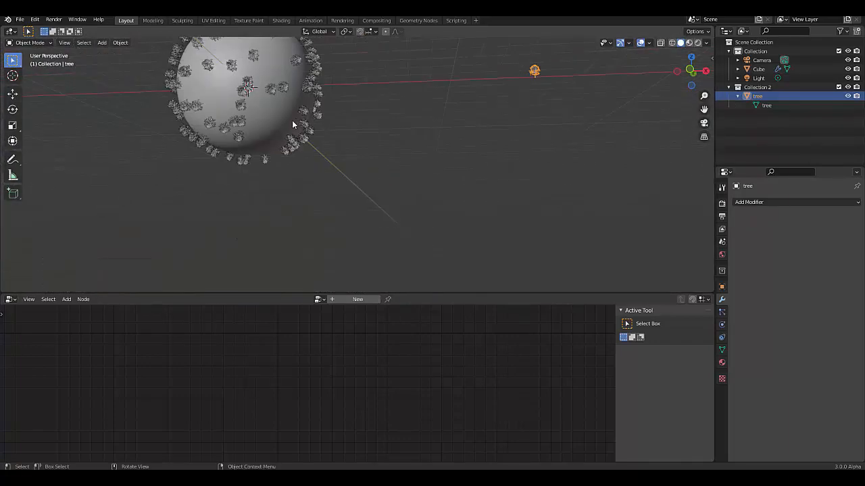
{"action": "scroll", "coordinate": [280, 116], "scroll_direction": "up", "scroll_amount": 4}
{"action": "middle_click_drag", "start_coordinate": [280, 115], "coordinate": [304, 139]}
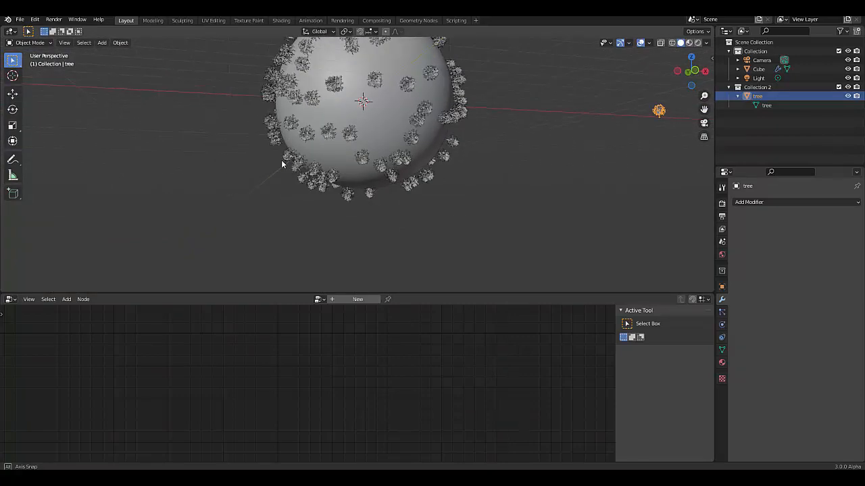
{"action": "scroll", "coordinate": [304, 139], "scroll_direction": "down", "scroll_amount": 5}
{"action": "scroll", "coordinate": [305, 149], "scroll_direction": "up", "scroll_amount": 7}
{"action": "scroll", "coordinate": [291, 173], "scroll_direction": "down", "scroll_amount": 7}
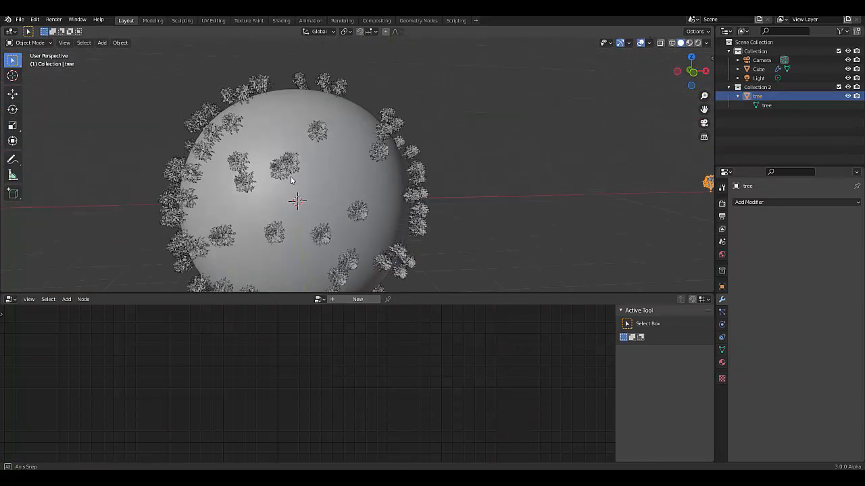
Compare what the node editor shows for the sphere with its Subdivision modifier active and with its GeometryNodes modifier active.
{"action": "left_click", "coordinate": [283, 177]}
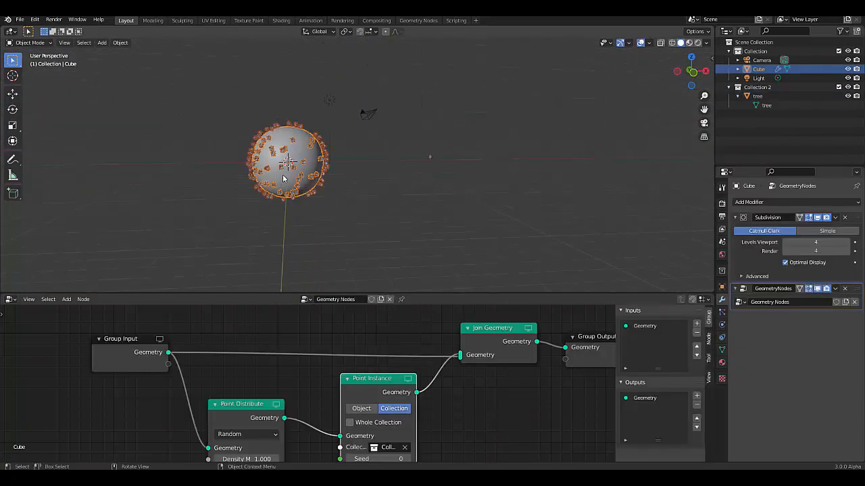
{"action": "left_click", "coordinate": [859, 222]}
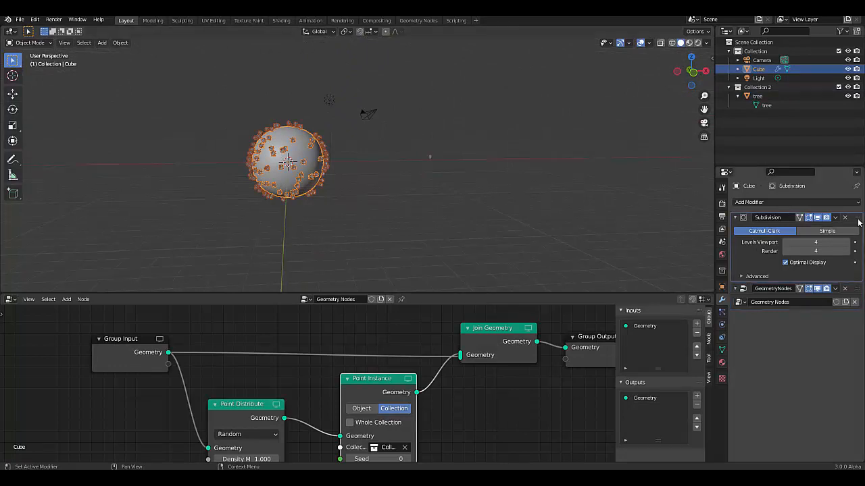
{"action": "left_click", "coordinate": [397, 213]}
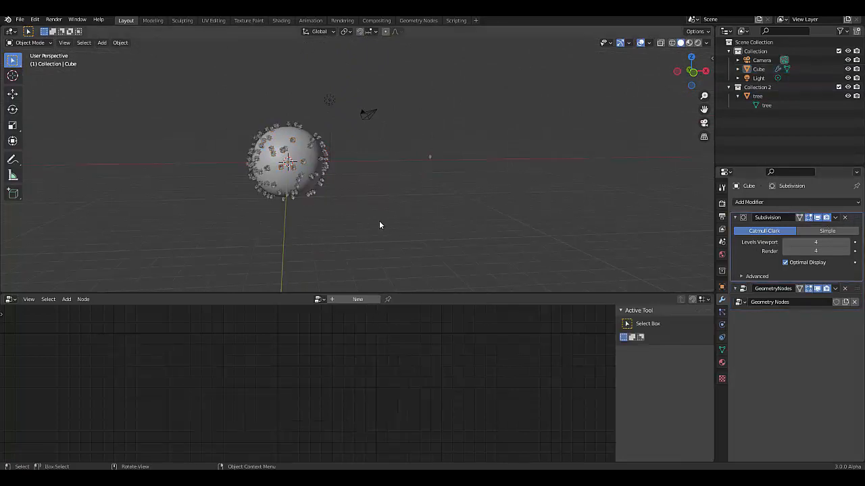
{"action": "left_click", "coordinate": [300, 167]}
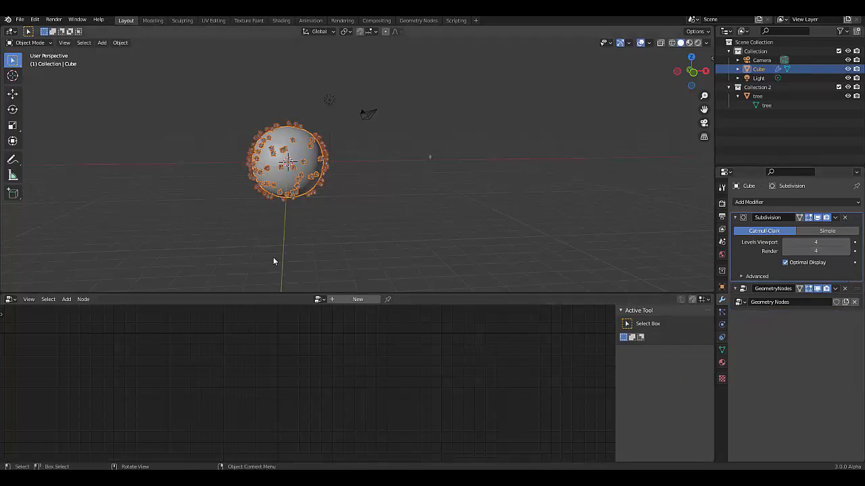
{"action": "left_click", "coordinate": [857, 290]}
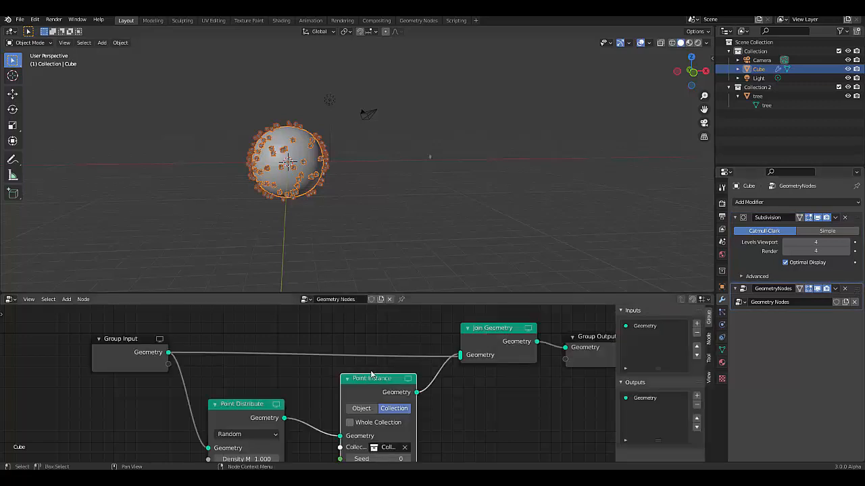
{"action": "scroll", "coordinate": [322, 392], "scroll_direction": "down", "scroll_amount": 4}
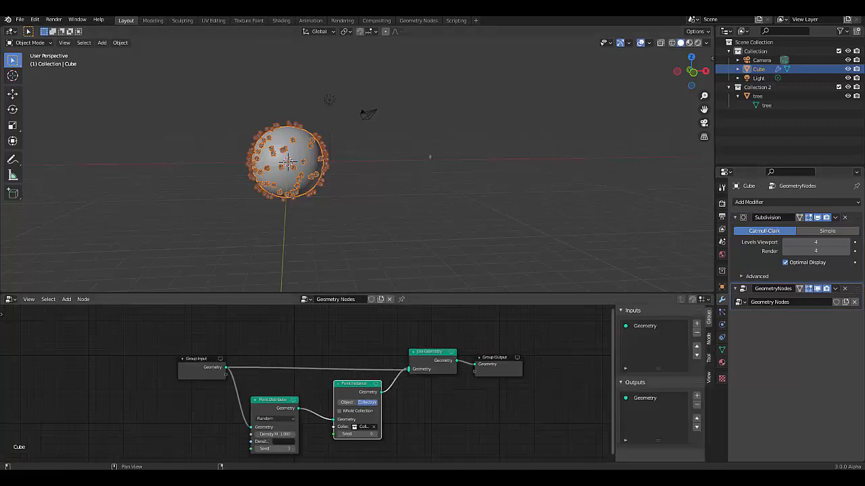
Make the sphere's GeometryNodes modifier active again after reselecting the sphere, and pin its node tree in the node editor.
{"action": "left_click", "coordinate": [858, 221]}
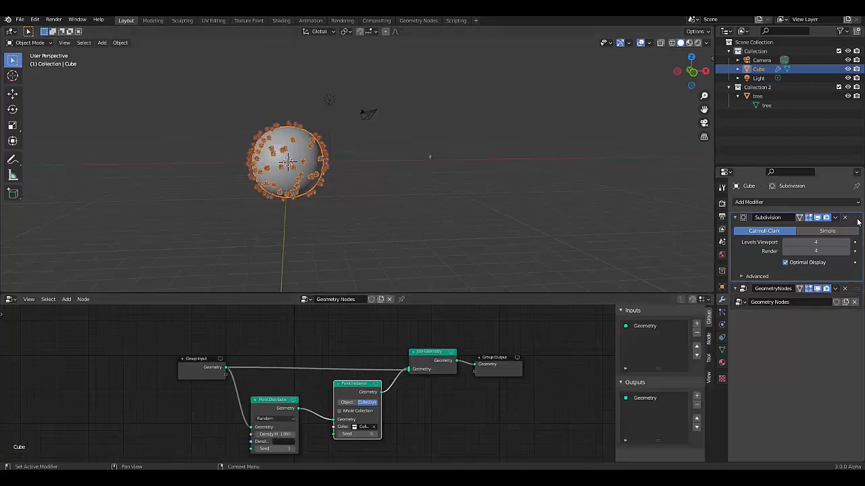
{"action": "left_click", "coordinate": [441, 232]}
{"action": "left_click", "coordinate": [285, 145]}
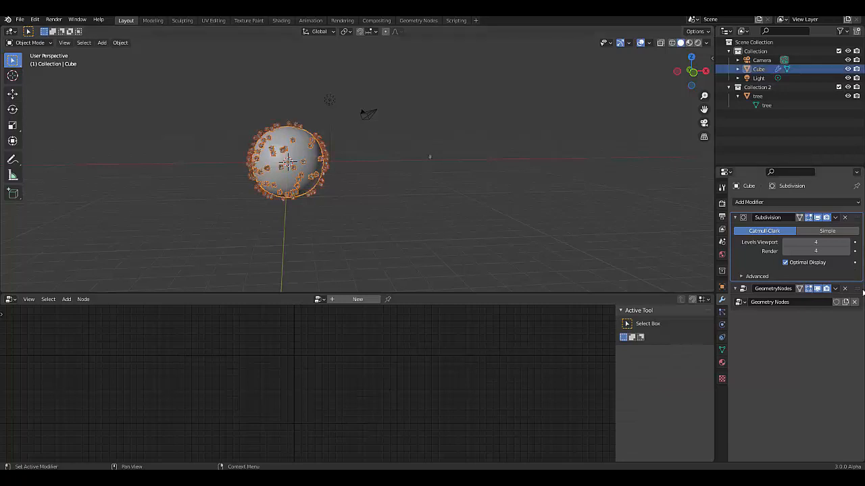
{"action": "left_click", "coordinate": [857, 292]}
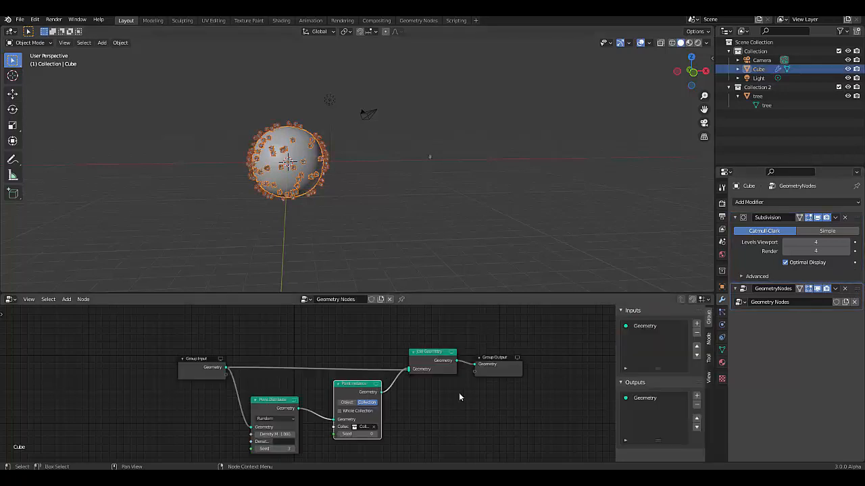
{"action": "left_click", "coordinate": [400, 299]}
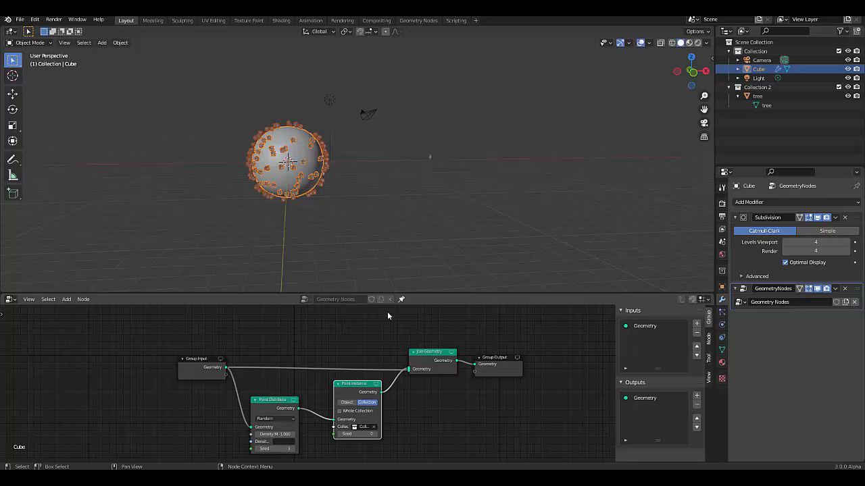
Deselect the sphere and switch its active modifier to Subdivision and back to GeometryNodes to check the pinned node tree.
{"action": "left_click", "coordinate": [473, 220]}
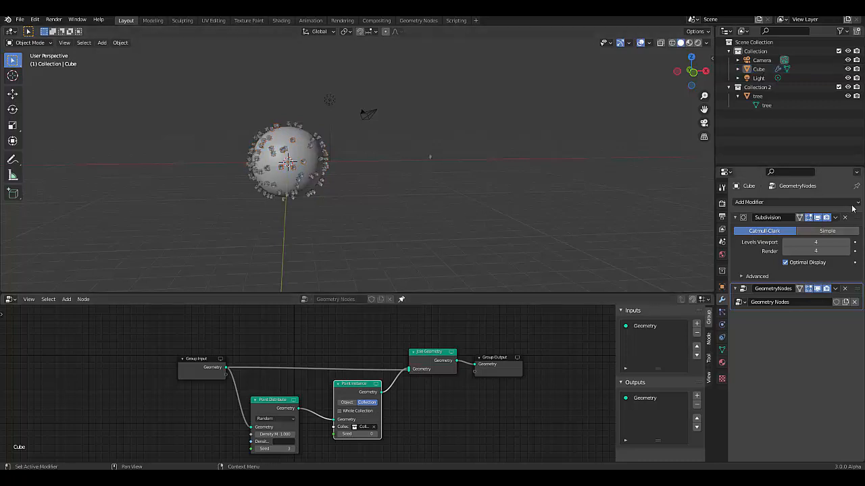
{"action": "left_click", "coordinate": [859, 215]}
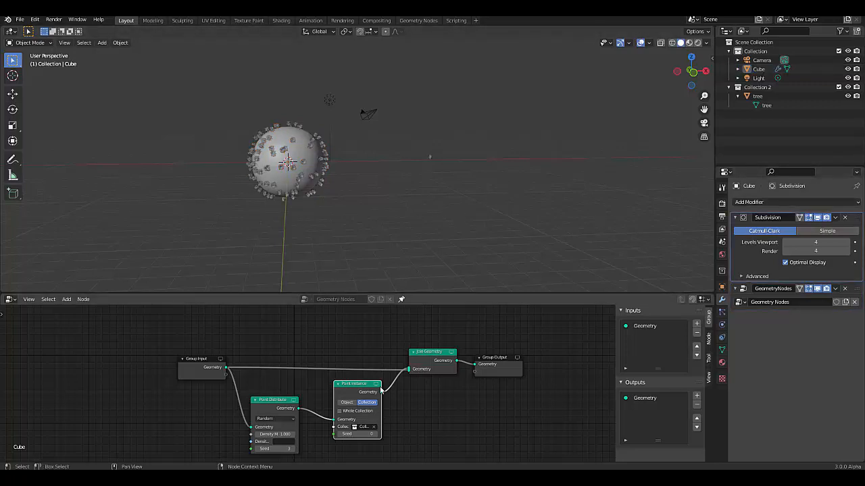
{"action": "left_click", "coordinate": [851, 292]}
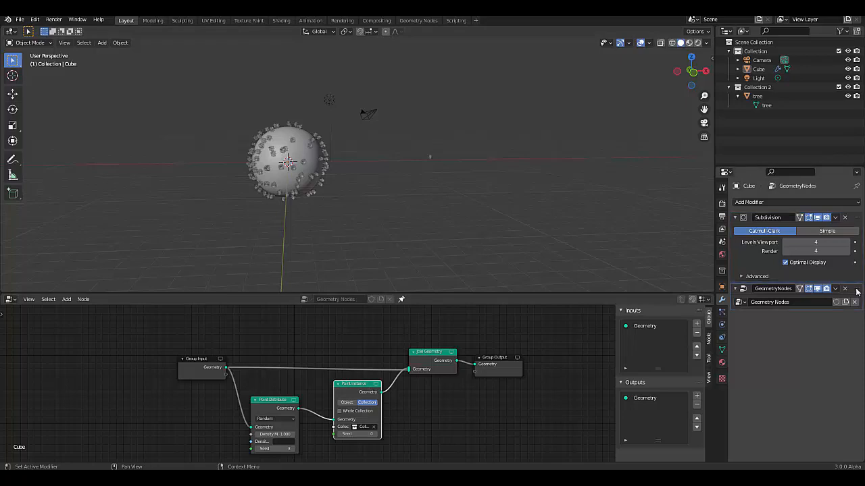
{"action": "scroll", "coordinate": [329, 415], "scroll_direction": "down", "scroll_amount": 4}
{"action": "scroll", "coordinate": [324, 424], "scroll_direction": "up", "scroll_amount": 3}
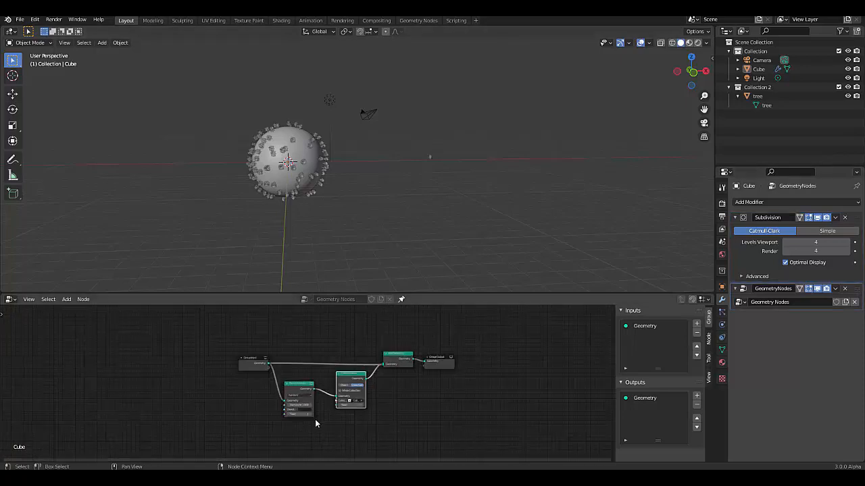
Raise the Point Distribute node's Density Max to 5, then reduce it to 4.
{"action": "scroll", "coordinate": [292, 169], "scroll_direction": "up", "scroll_amount": 7}
{"action": "scroll", "coordinate": [402, 214], "scroll_direction": "up", "scroll_amount": 2}
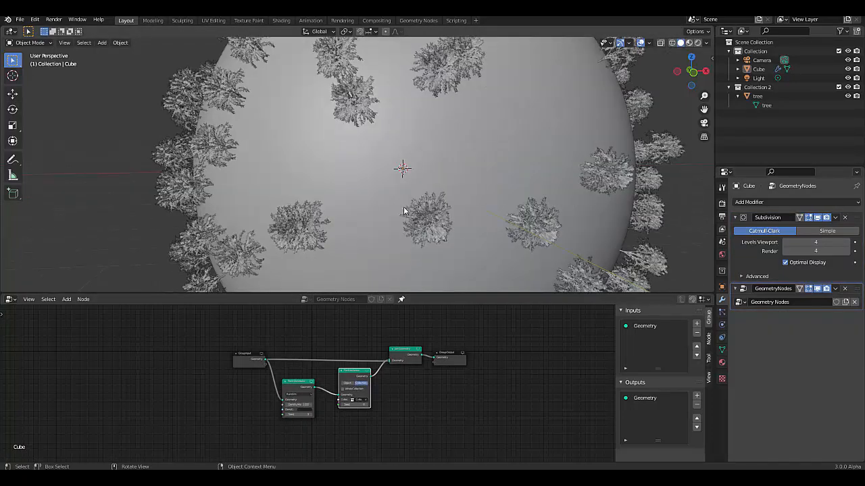
{"action": "scroll", "coordinate": [402, 206], "scroll_direction": "down", "scroll_amount": 5}
{"action": "mouse_move", "coordinate": [380, 207]}
{"action": "middle_mouse_down"}
{"action": "mouse_move", "coordinate": [372, 208]}
{"action": "mouse_move", "coordinate": [379, 205]}
{"action": "middle_mouse_up"}
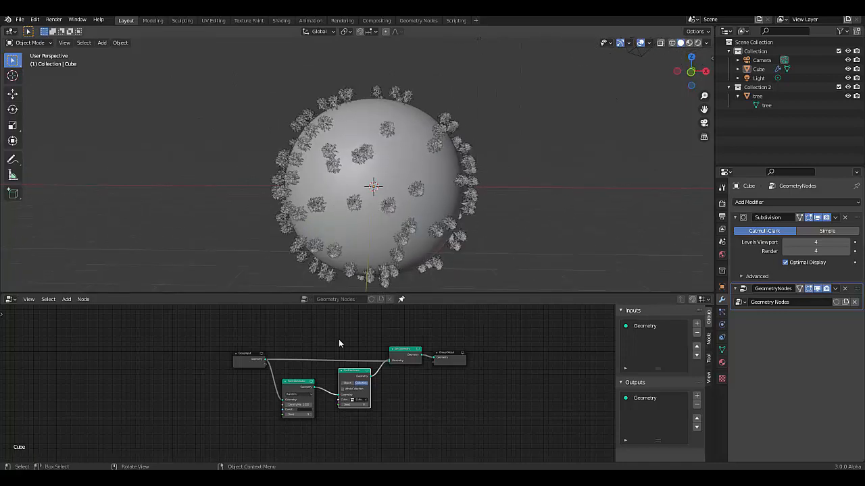
{"action": "scroll", "coordinate": [298, 416], "scroll_direction": "up", "scroll_amount": 4}
{"action": "left_click", "coordinate": [297, 390]}
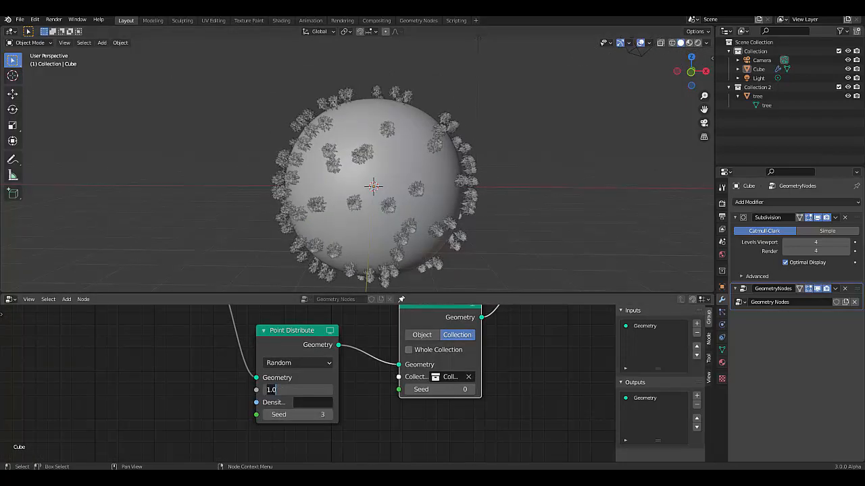
{"action": "type", "text": "5"}
{"action": "key", "text": "Return"}
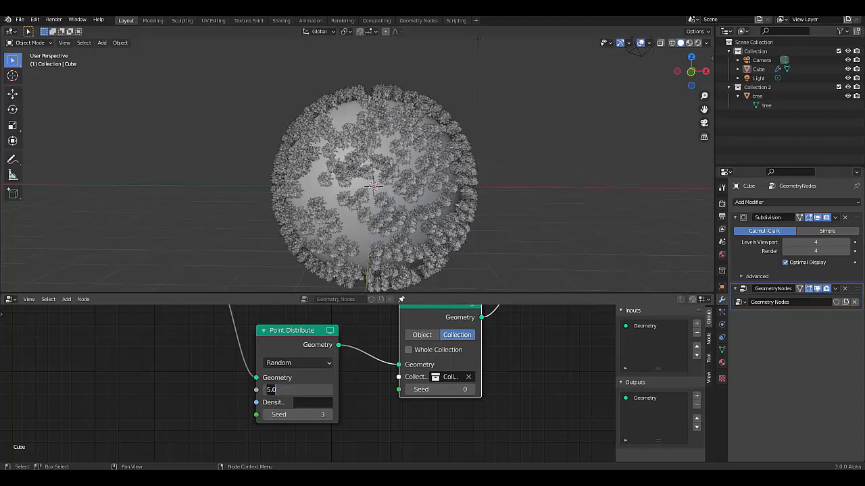
{"action": "key", "text": "Return"}
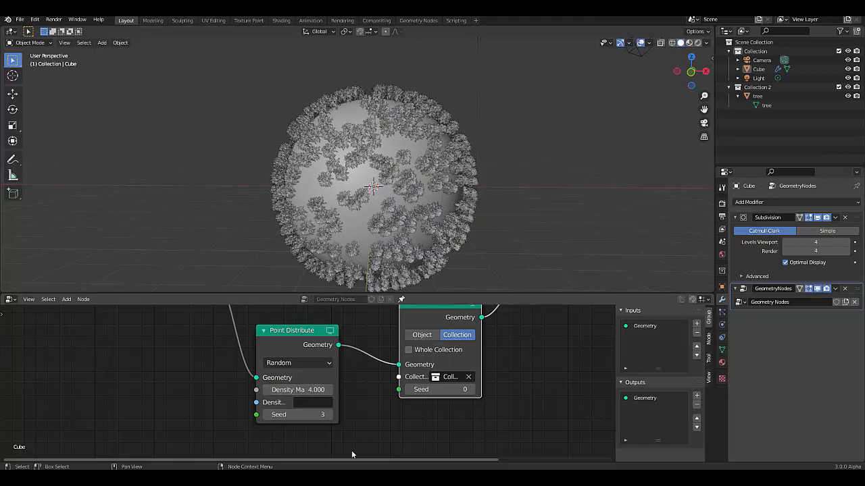
Move the Point Instance and Point Distribute nodes apart to make room between them.
{"action": "scroll", "coordinate": [367, 413], "scroll_direction": "down", "scroll_amount": 4}
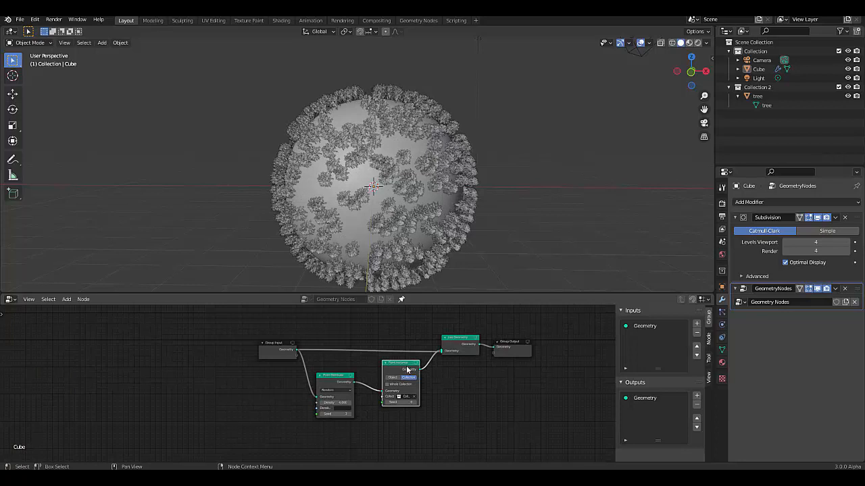
{"action": "left_click_drag", "start_coordinate": [407, 370], "coordinate": [435, 392]}
{"action": "left_click_drag", "start_coordinate": [339, 380], "coordinate": [328, 403]}
{"action": "scroll", "coordinate": [431, 424], "scroll_direction": "up", "scroll_amount": 2}
{"action": "scroll", "coordinate": [431, 423], "scroll_direction": "up", "scroll_amount": 2}
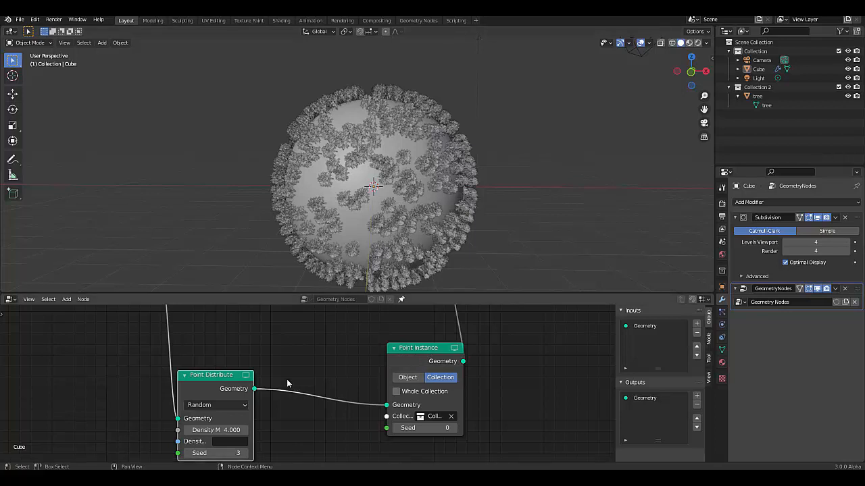
Insert an Attribute Randomize node on the link between Point Distribute and Point Instance.
{"action": "key", "text": "shift+a"}
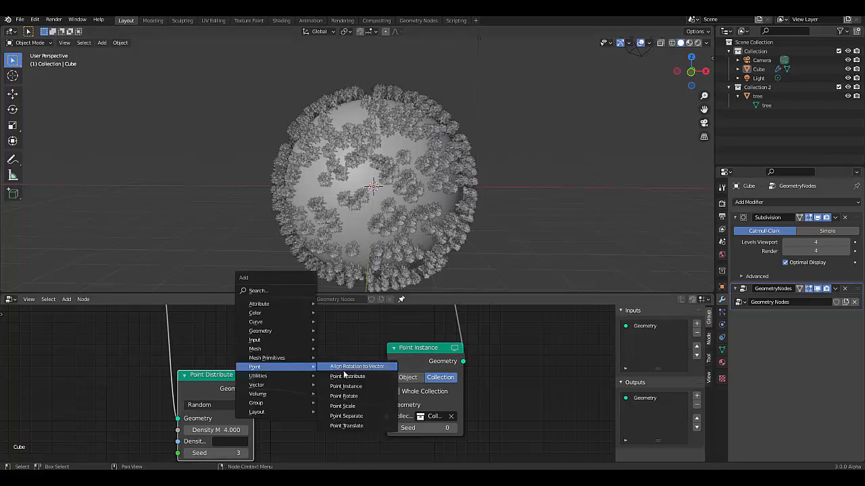
{"action": "mouse_move", "coordinate": [262, 308]}
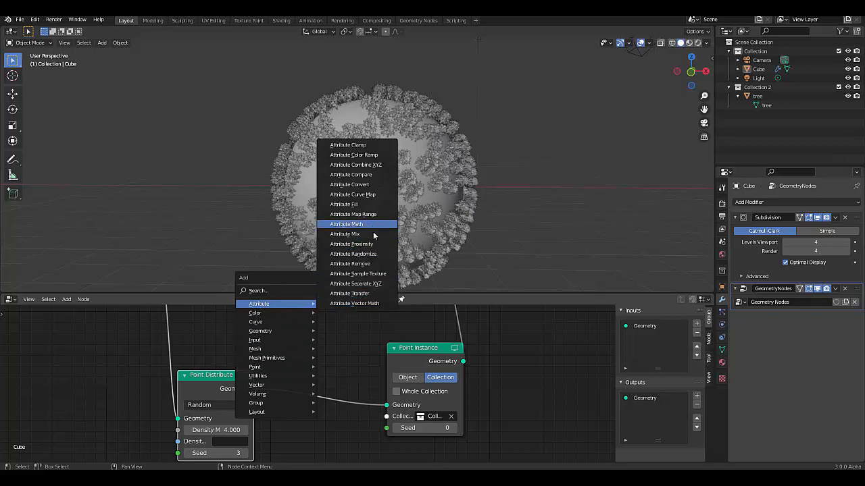
{"action": "left_click", "coordinate": [374, 254]}
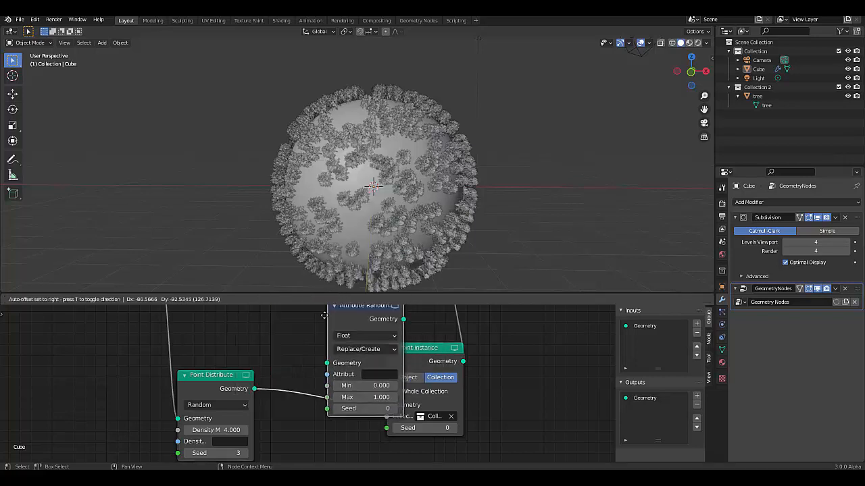
{"action": "left_click", "coordinate": [294, 367]}
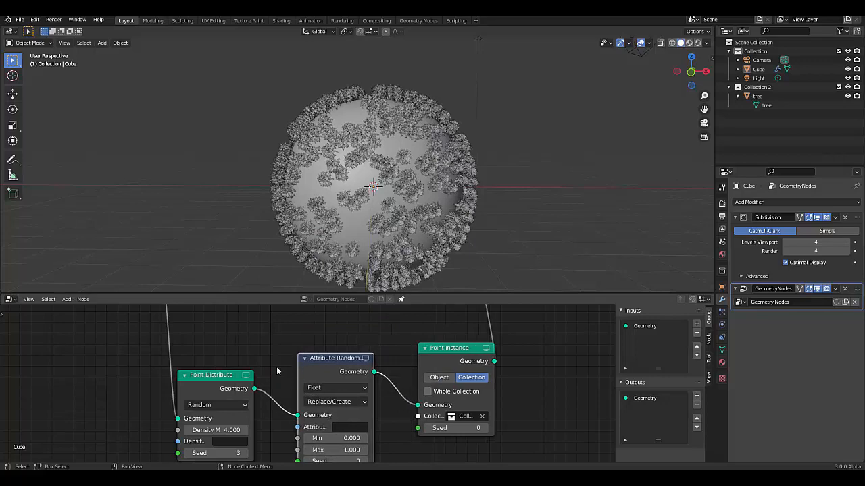
{"action": "scroll", "coordinate": [276, 371], "scroll_direction": "down", "scroll_amount": 2}
{"action": "scroll", "coordinate": [306, 442], "scroll_direction": "up", "scroll_amount": 2}
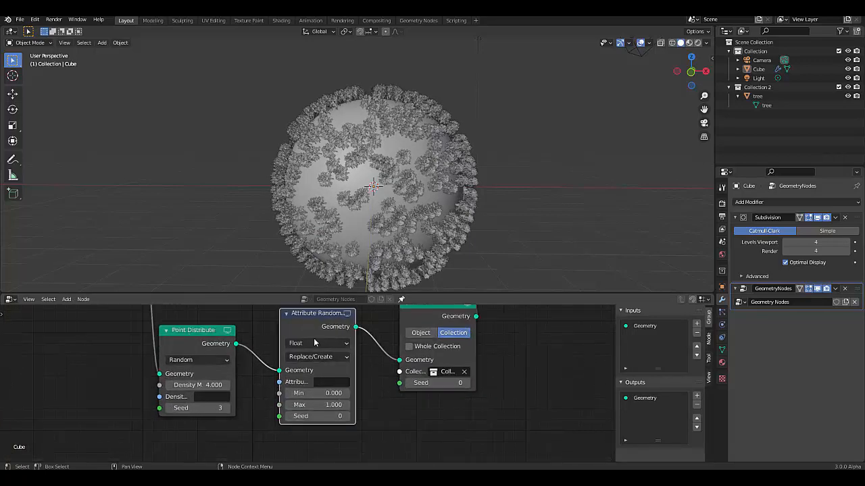
Set the Attribute Randomize node's data type to Vector and its attribute to scale.
{"action": "left_click", "coordinate": [314, 343]}
{"action": "left_click", "coordinate": [306, 383]}
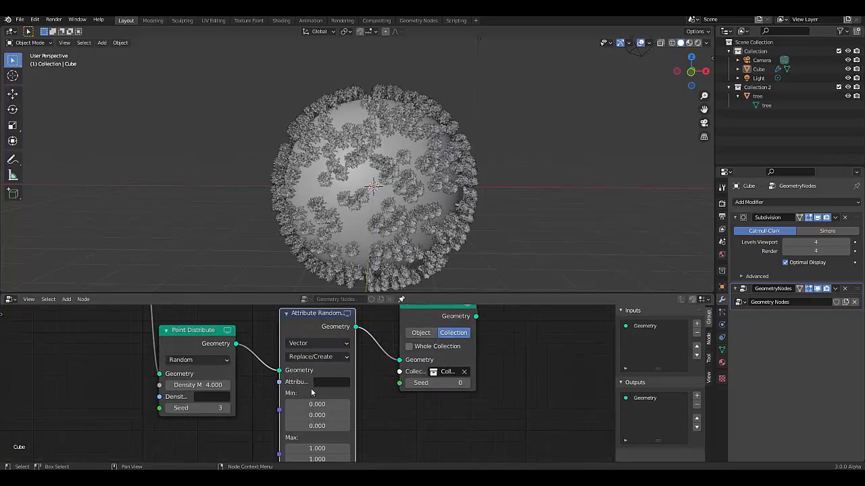
{"action": "left_click", "coordinate": [326, 382]}
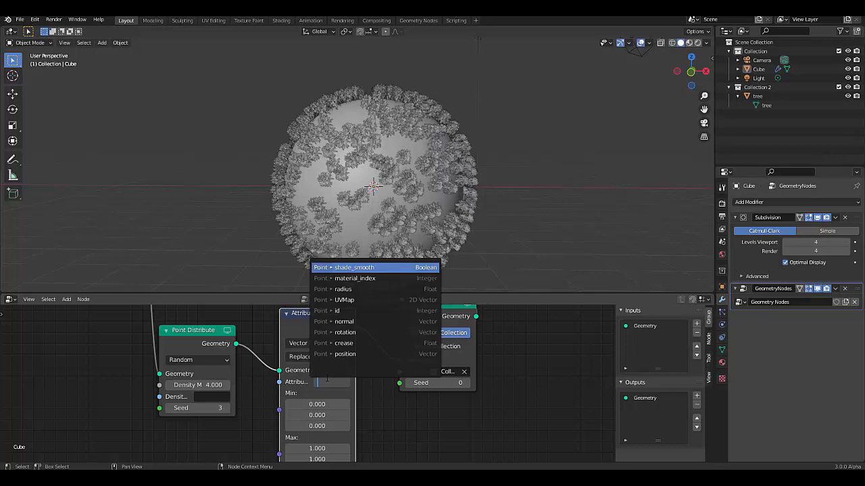
{"action": "type", "text": "scale"}
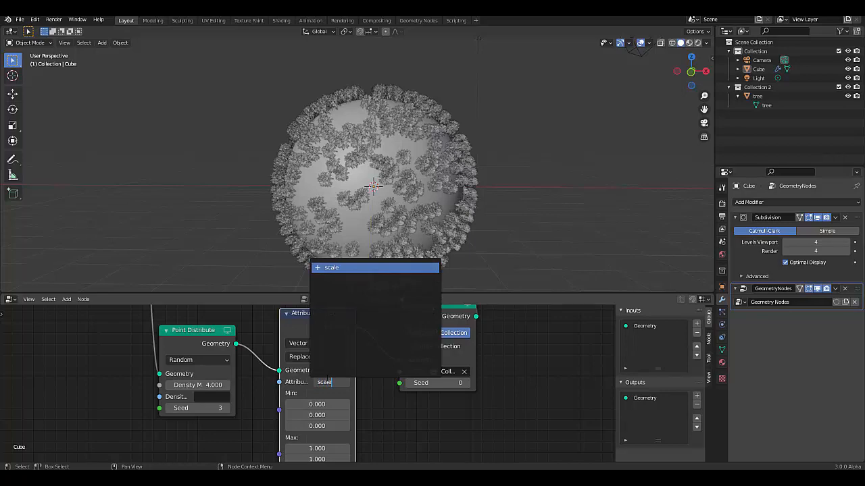
{"action": "key", "text": "Return"}
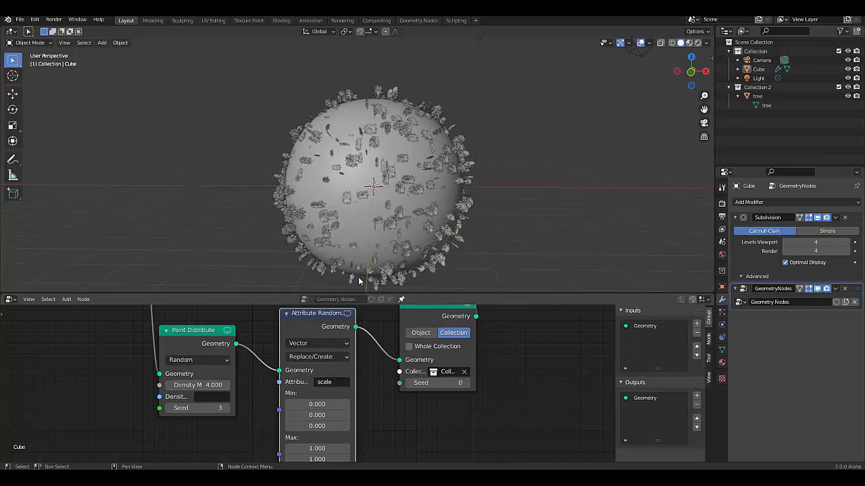
{"action": "scroll", "coordinate": [359, 281], "scroll_direction": "up", "scroll_amount": 2}
{"action": "scroll", "coordinate": [323, 417], "scroll_direction": "down", "scroll_amount": 2}
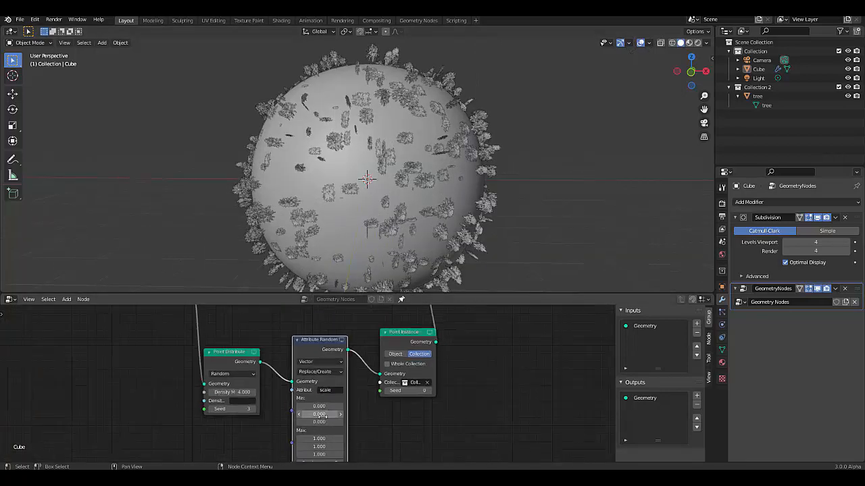
Set all three Min values of the scale Attribute Randomize node to 0.3.
{"action": "scroll", "coordinate": [322, 417], "scroll_direction": "up", "scroll_amount": 3}
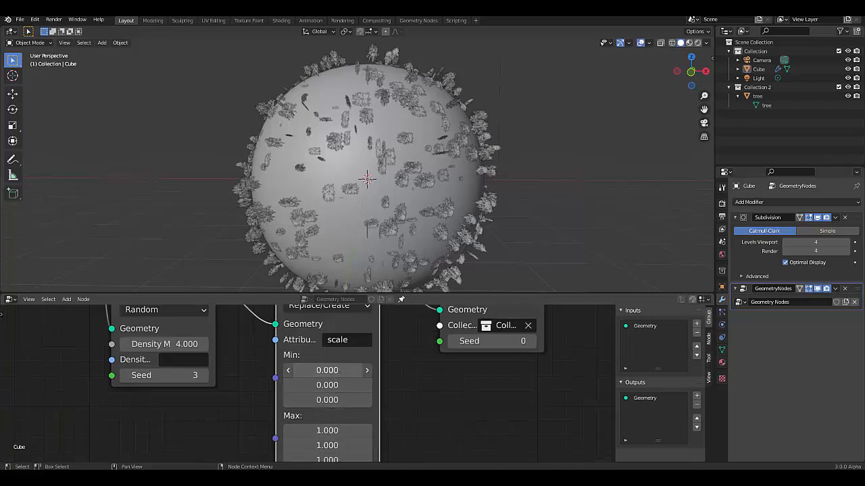
{"action": "left_click", "coordinate": [327, 370]}
{"action": "type", "text": "0.3"}
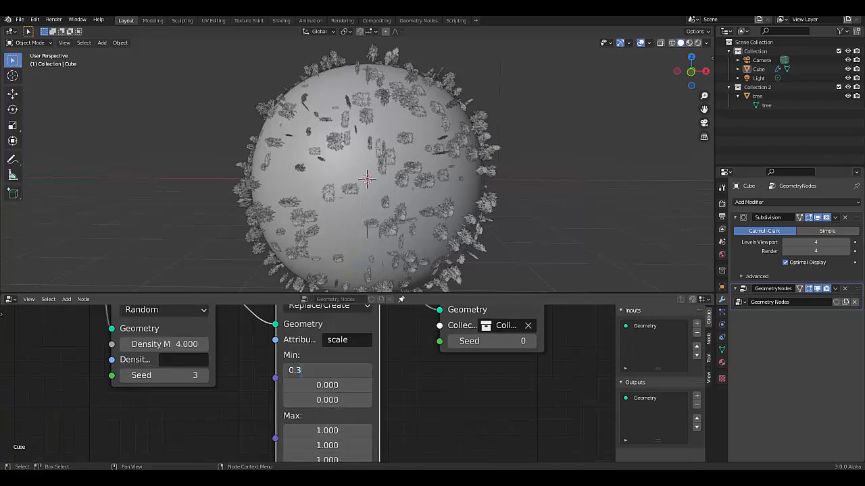
{"action": "key", "text": "Return"}
{"action": "left_click", "coordinate": [328, 385]}
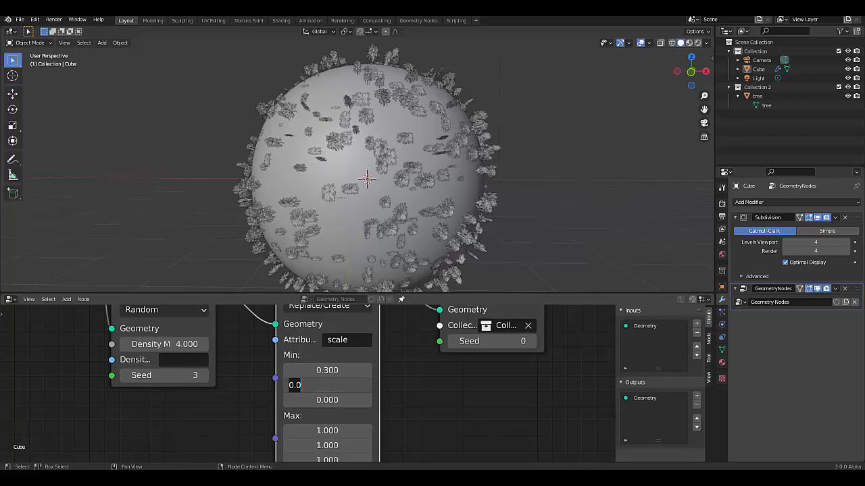
{"action": "type", "text": "0.3"}
{"action": "key", "text": "Return"}
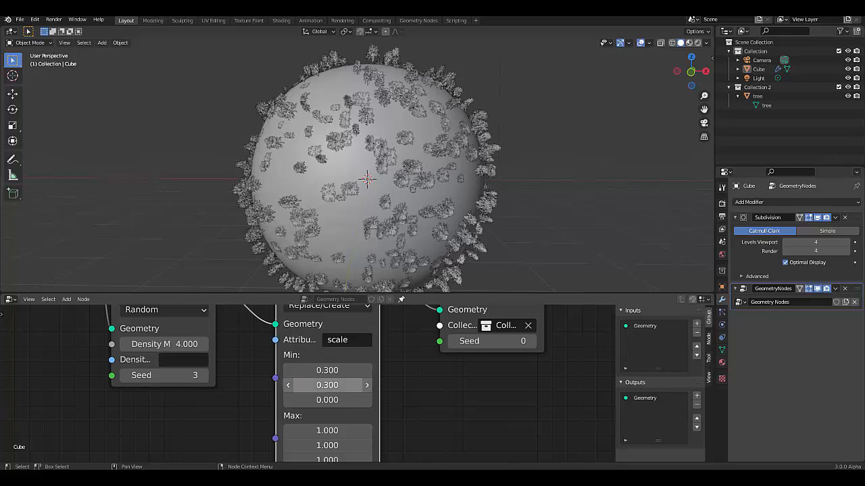
{"action": "left_click", "coordinate": [338, 400]}
{"action": "type", "text": "0"}
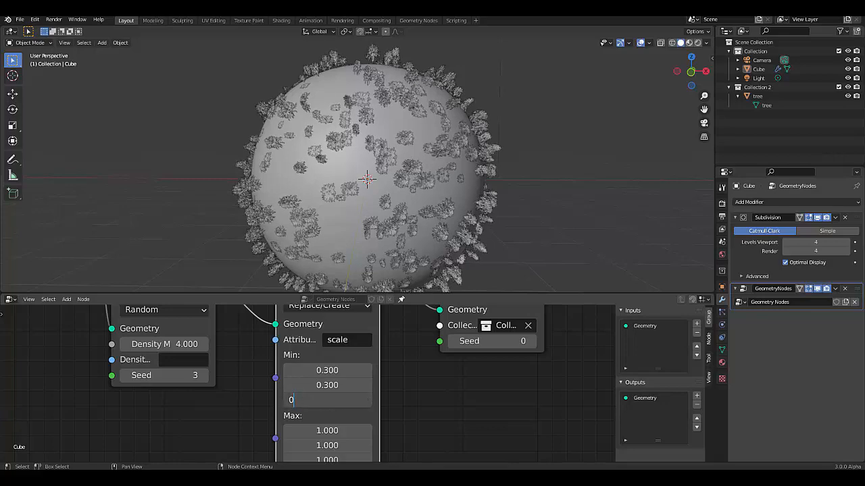
{"action": "type", "text": ".3"}
{"action": "key", "text": "Return"}
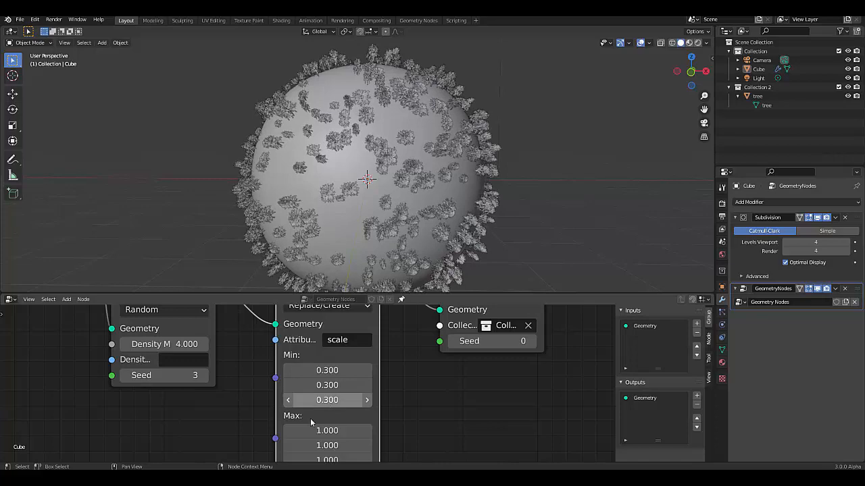
Shift Point Distribute and Attribute Randomize away from Point Instance, and insert a duplicate of the Attribute Randomize node in the gap.
{"action": "middle_click_drag", "start_coordinate": [369, 179], "coordinate": [358, 127]}
{"action": "scroll", "coordinate": [286, 150], "scroll_direction": "up", "scroll_amount": 1}
{"action": "scroll", "coordinate": [286, 153], "scroll_direction": "down", "scroll_amount": 6}
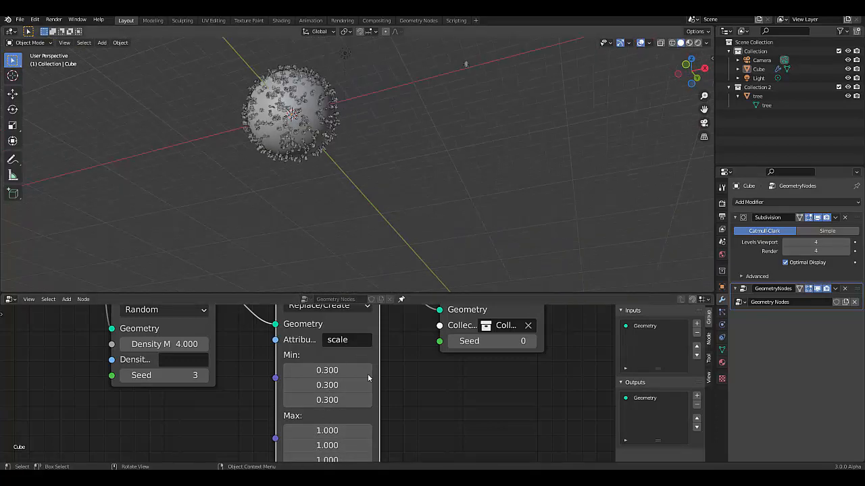
{"action": "scroll", "coordinate": [381, 392], "scroll_direction": "down", "scroll_amount": 7}
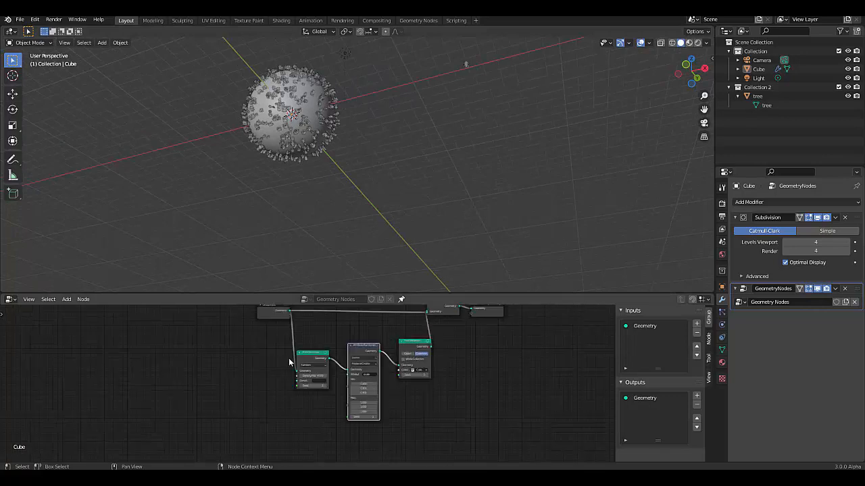
{"action": "mouse_move", "coordinate": [261, 353]}
{"action": "left_mouse_down"}
{"action": "mouse_move", "coordinate": [329, 378]}
{"action": "mouse_move", "coordinate": [348, 363]}
{"action": "mouse_move", "coordinate": [250, 366]}
{"action": "mouse_move", "coordinate": [264, 370]}
{"action": "left_mouse_up"}
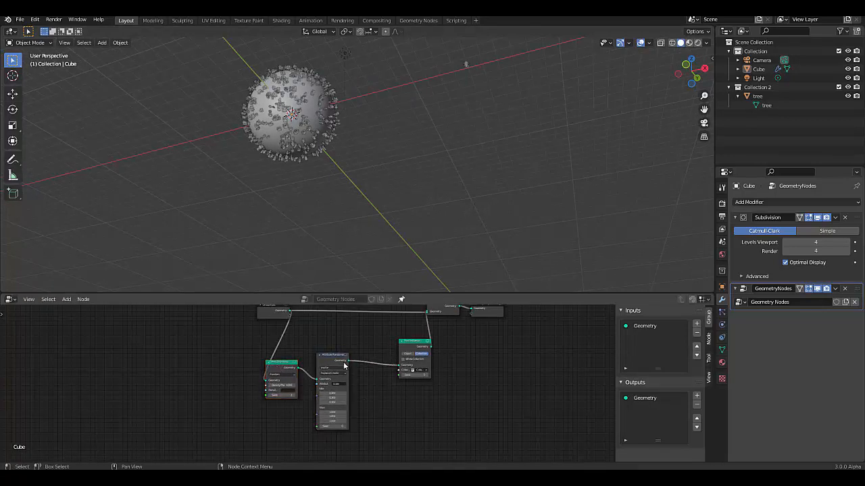
{"action": "scroll", "coordinate": [344, 362], "scroll_direction": "up", "scroll_amount": 2}
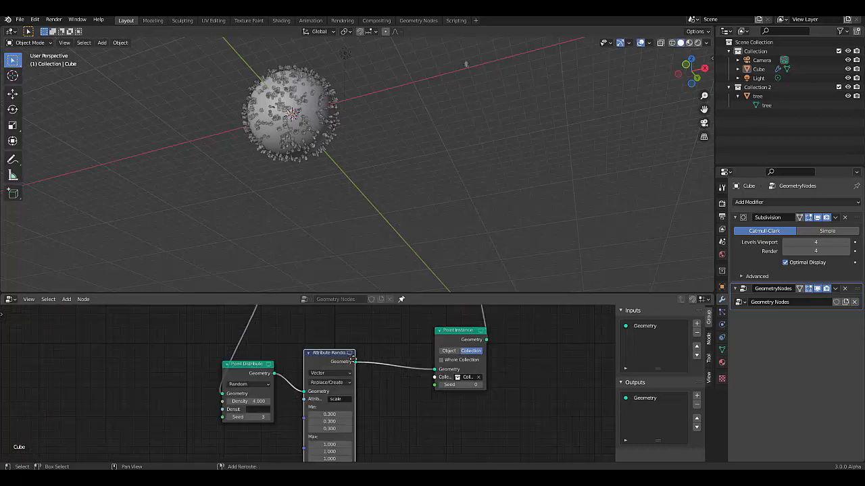
{"action": "key", "text": "shift+d"}
{"action": "left_click", "coordinate": [432, 362]}
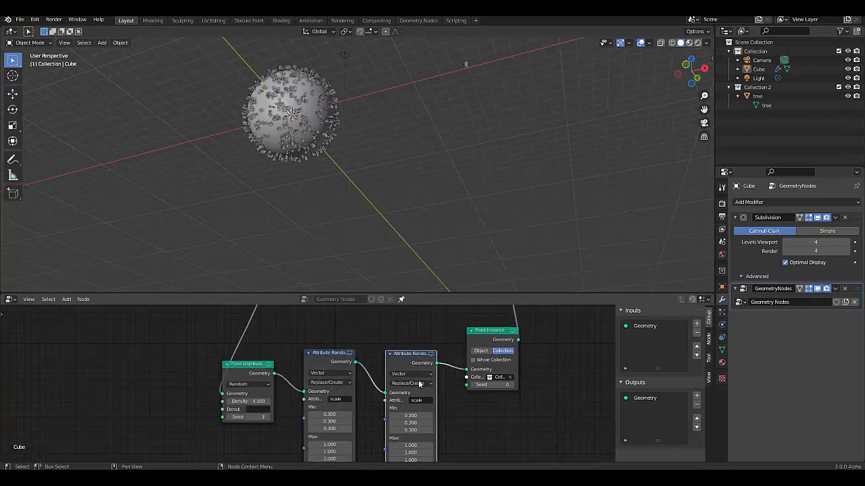
Set the duplicated Attribute Randomize node's attribute to rotation.
{"action": "left_click", "coordinate": [416, 400]}
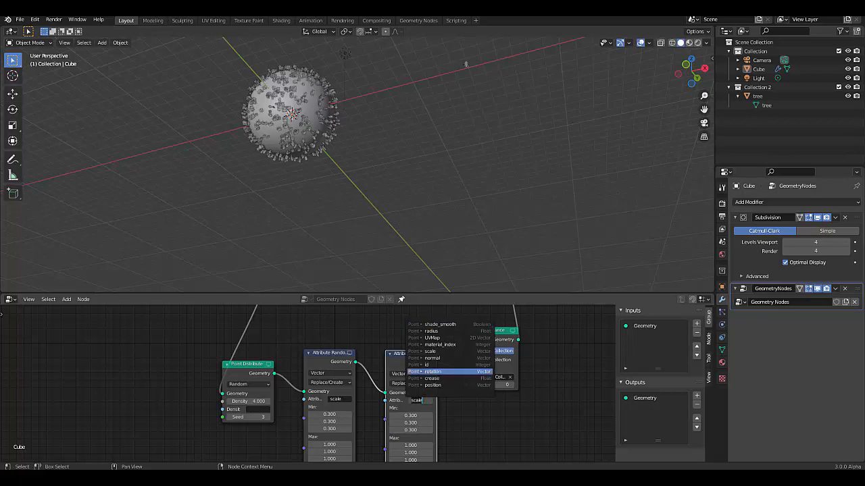
{"action": "key", "text": "Up"}
{"action": "key", "text": "Up"}
{"action": "key", "text": "Up"}
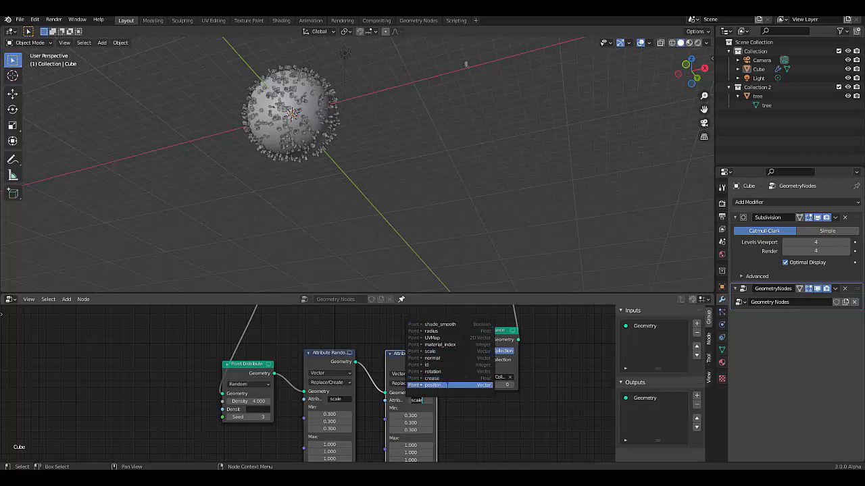
{"action": "left_click", "coordinate": [440, 371]}
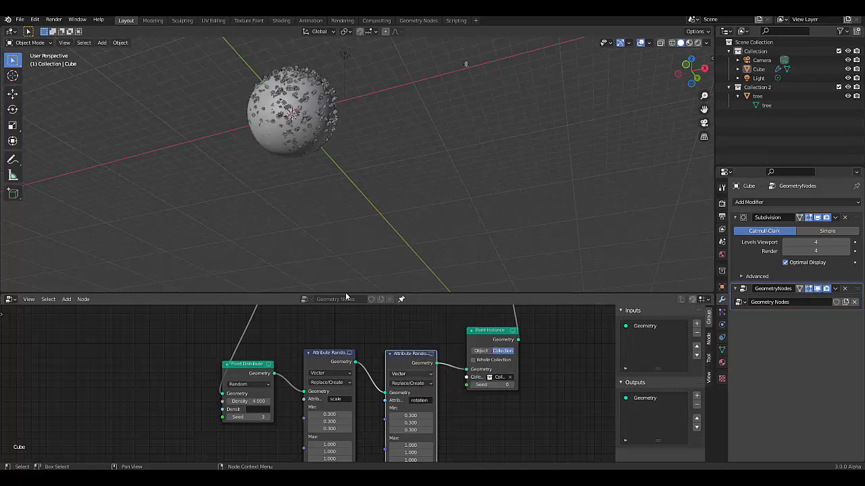
Set all three Min values of the rotation Attribute Randomize node to 0.
{"action": "scroll", "coordinate": [289, 145], "scroll_direction": "up", "scroll_amount": 6}
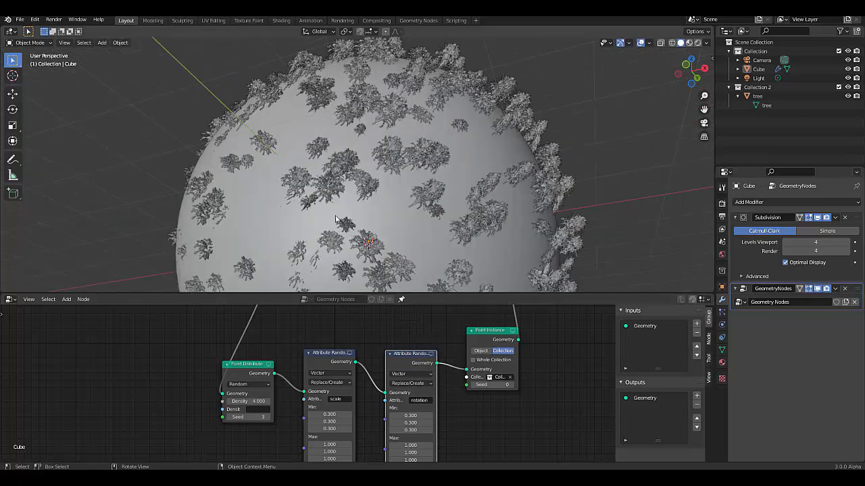
{"action": "scroll", "coordinate": [378, 409], "scroll_direction": "down", "scroll_amount": 4}
{"action": "scroll", "coordinate": [399, 444], "scroll_direction": "up", "scroll_amount": 4}
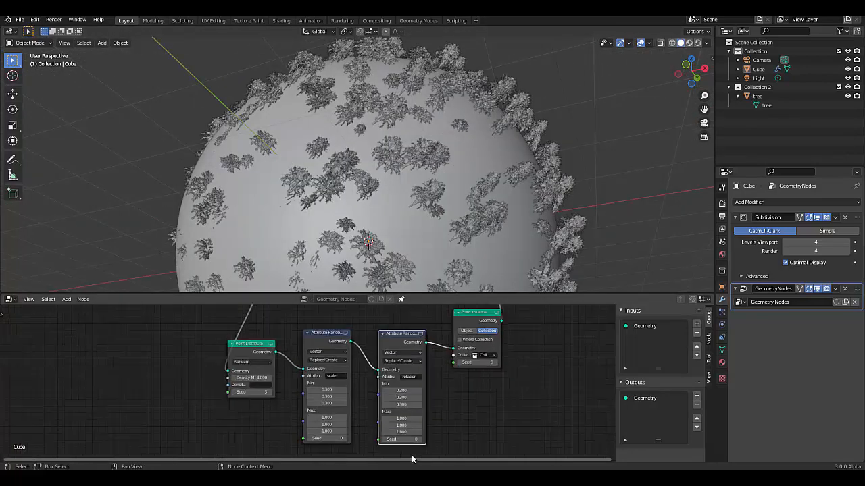
{"action": "left_click", "coordinate": [398, 368]}
{"action": "type", "text": "0"}
{"action": "key", "text": "Return"}
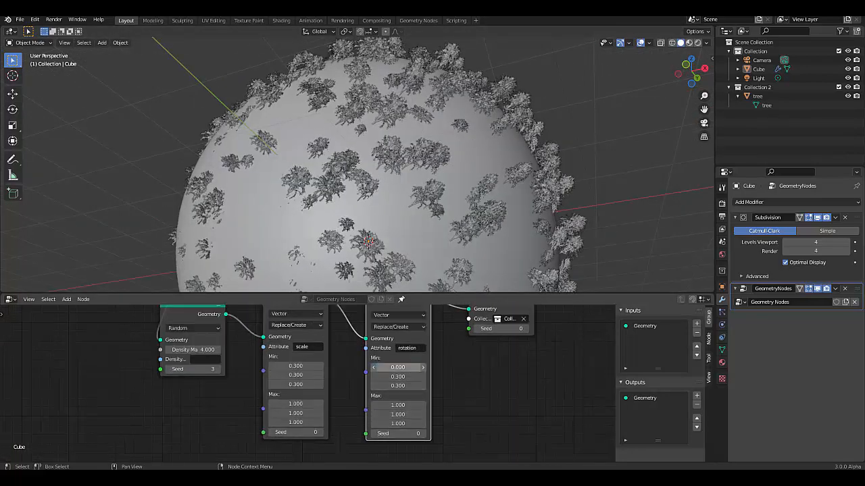
{"action": "left_click", "coordinate": [395, 377]}
{"action": "type", "text": "0"}
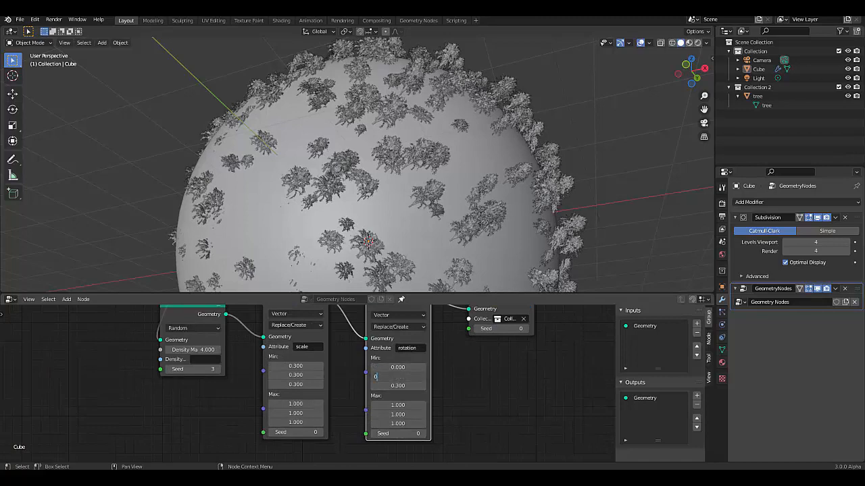
{"action": "key", "text": "Return"}
{"action": "left_click", "coordinate": [394, 385]}
{"action": "type", "text": "0"}
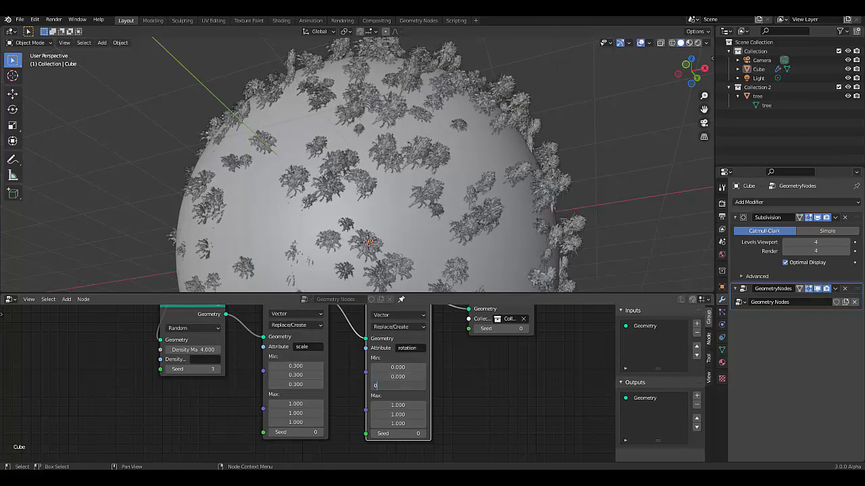
{"action": "key", "text": "Return"}
Set the first two Max values of the rotation Attribute Randomize node to 0.
{"action": "left_click", "coordinate": [391, 404]}
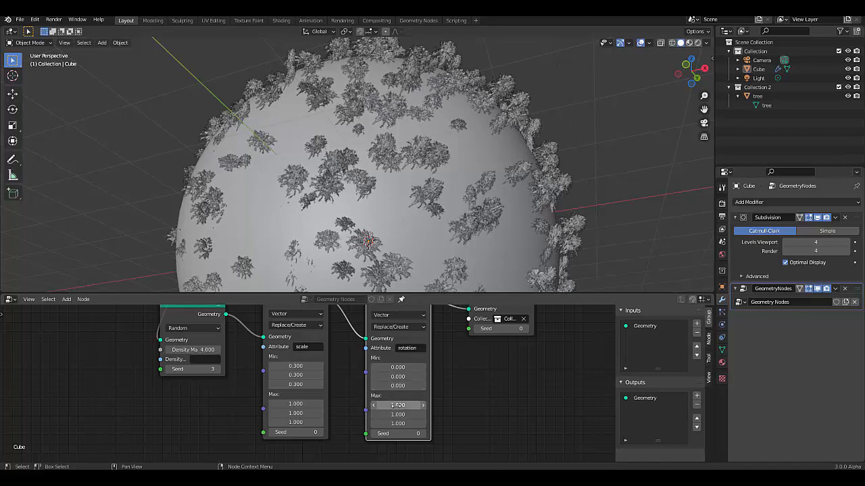
{"action": "type", "text": "0"}
{"action": "key", "text": "Tab"}
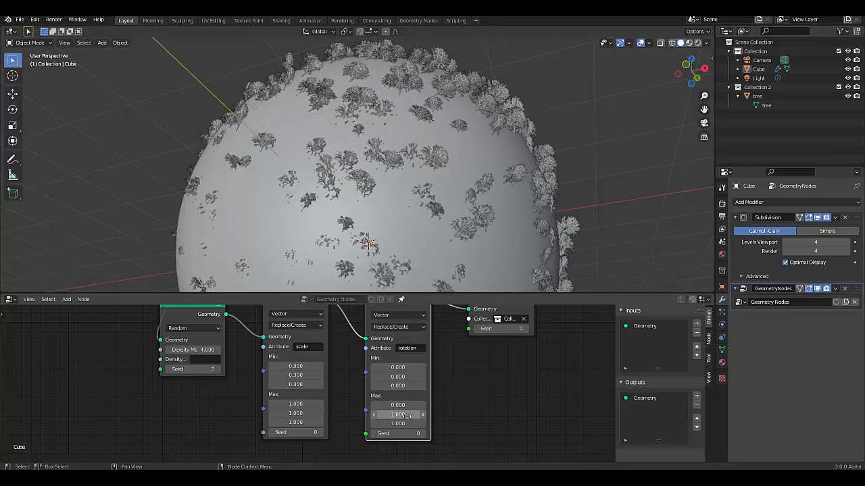
{"action": "type", "text": "0"}
{"action": "key", "text": "Return"}
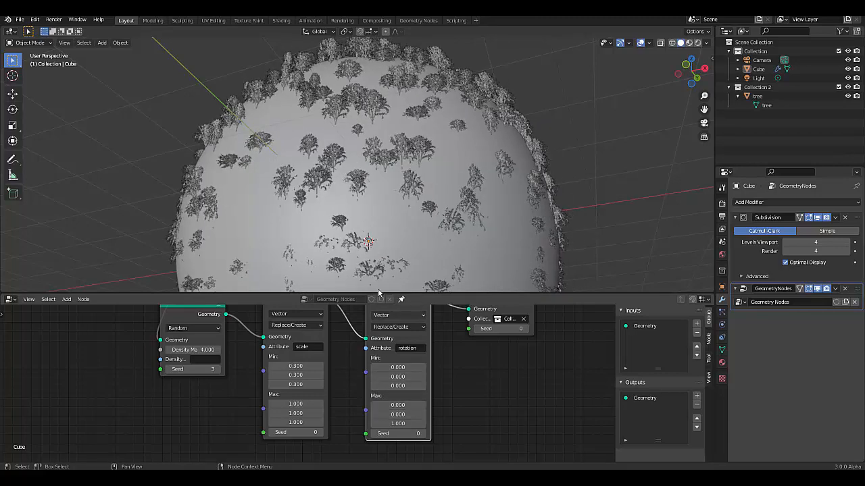
Examine how the trees are oriented over the sphere, close up, from several angles and in front orthographic view.
{"action": "scroll", "coordinate": [379, 230], "scroll_direction": "down", "scroll_amount": 8}
{"action": "scroll", "coordinate": [392, 202], "scroll_direction": "up", "scroll_amount": 5}
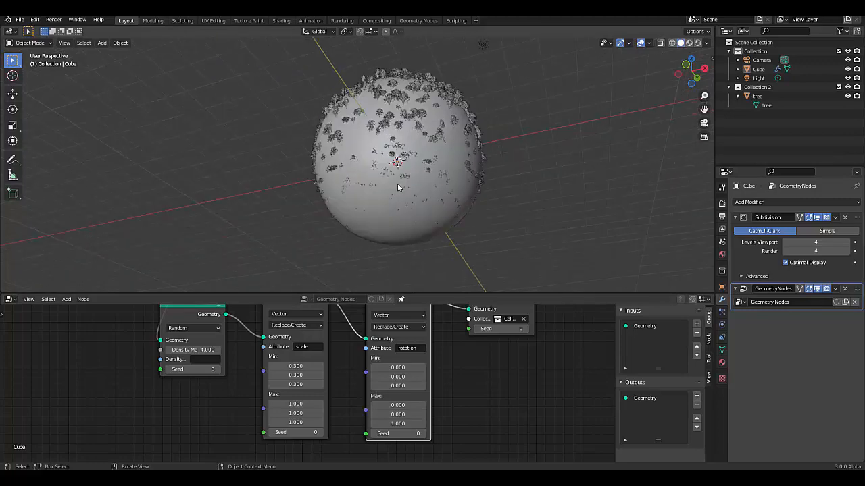
{"action": "middle_click_drag", "start_coordinate": [409, 168], "coordinate": [405, 208]}
{"action": "scroll", "coordinate": [392, 367], "scroll_direction": "down", "scroll_amount": 1}
{"action": "scroll", "coordinate": [393, 367], "scroll_direction": "up", "scroll_amount": 1}
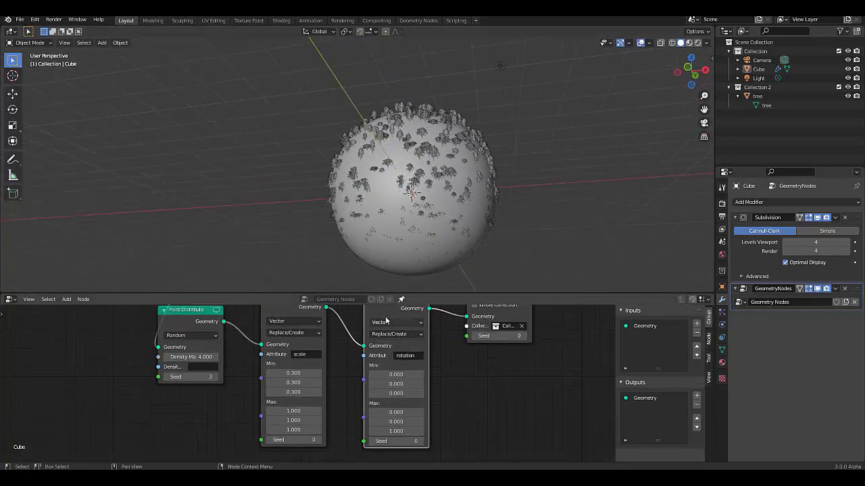
{"action": "left_click", "coordinate": [393, 322]}
{"action": "left_click", "coordinate": [392, 322]}
{"action": "left_click", "coordinate": [392, 335]}
{"action": "left_click", "coordinate": [393, 335]}
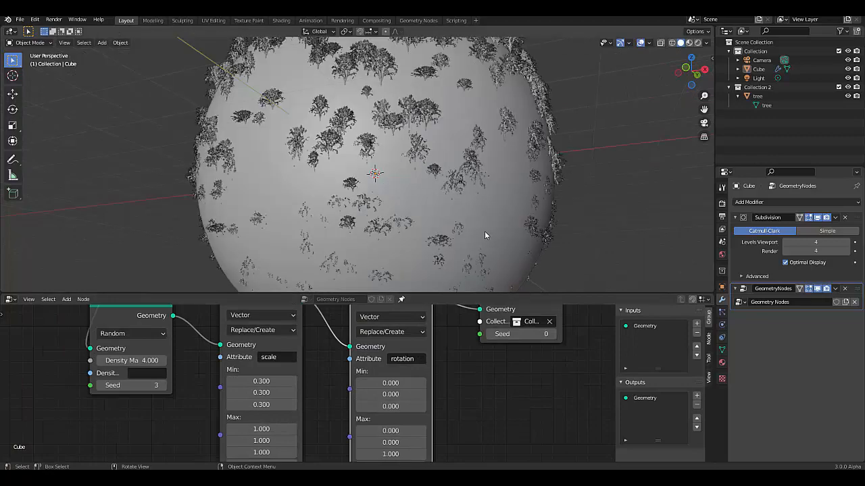
{"action": "scroll", "coordinate": [484, 231], "scroll_direction": "down", "scroll_amount": 9}
{"action": "scroll", "coordinate": [478, 210], "scroll_direction": "up", "scroll_amount": 9}
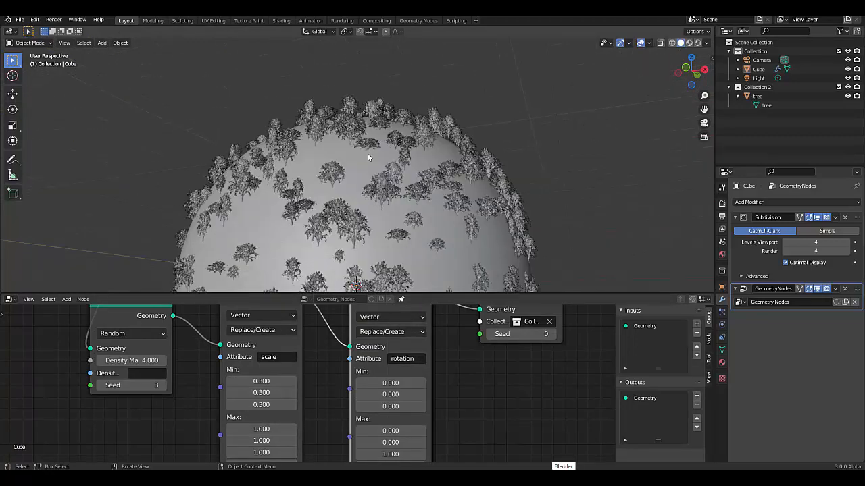
{"action": "scroll", "coordinate": [368, 153], "scroll_direction": "up", "scroll_amount": 6}
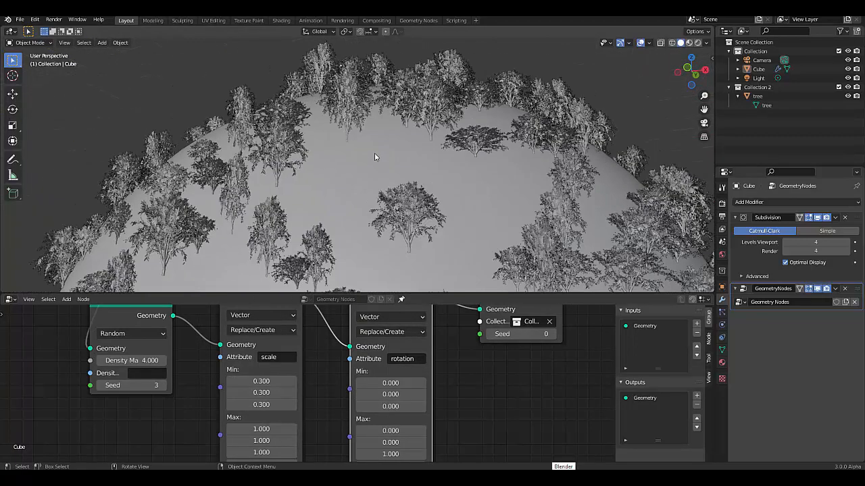
{"action": "scroll", "coordinate": [378, 157], "scroll_direction": "down", "scroll_amount": 5}
{"action": "key", "text": "KP_1"}
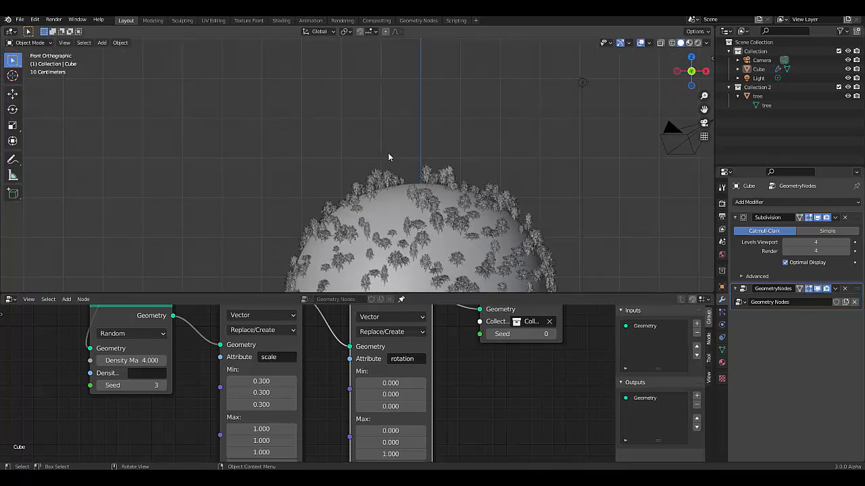
{"action": "scroll", "coordinate": [416, 156], "scroll_direction": "up", "scroll_amount": 2}
{"action": "scroll", "coordinate": [439, 260], "scroll_direction": "up", "scroll_amount": 2}
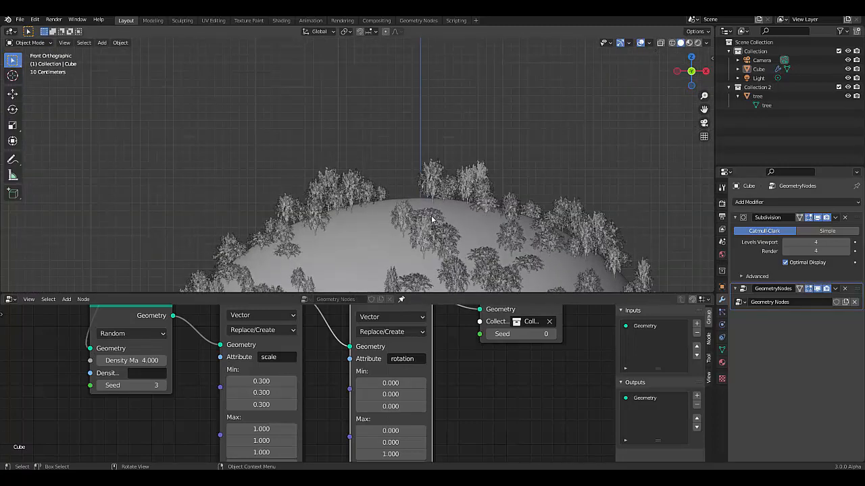
{"action": "scroll", "coordinate": [439, 222], "scroll_direction": "down", "scroll_amount": 3}
{"action": "scroll", "coordinate": [438, 283], "scroll_direction": "down", "scroll_amount": 2}
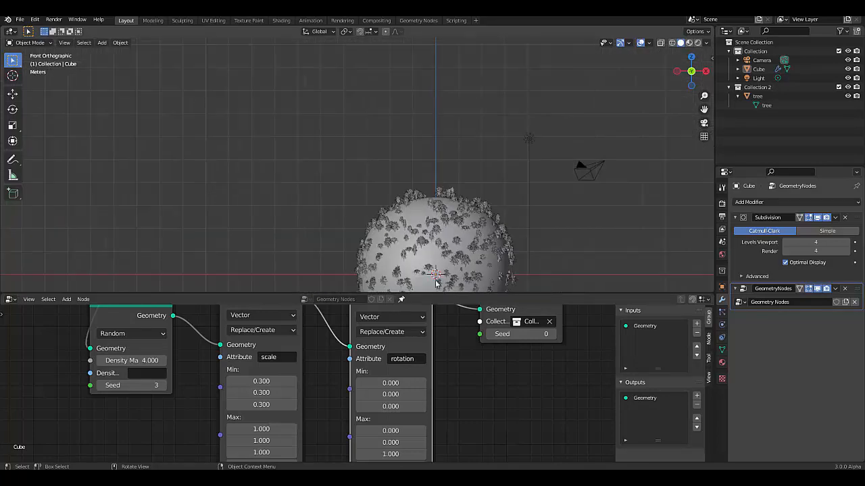
{"action": "scroll", "coordinate": [459, 286], "scroll_direction": "down", "scroll_amount": 1}
{"action": "scroll", "coordinate": [458, 286], "scroll_direction": "down", "scroll_amount": 2}
{"action": "scroll", "coordinate": [403, 369], "scroll_direction": "up", "scroll_amount": 2}
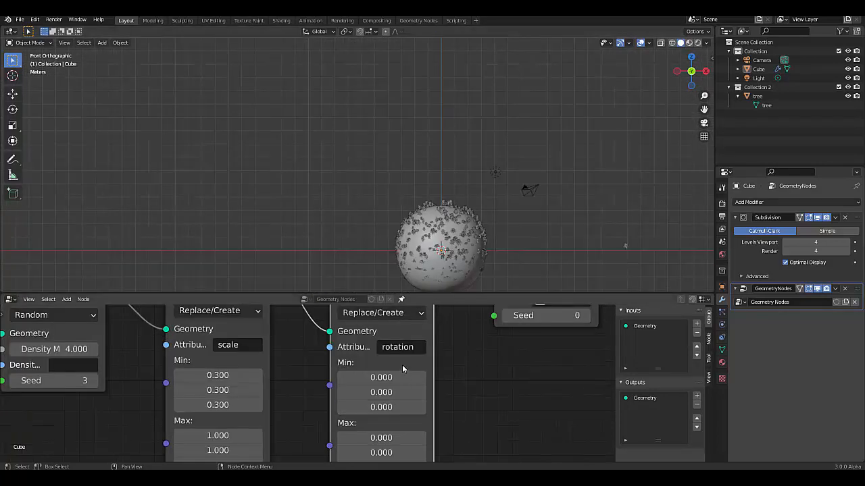
Delete the rotation Attribute Randomize node while keeping the scale node connected to Point Instance.
{"action": "key", "text": "ctrl"}
{"action": "key", "text": "ctrl+x"}
{"action": "scroll", "coordinate": [411, 386], "scroll_direction": "down", "scroll_amount": 3}
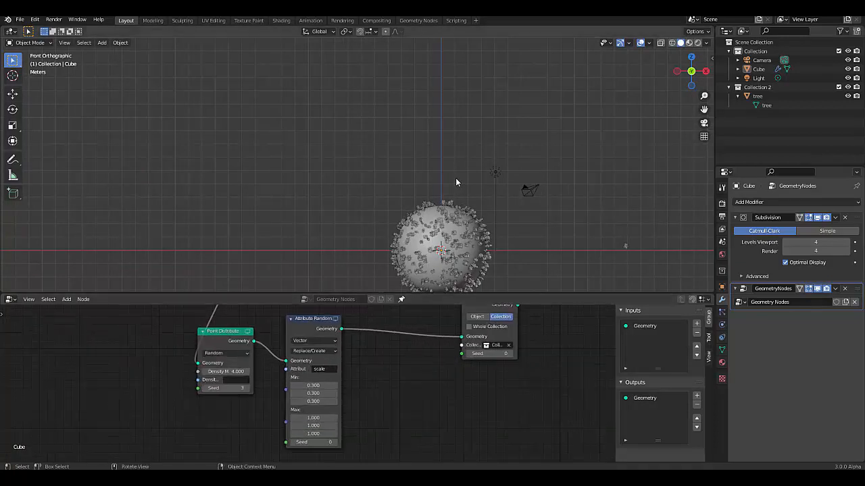
Select the sphere-like cube and set its material's Base Color to a dark orange-brown with hue 0.072, saturation 0.987 and value 0.351.
{"action": "scroll", "coordinate": [455, 178], "scroll_direction": "down", "scroll_amount": 2}
{"action": "scroll", "coordinate": [458, 272], "scroll_direction": "up", "scroll_amount": 5}
{"action": "scroll", "coordinate": [406, 231], "scroll_direction": "up", "scroll_amount": 3}
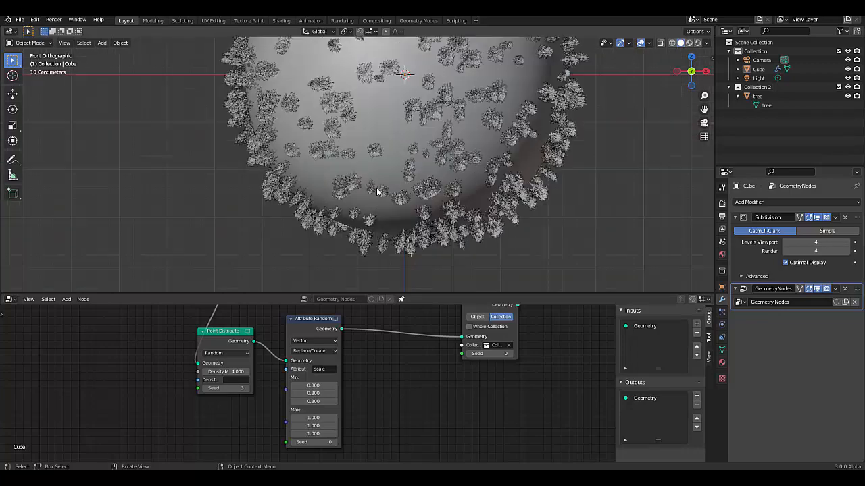
{"action": "left_click", "coordinate": [392, 154]}
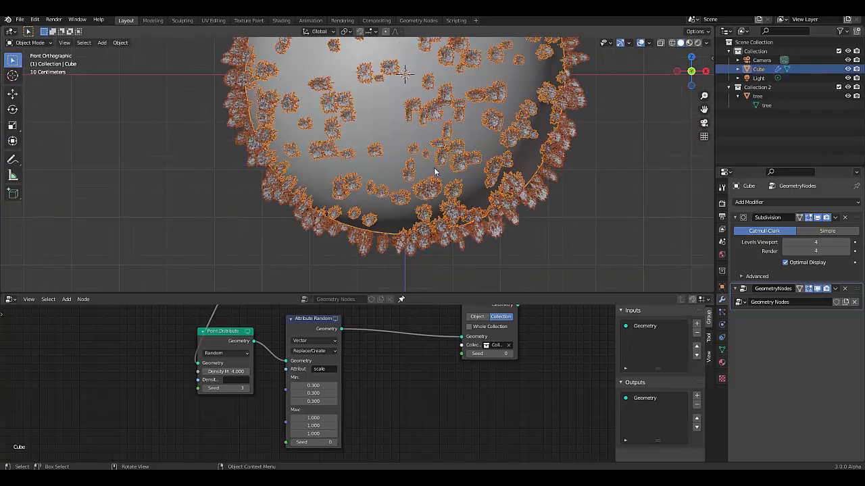
{"action": "left_click", "coordinate": [722, 362]}
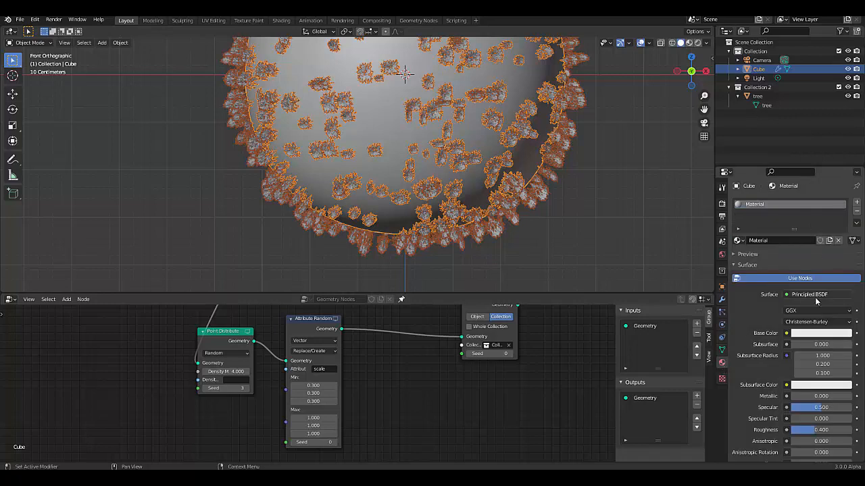
{"action": "left_click", "coordinate": [813, 334]}
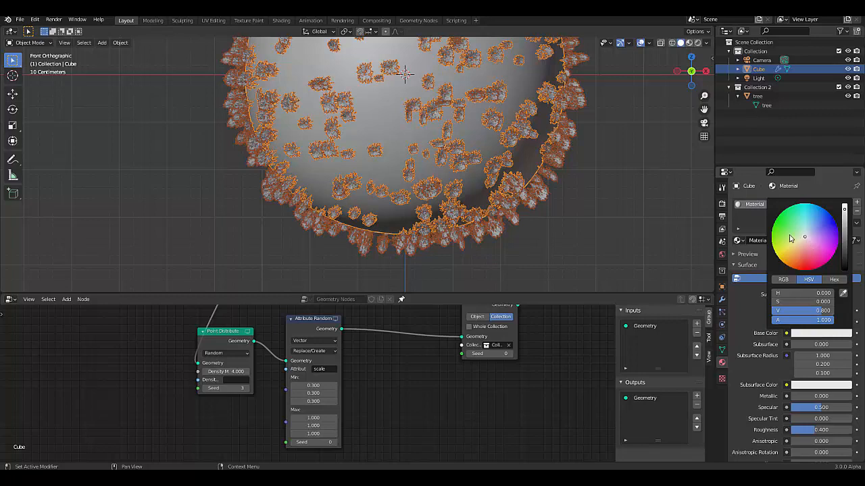
{"action": "left_click", "coordinate": [786, 260]}
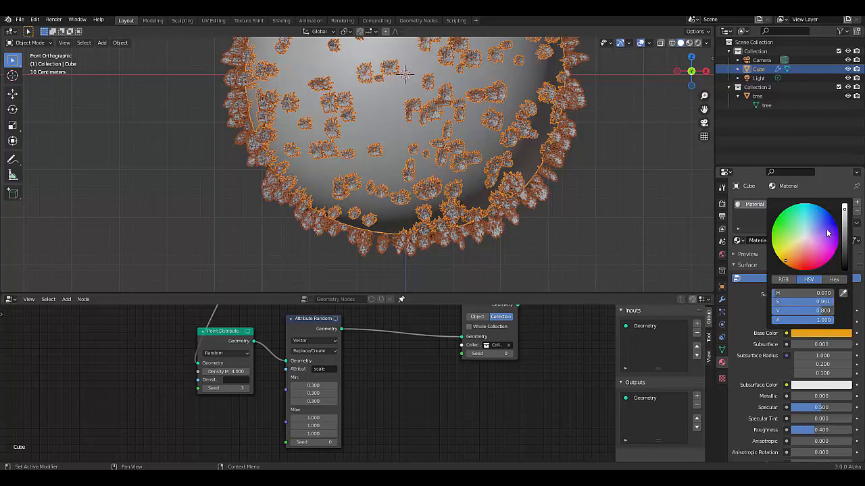
{"action": "left_click", "coordinate": [845, 234]}
{"action": "left_click_drag", "start_coordinate": [848, 233], "coordinate": [844, 228]}
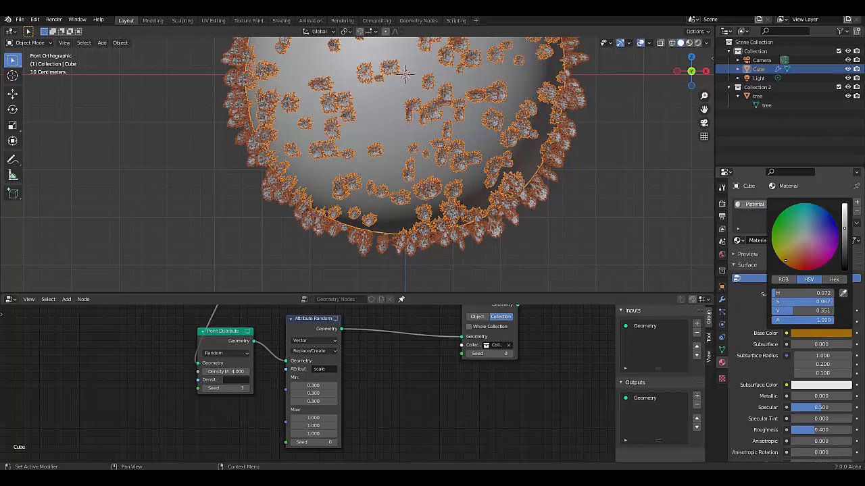
Switch the viewport to Material Preview shading and enable the Screencast Keys display.
{"action": "left_click", "coordinate": [689, 43]}
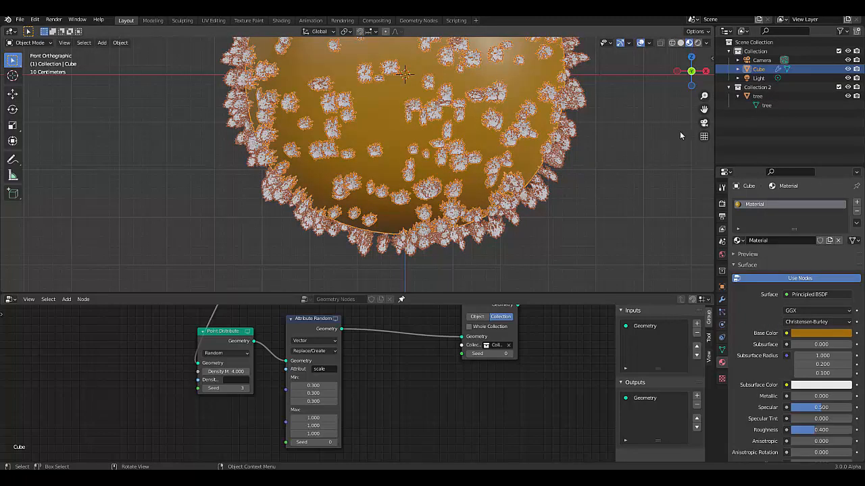
{"action": "key", "text": "n"}
{"action": "left_click", "coordinate": [627, 54]}
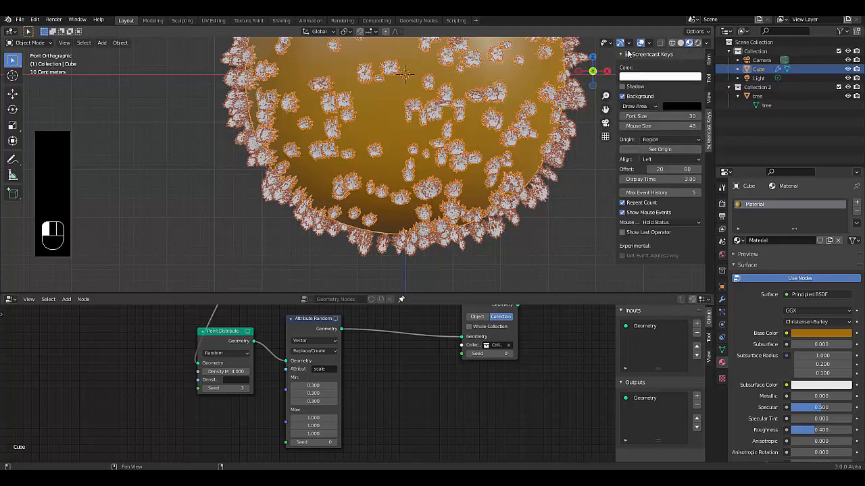
{"action": "key", "text": "n"}
{"action": "scroll", "coordinate": [535, 234], "scroll_direction": "down", "scroll_amount": 5}
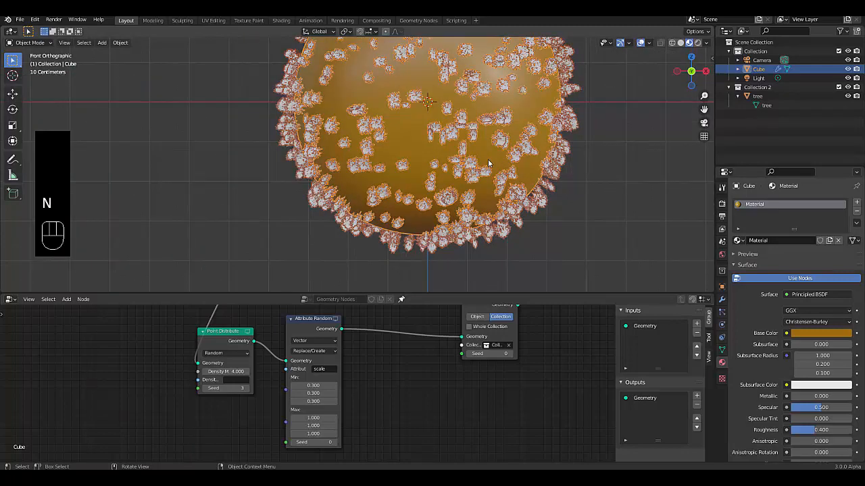
{"action": "scroll", "coordinate": [464, 212], "scroll_direction": "up", "scroll_amount": 1}
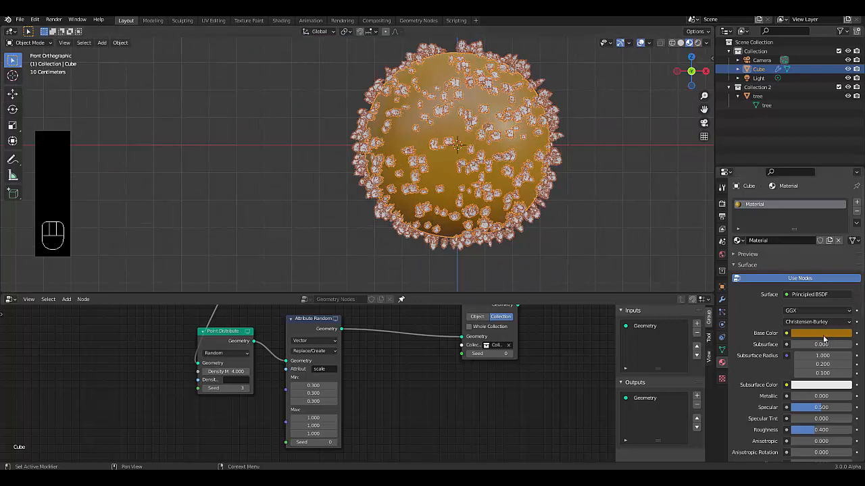
Change the geometry node area to the Shader Editor and bring the Principled BSDF and Material Output nodes into view.
{"action": "left_click", "coordinate": [9, 299]}
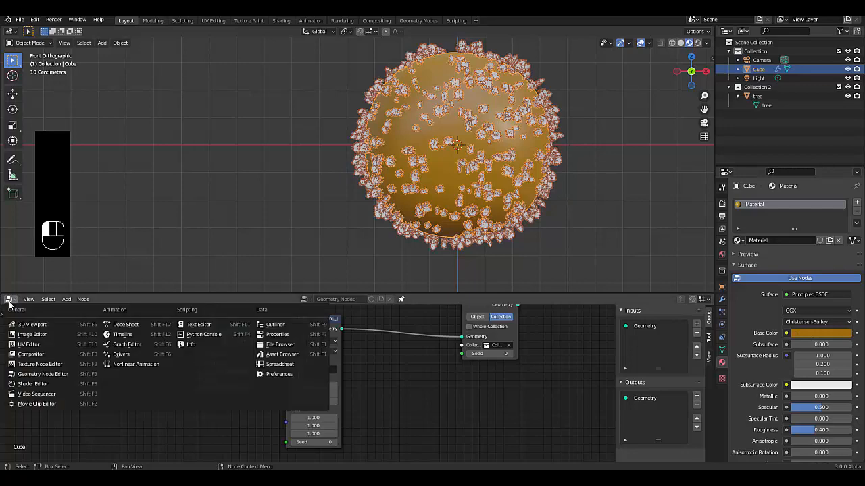
{"action": "left_click", "coordinate": [33, 385]}
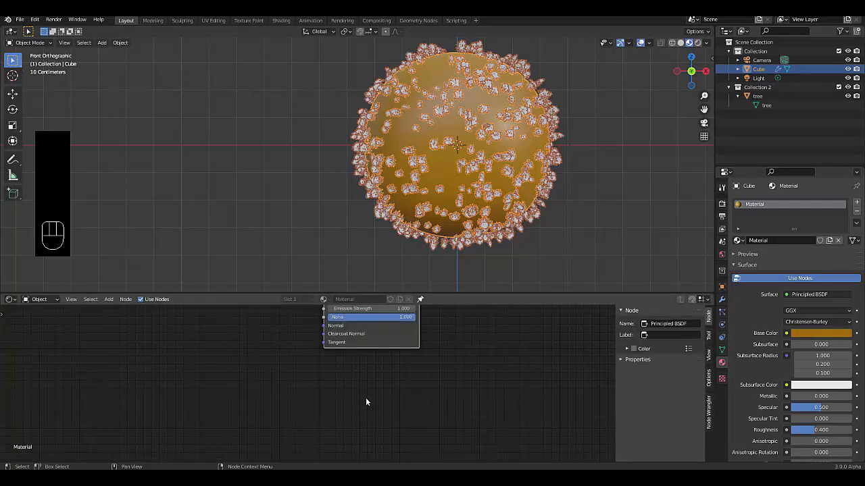
{"action": "scroll", "coordinate": [365, 397], "scroll_direction": "down", "scroll_amount": 2}
{"action": "scroll", "coordinate": [383, 406], "scroll_direction": "down", "scroll_amount": 5}
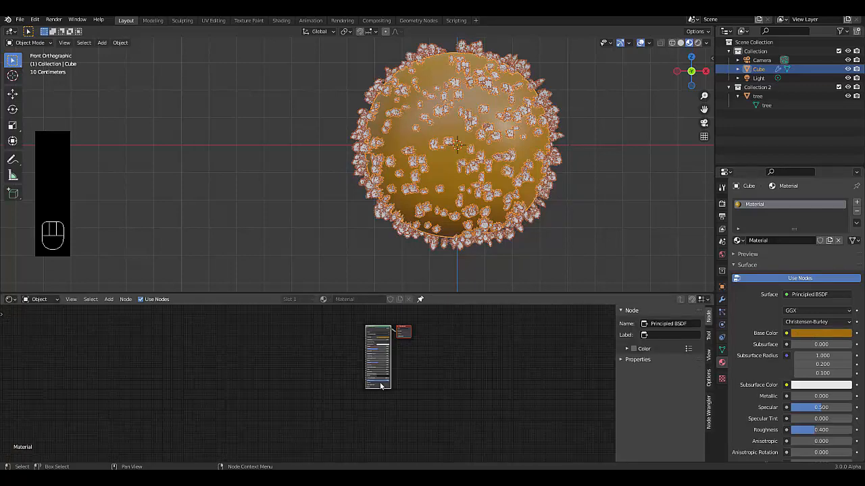
{"action": "scroll", "coordinate": [371, 362], "scroll_direction": "up", "scroll_amount": 6}
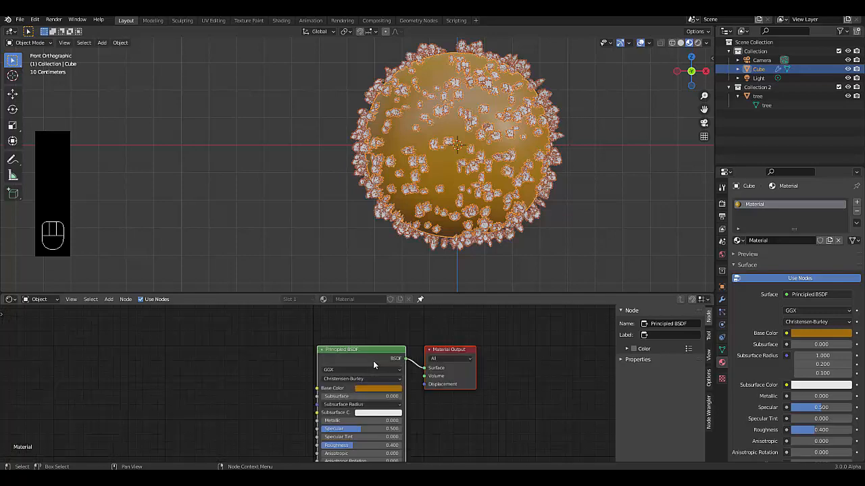
{"action": "middle_click_drag", "start_coordinate": [297, 352], "coordinate": [243, 355]}
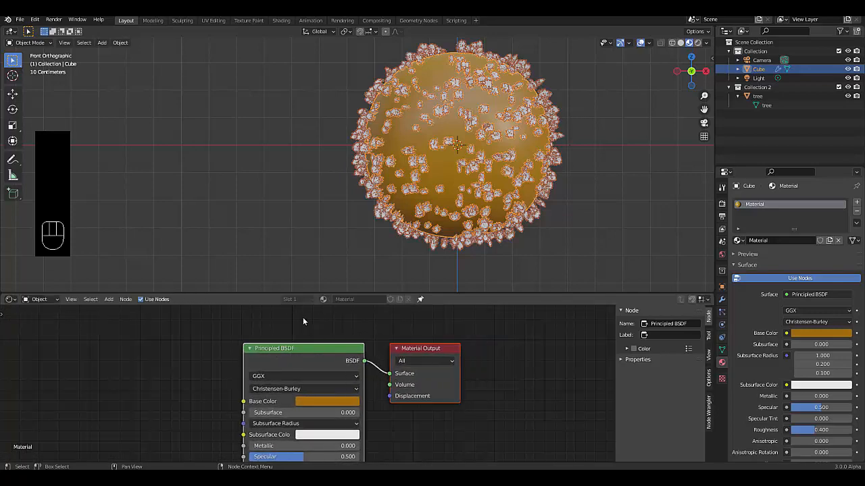
Insert a Mix Shader node into the link between the Principled BSDF and the Material Output.
{"action": "left_click_drag", "start_coordinate": [442, 351], "coordinate": [528, 340]}
{"action": "key", "text": "shift+a"}
{"action": "mouse_move", "coordinate": [408, 407]}
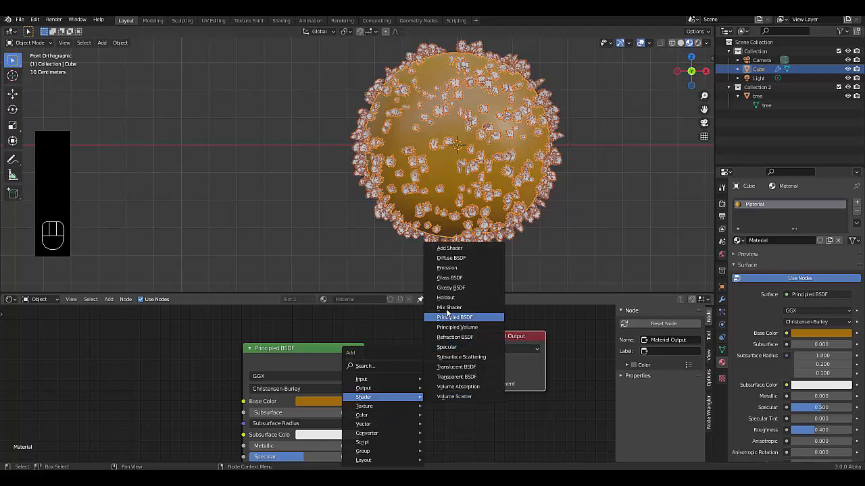
{"action": "left_click", "coordinate": [450, 308]}
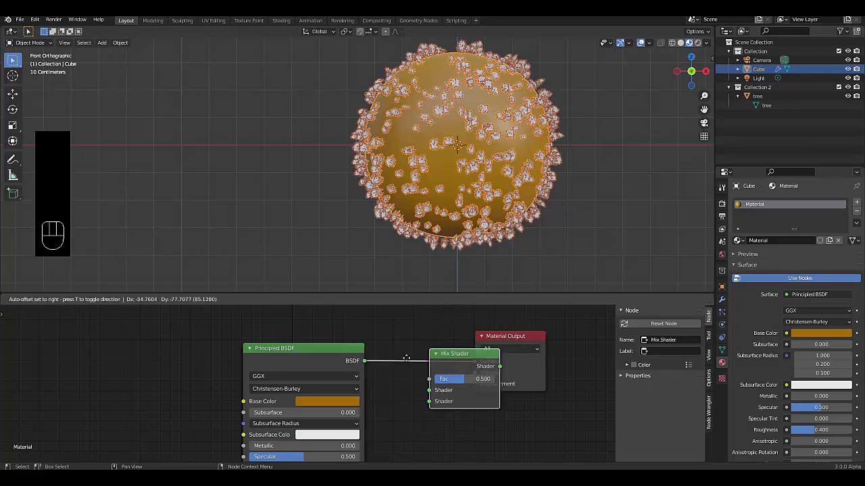
{"action": "left_click", "coordinate": [403, 358]}
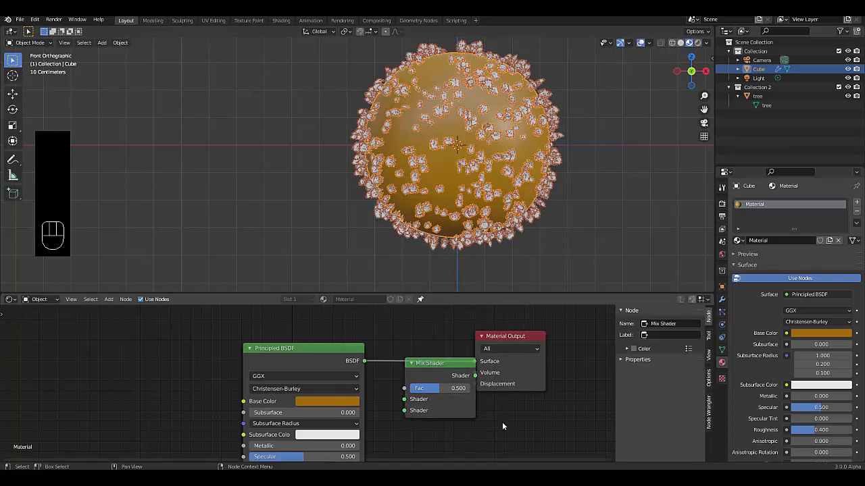
{"action": "left_click", "coordinate": [422, 356]}
{"action": "left_click_drag", "start_coordinate": [423, 356], "coordinate": [417, 355]}
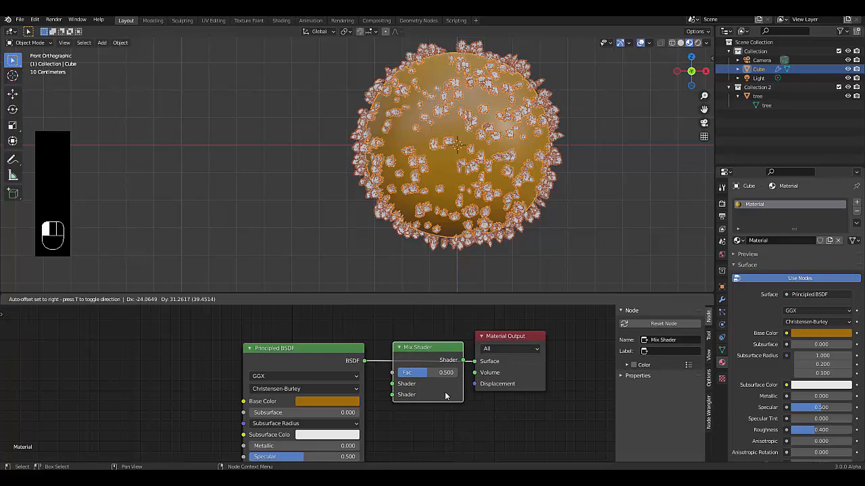
{"action": "left_click_drag", "start_coordinate": [445, 396], "coordinate": [446, 397]}
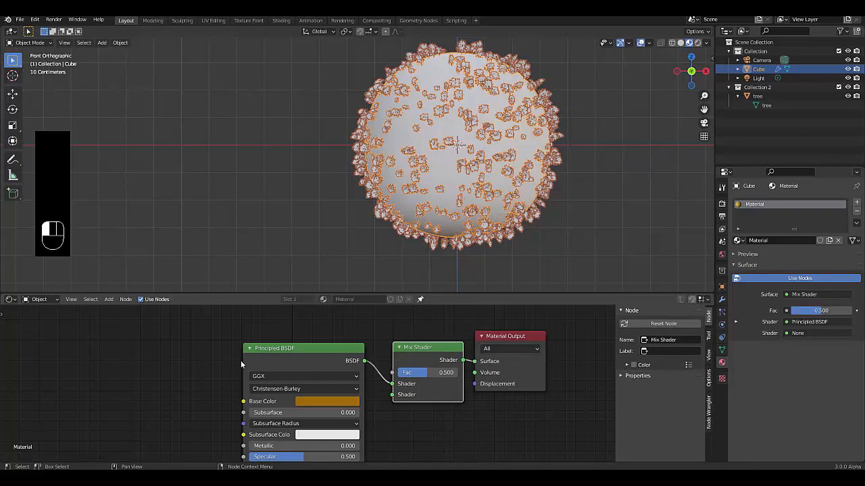
Add an Emission shader node beside the Principled BSDF and connect its output to the Mix Shader's second Shader input.
{"action": "key", "text": "shift+a"}
{"action": "mouse_move", "coordinate": [168, 369]}
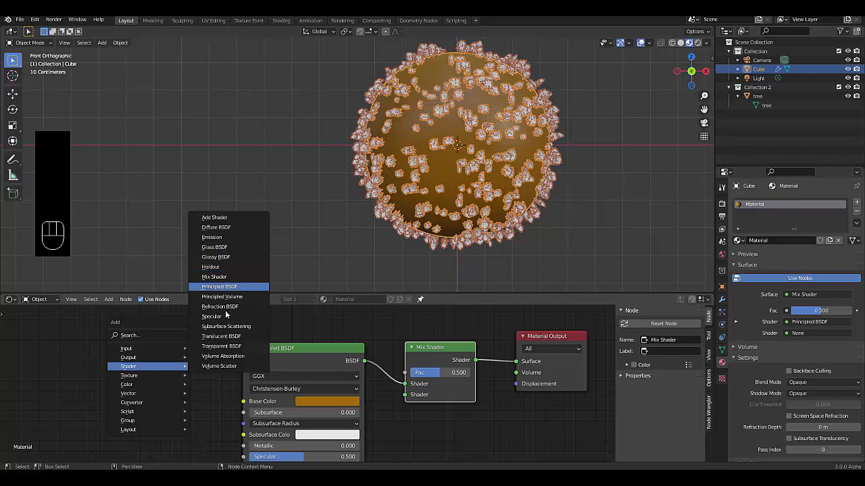
{"action": "left_click", "coordinate": [213, 238]}
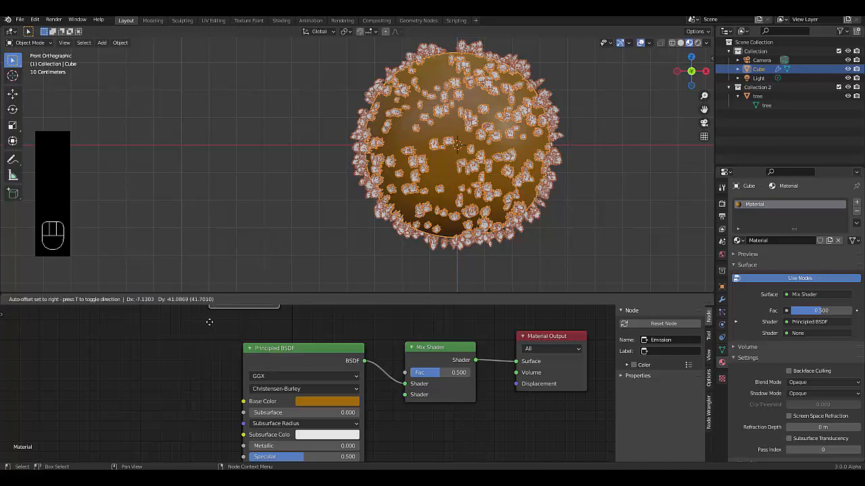
{"action": "left_click", "coordinate": [164, 375]}
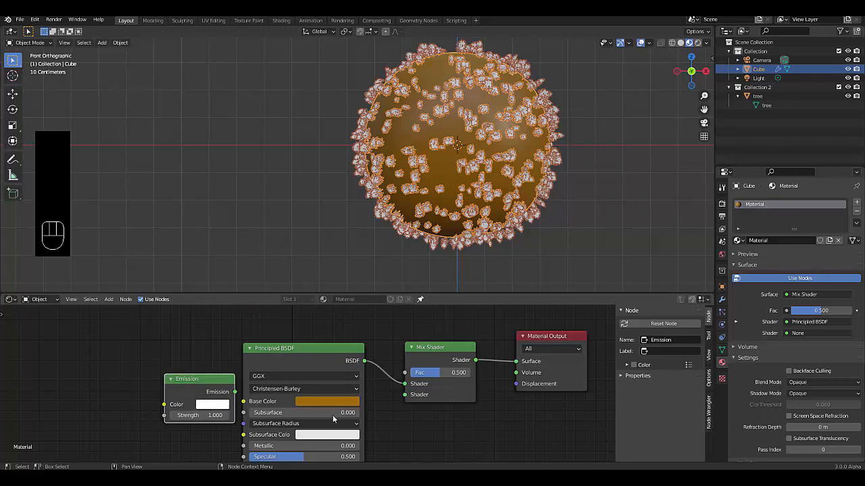
{"action": "left_click_drag", "start_coordinate": [235, 392], "coordinate": [403, 397]}
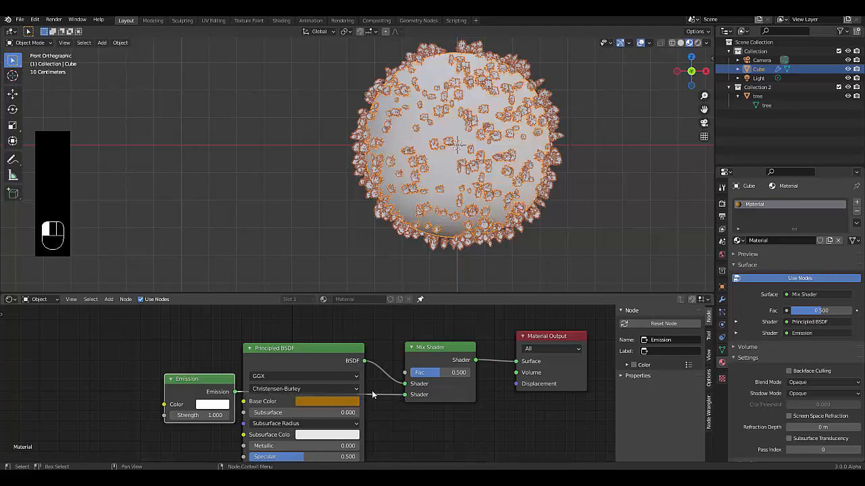
Set the Emission node's Color to green with hue 0.272, saturation 0.986 and value 0.225.
{"action": "left_click", "coordinate": [214, 405]}
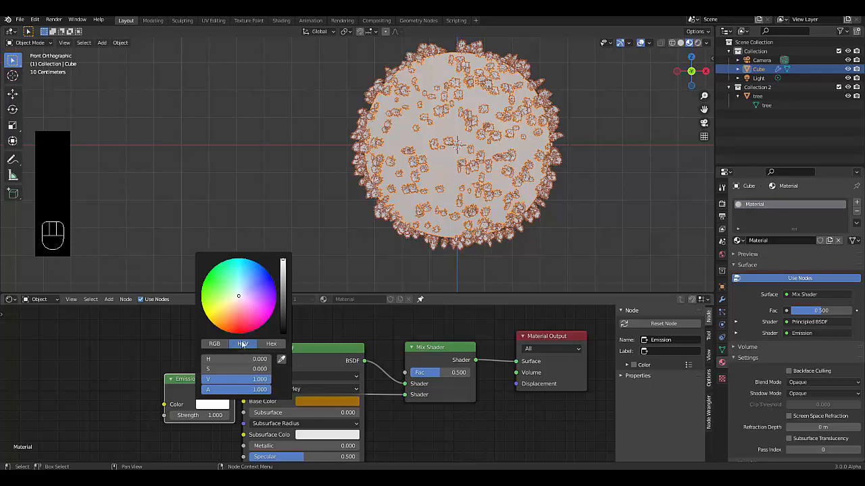
{"action": "left_click", "coordinate": [204, 300]}
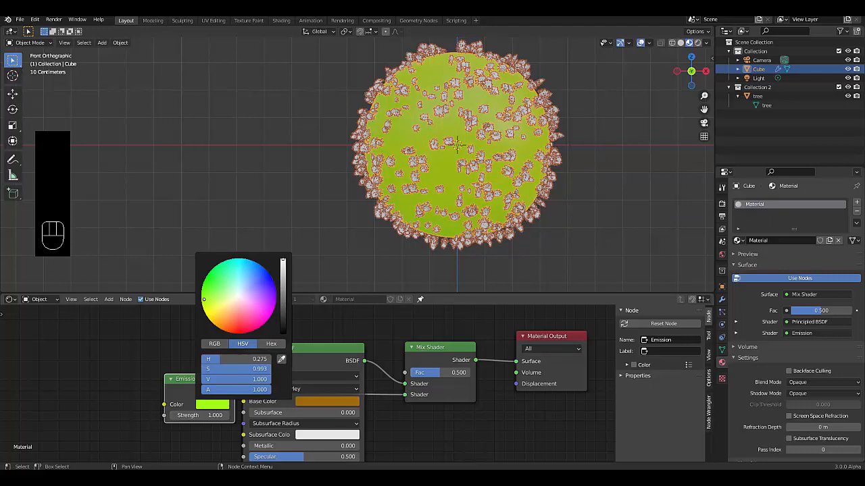
{"action": "scroll", "coordinate": [204, 300], "scroll_direction": "down", "scroll_amount": 10}
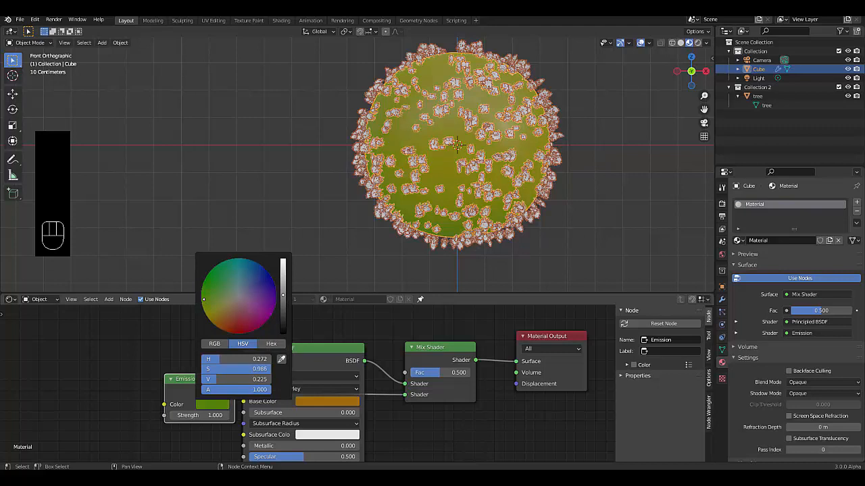
Set the Emission node's Strength to 5 and darken its green Color.
{"action": "left_click", "coordinate": [207, 414]}
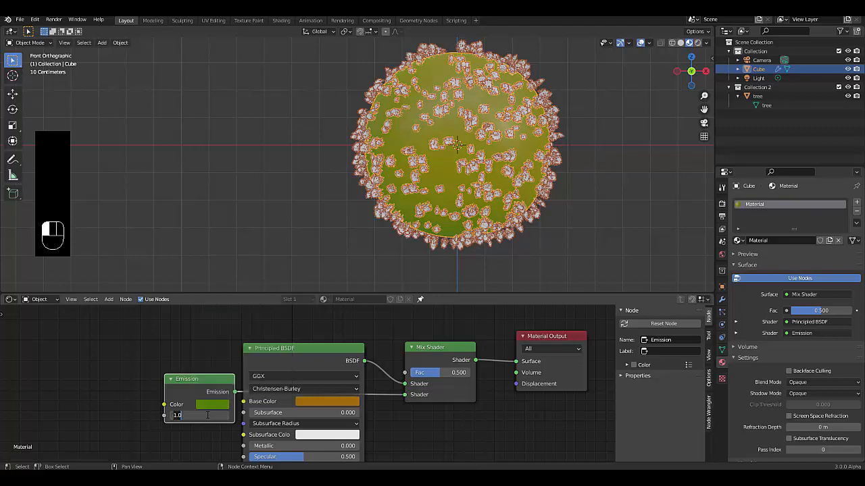
{"action": "type", "text": "5"}
{"action": "key", "text": "Return"}
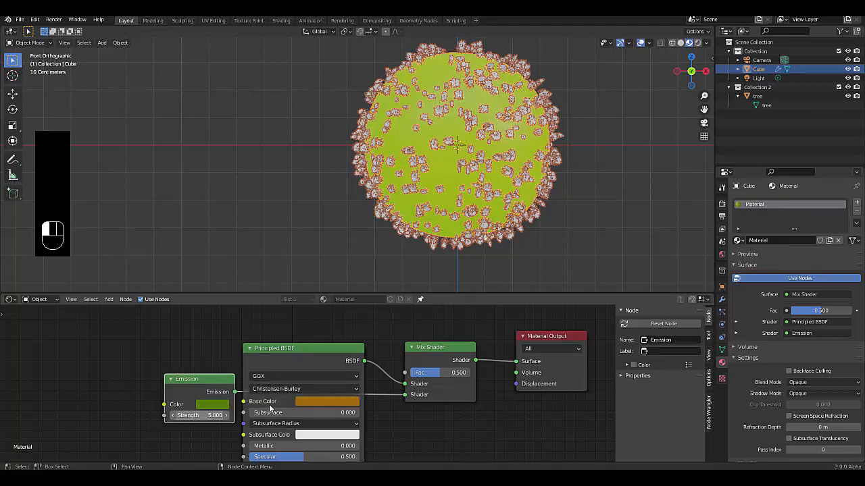
{"action": "left_click", "coordinate": [212, 404]}
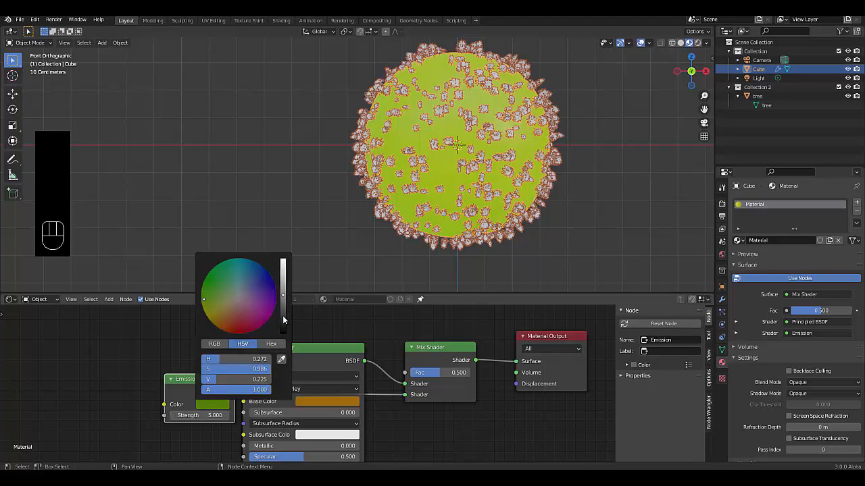
{"action": "left_click", "coordinate": [284, 316]}
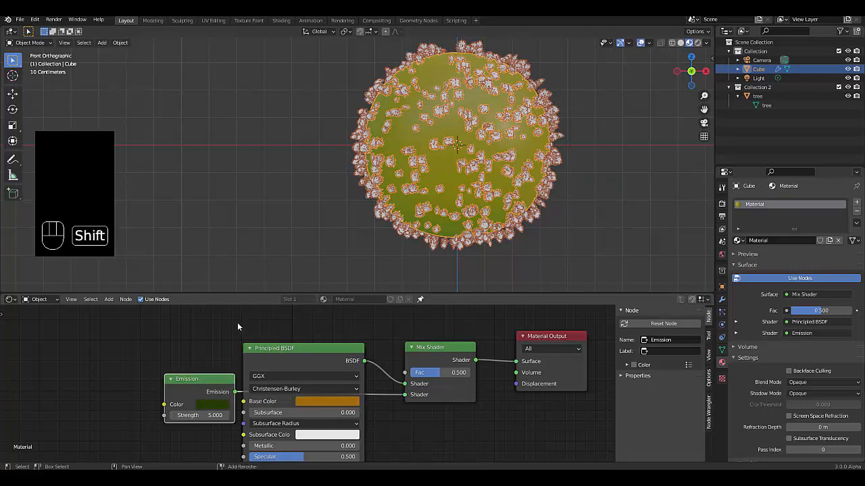
Add a Transparent BSDF node and place it above the Emission node.
{"action": "key", "text": "shift+a"}
{"action": "mouse_move", "coordinate": [237, 327]}
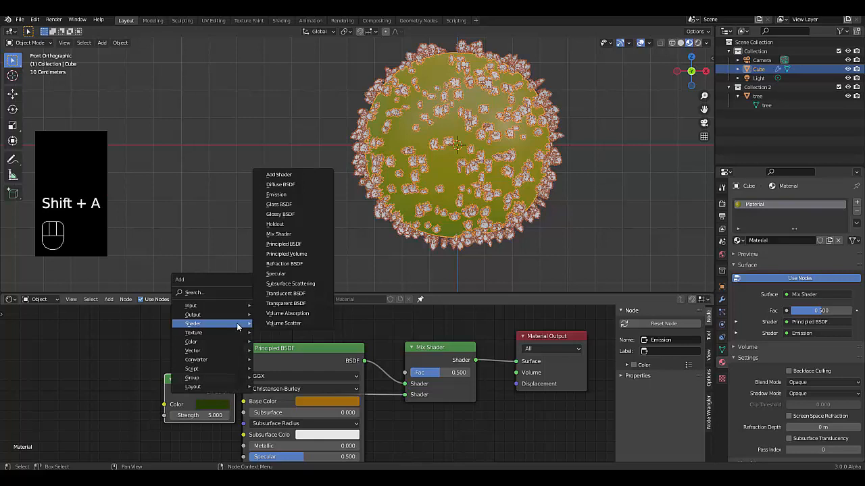
{"action": "left_click", "coordinate": [284, 303]}
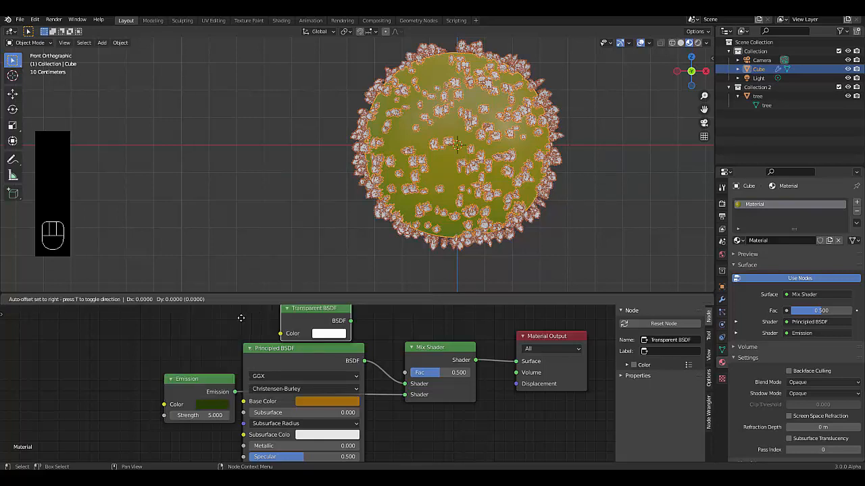
{"action": "left_click", "coordinate": [161, 334]}
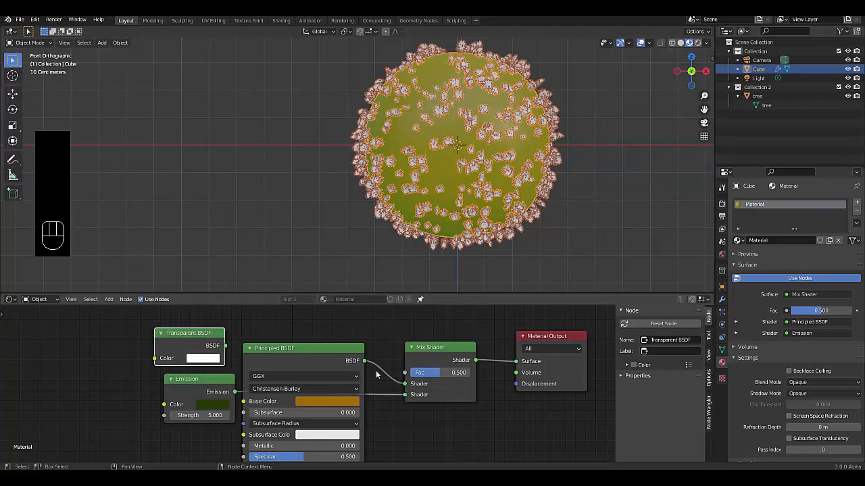
Delete the Principled BSDF and connect the Transparent BSDF to the Mix Shader's second Shader input, with Emission feeding the first.
{"action": "left_click", "coordinate": [317, 353]}
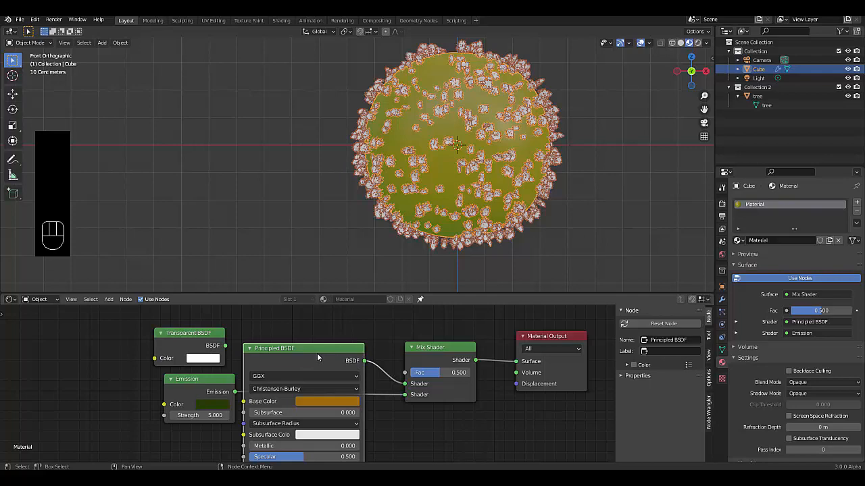
{"action": "key", "text": "x"}
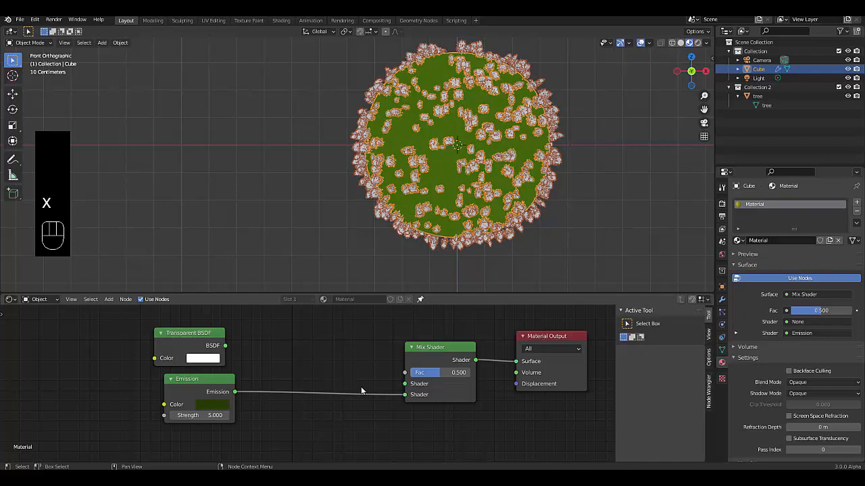
{"action": "left_click_drag", "start_coordinate": [224, 345], "coordinate": [406, 397]}
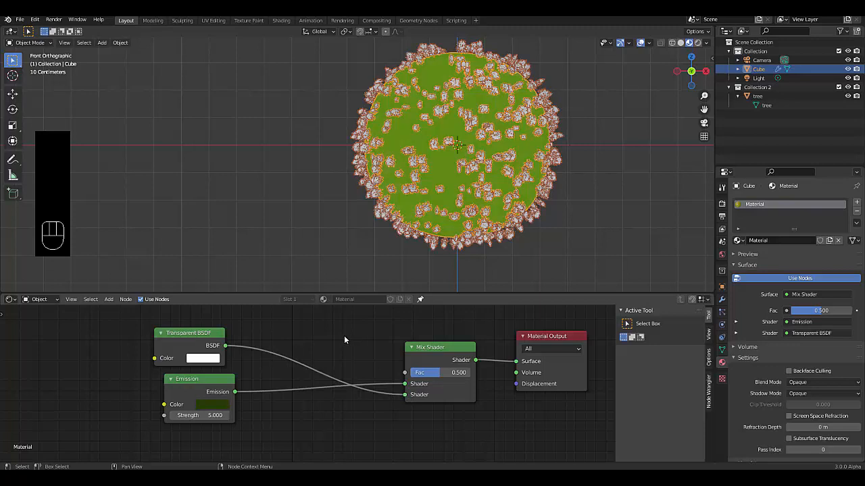
{"action": "key", "text": "shift+a"}
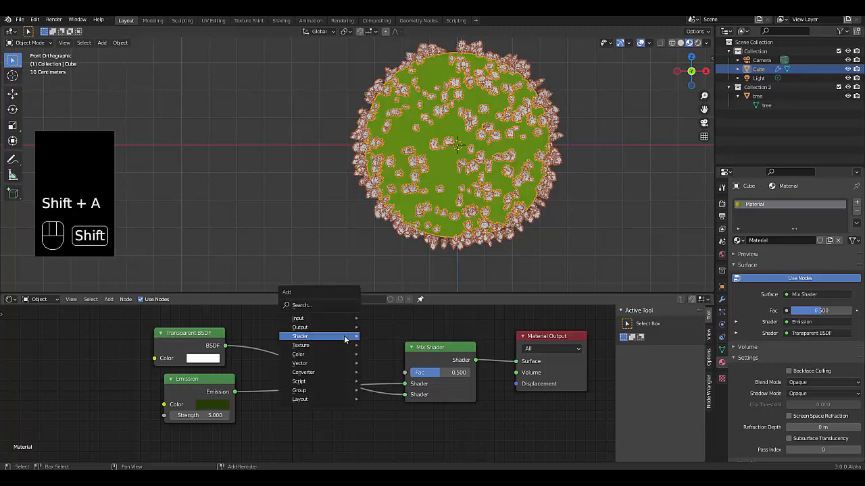
{"action": "left_click", "coordinate": [312, 306]}
{"action": "type", "text": "laye"}
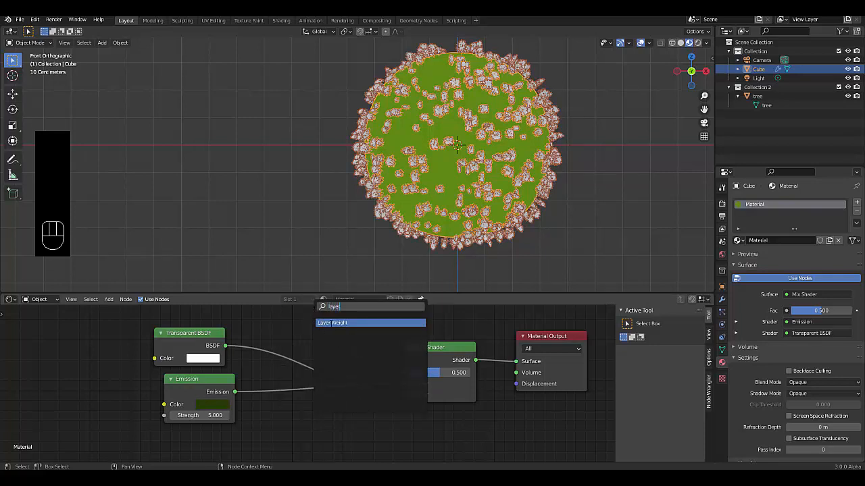
{"action": "left_click", "coordinate": [317, 322]}
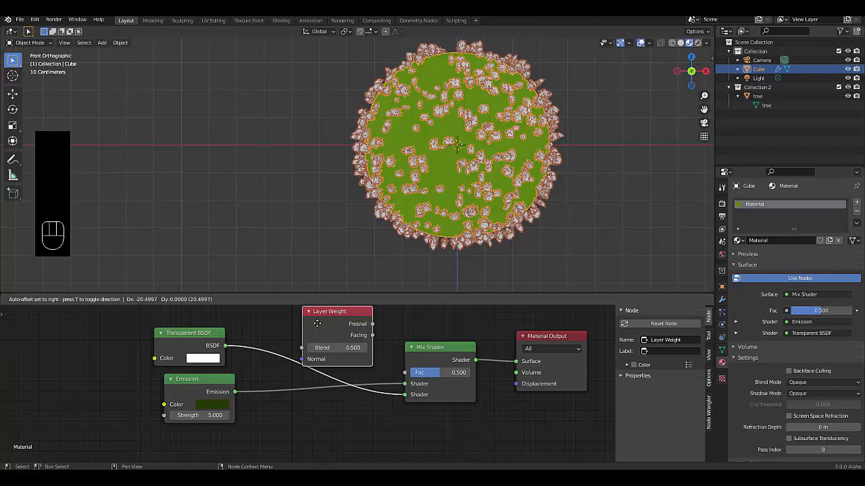
{"action": "left_click", "coordinate": [317, 323]}
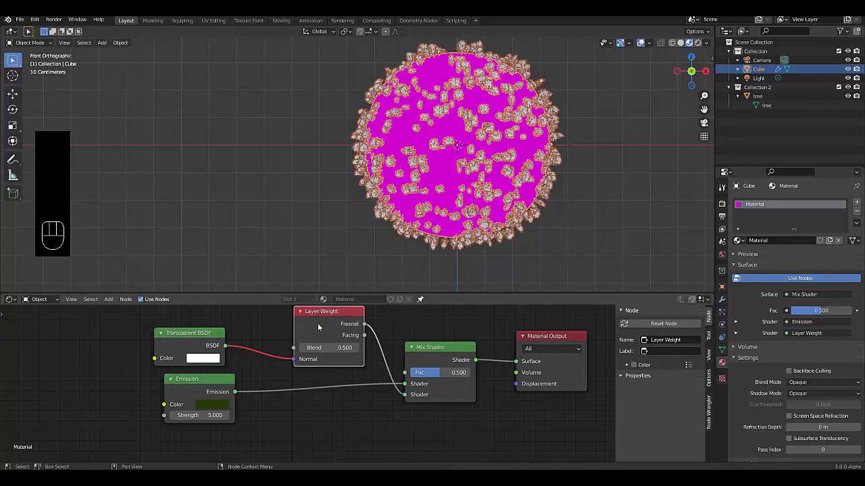
{"action": "key", "text": "ctrl+x"}
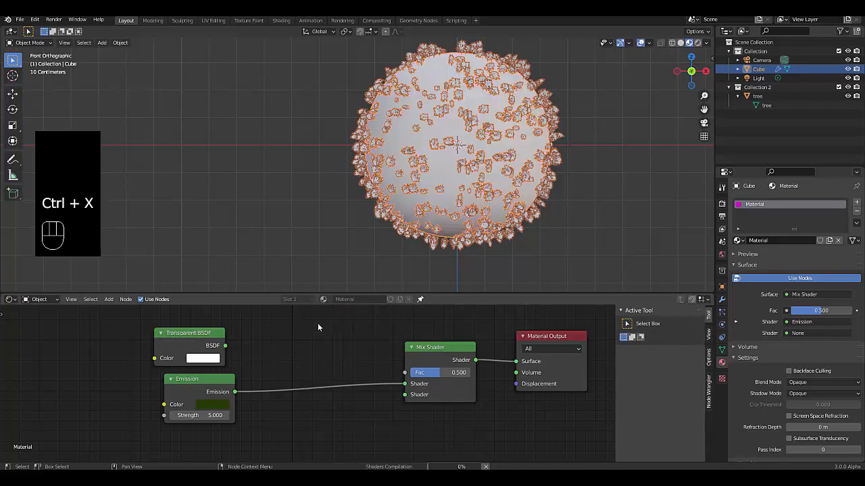
{"action": "left_click_drag", "start_coordinate": [226, 348], "coordinate": [399, 397]}
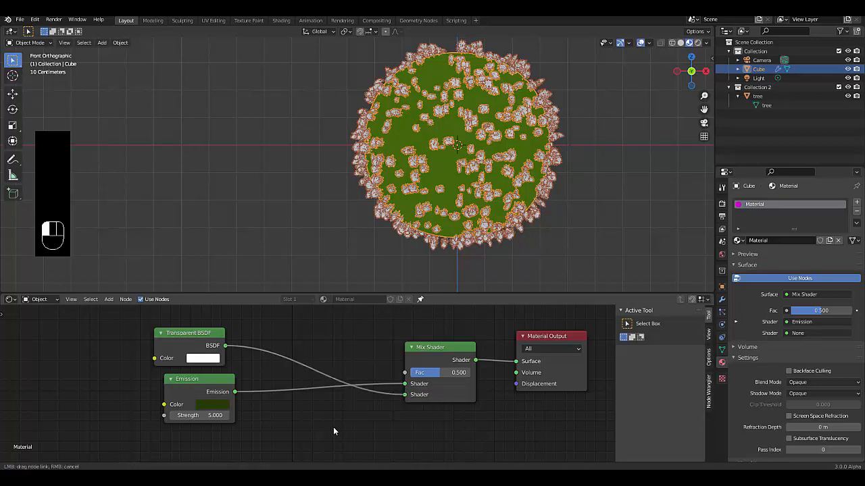
Add a Layer Weight node above the Transparent BSDF and connect its Facing output to the Mix Shader's Fac input.
{"action": "scroll", "coordinate": [338, 432], "scroll_direction": "down", "scroll_amount": 3}
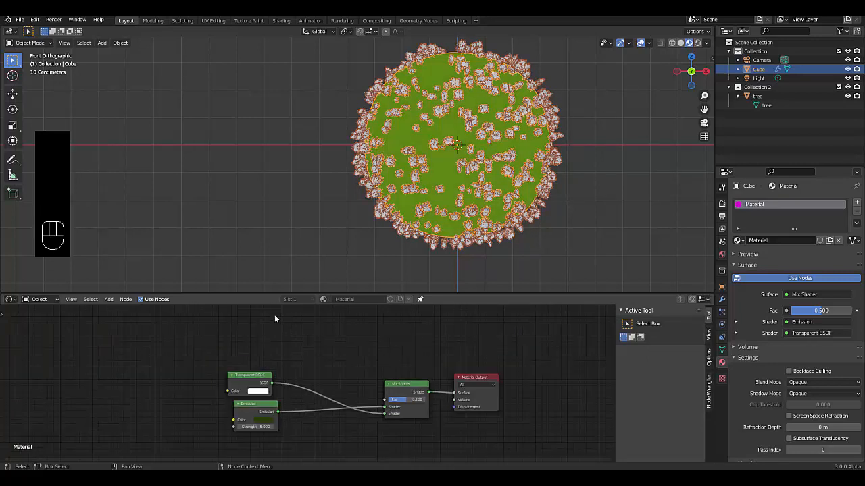
{"action": "key", "text": "shift+a"}
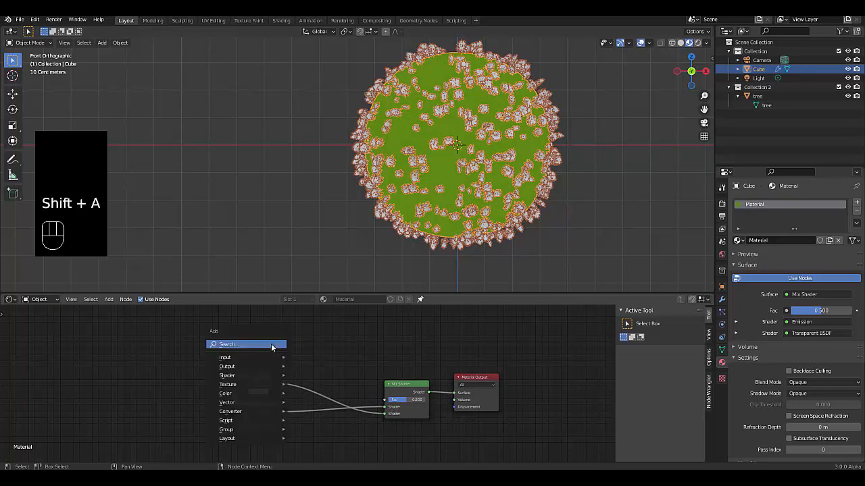
{"action": "type", "text": "layer"}
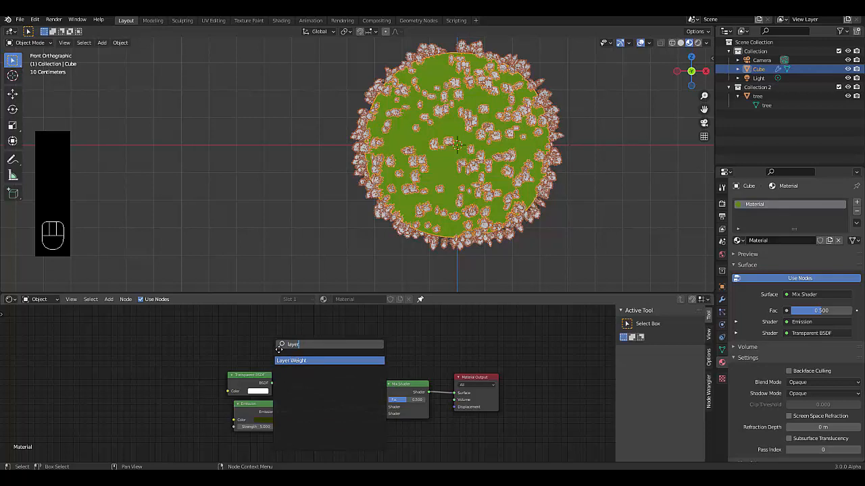
{"action": "key", "text": "Return"}
{"action": "left_click", "coordinate": [275, 336]}
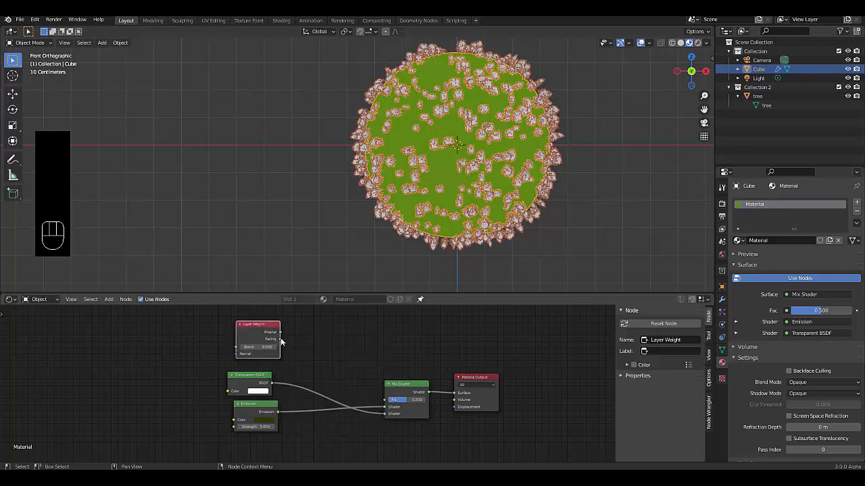
{"action": "left_click_drag", "start_coordinate": [280, 339], "coordinate": [385, 400]}
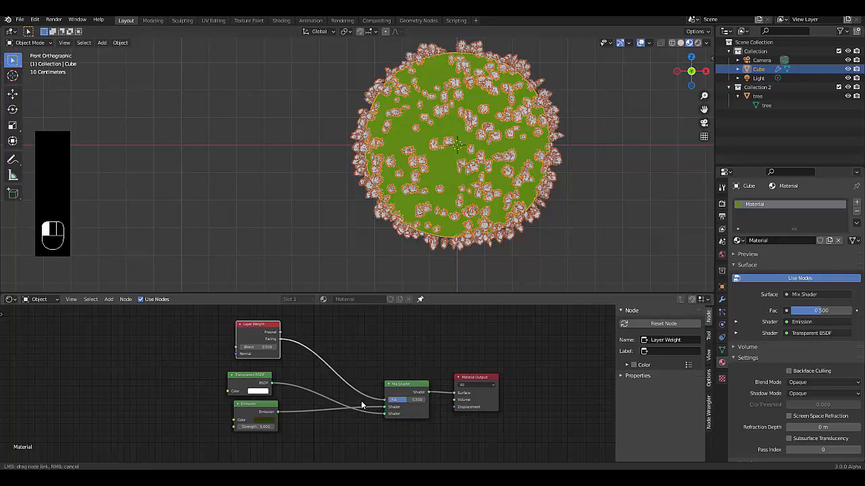
Set the Layer Weight node's Blend to 0.
{"action": "left_click", "coordinate": [267, 346]}
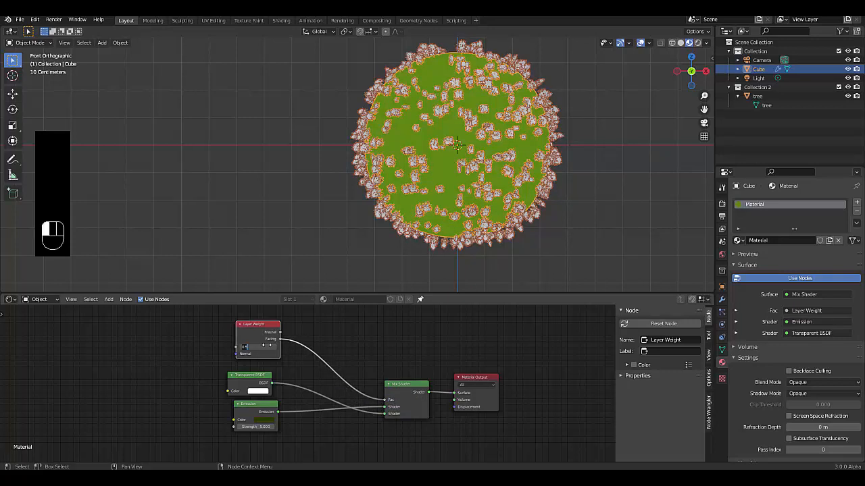
{"action": "type", "text": "0"}
{"action": "key", "text": "Return"}
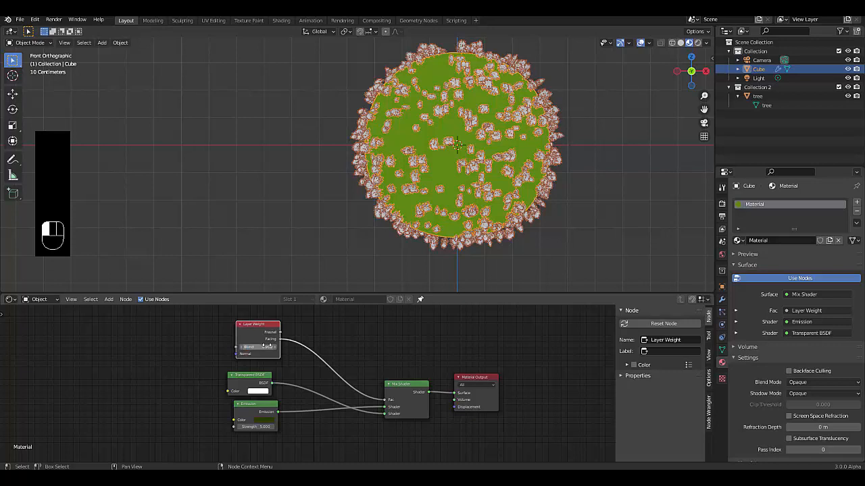
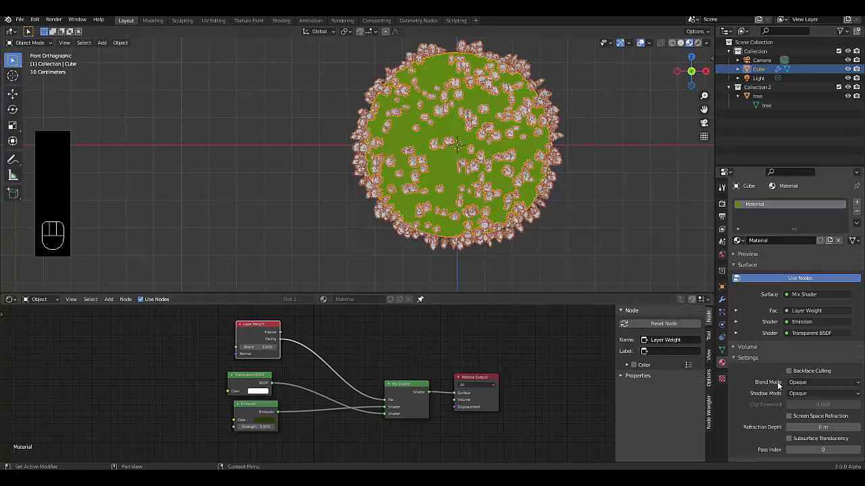
Set the sphere material's Blend Mode to Alpha Blend and check the transparency from another angle.
{"action": "scroll", "coordinate": [777, 385], "scroll_direction": "down", "scroll_amount": 2}
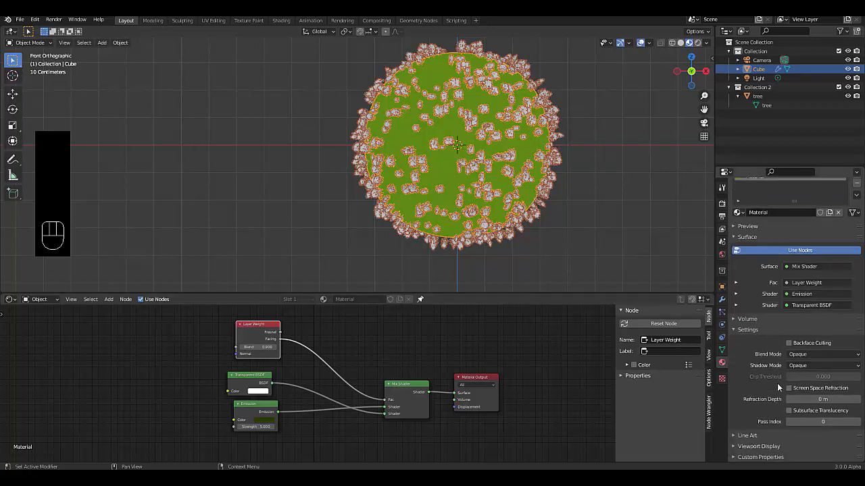
{"action": "left_click", "coordinate": [795, 354]}
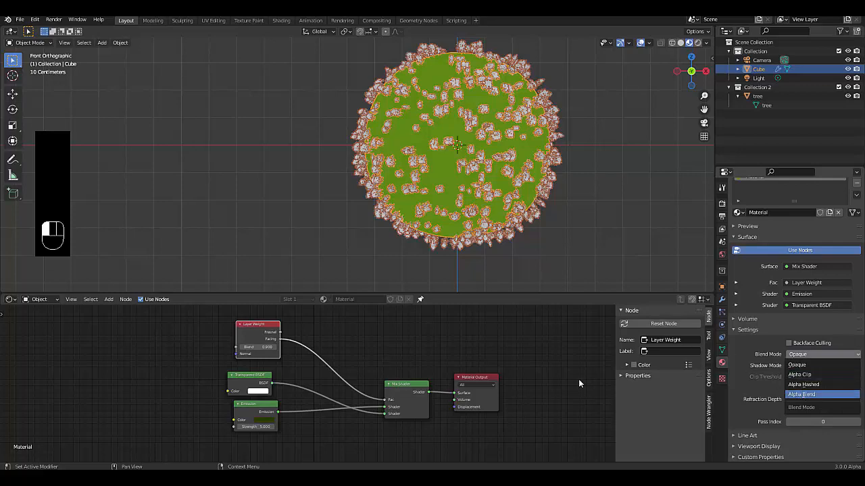
{"action": "key", "text": "Return"}
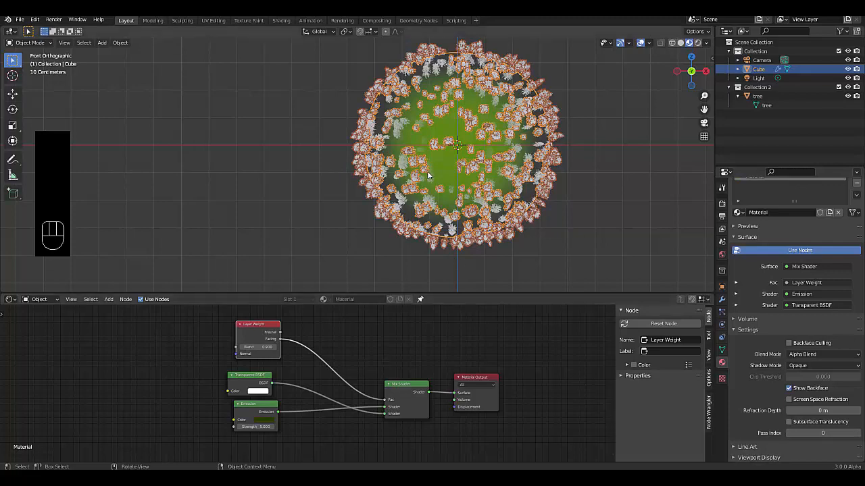
{"action": "mouse_move", "coordinate": [441, 174]}
{"action": "middle_mouse_down"}
{"action": "mouse_move", "coordinate": [491, 190]}
{"action": "mouse_move", "coordinate": [450, 175]}
{"action": "middle_mouse_up"}
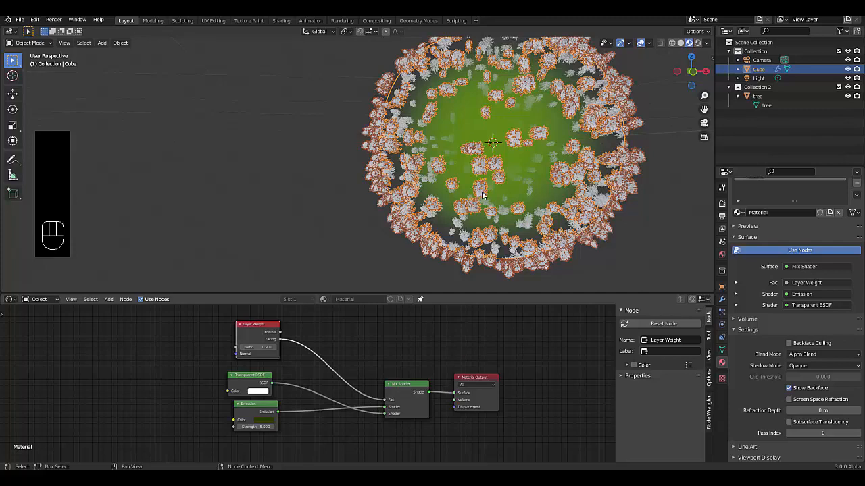
{"action": "scroll", "coordinate": [483, 194], "scroll_direction": "down", "scroll_amount": 5}
{"action": "scroll", "coordinate": [484, 199], "scroll_direction": "up", "scroll_amount": 3}
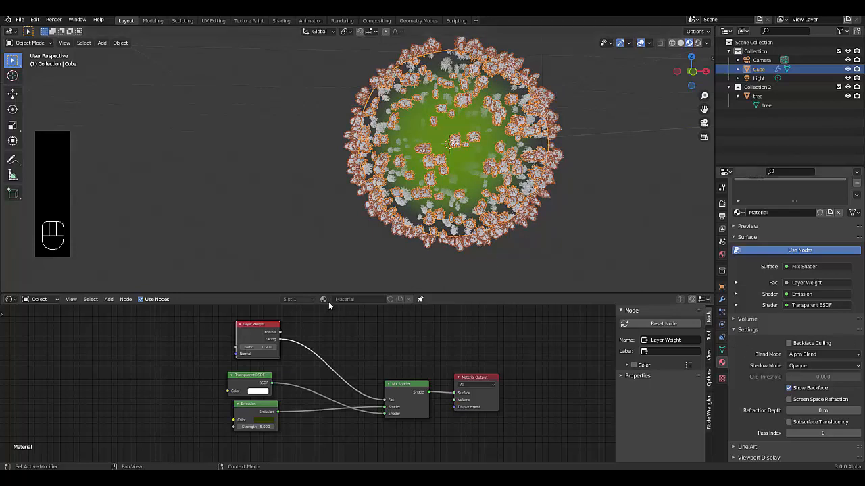
Create a new material for the tree object and set its Base Color to bright yellow-green.
{"action": "left_click", "coordinate": [758, 97]}
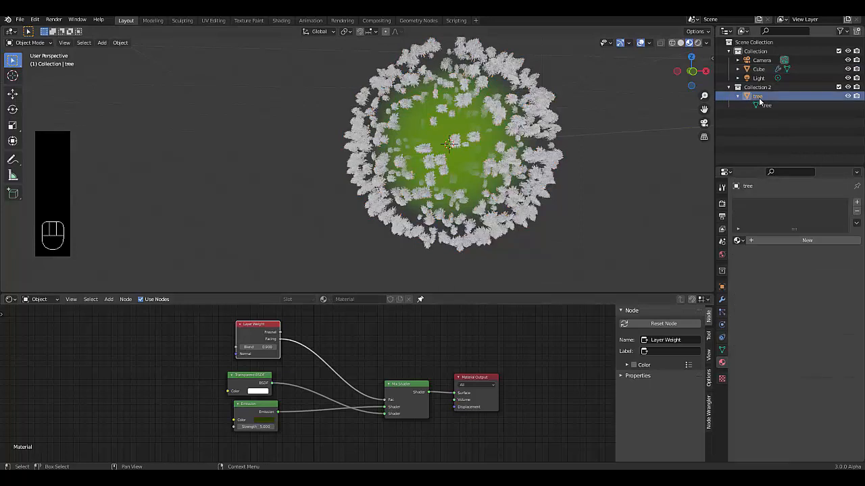
{"action": "left_click", "coordinate": [780, 241]}
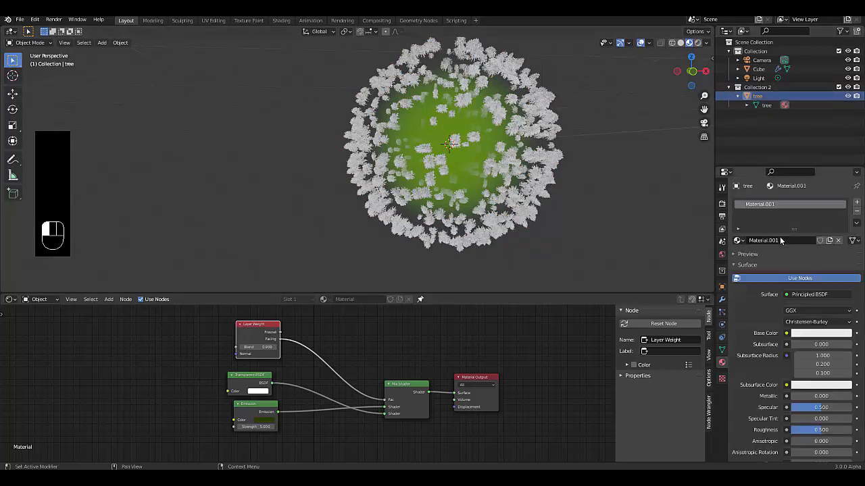
{"action": "left_click", "coordinate": [805, 335]}
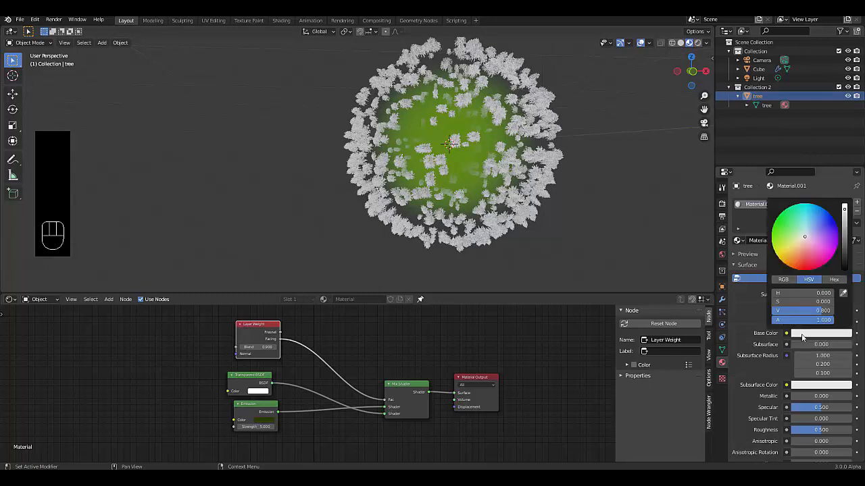
{"action": "left_click", "coordinate": [776, 243]}
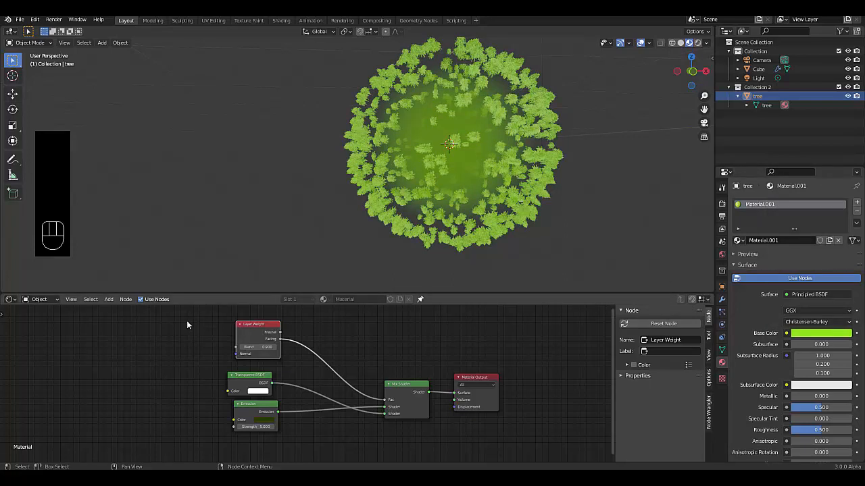
Rename the tree object's new material as trees.
{"action": "double_click", "coordinate": [769, 205]}
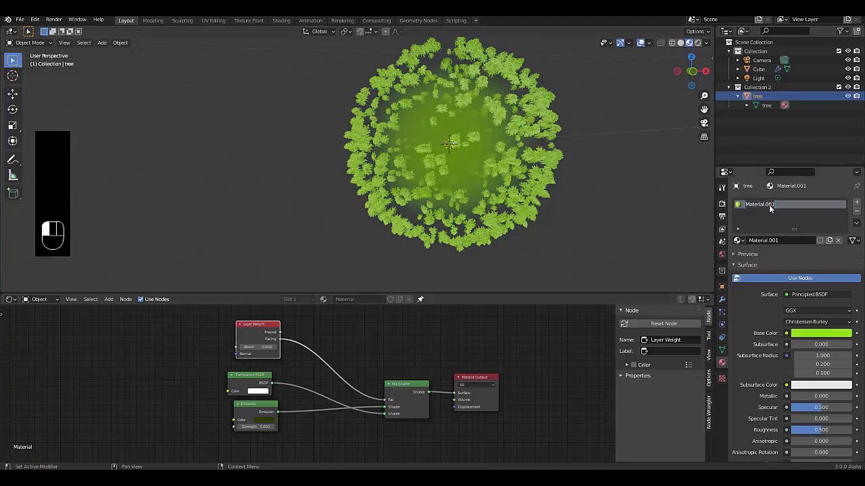
{"action": "type", "text": "trees"}
{"action": "key", "text": "Return"}
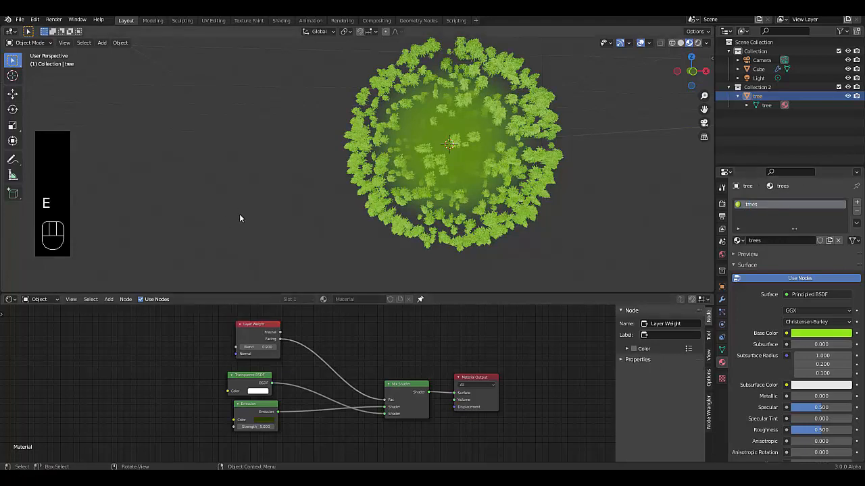
{"action": "left_click", "coordinate": [349, 232]}
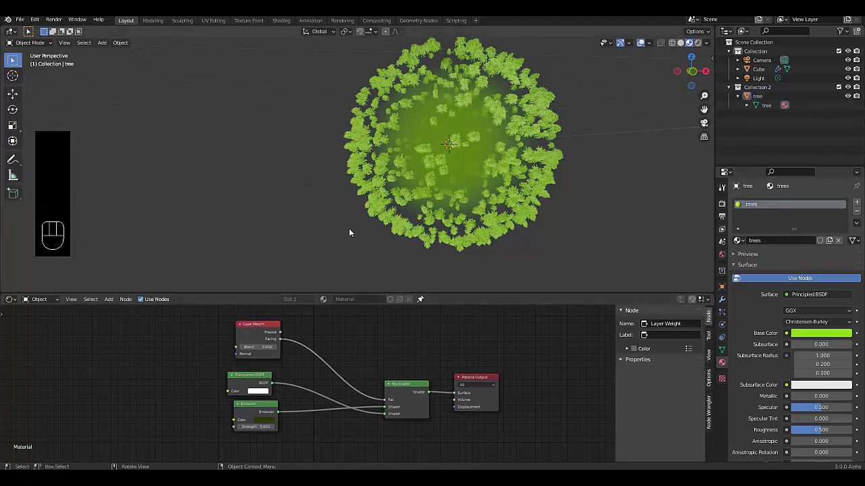
Select the tree object and unpin the sphere's Material so the Shader Editor shows the trees material.
{"action": "left_click", "coordinate": [758, 96]}
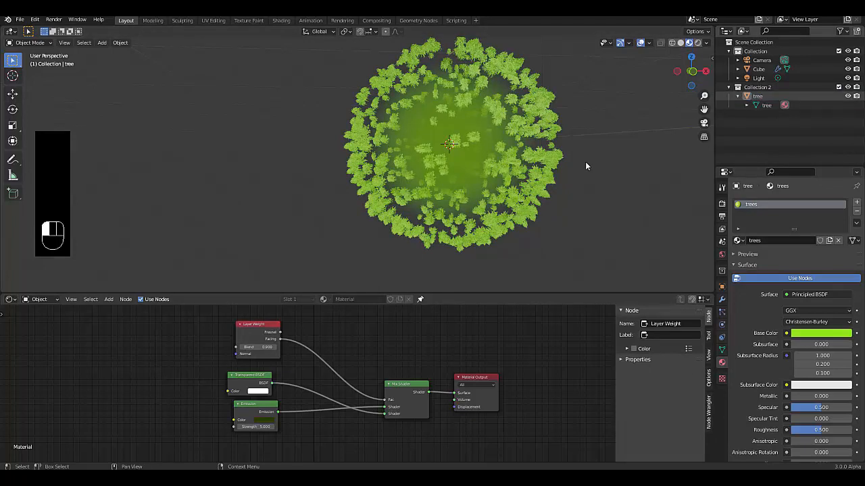
{"action": "left_click", "coordinate": [9, 300]}
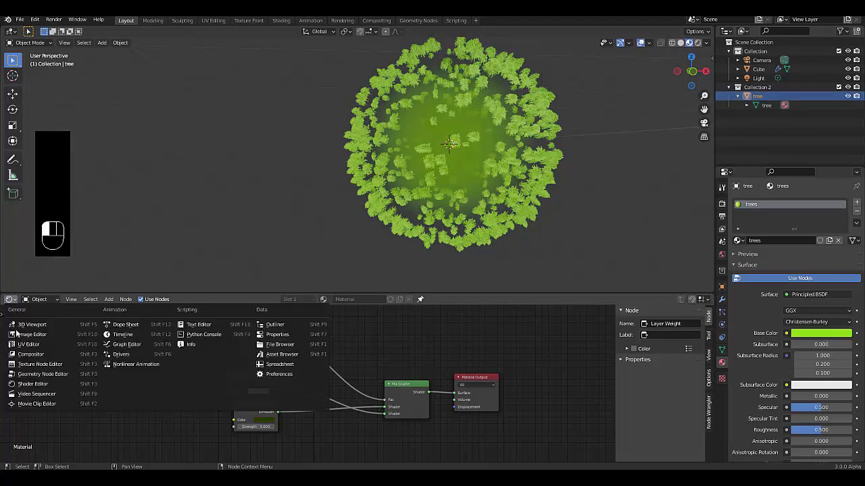
{"action": "left_click", "coordinate": [32, 384]}
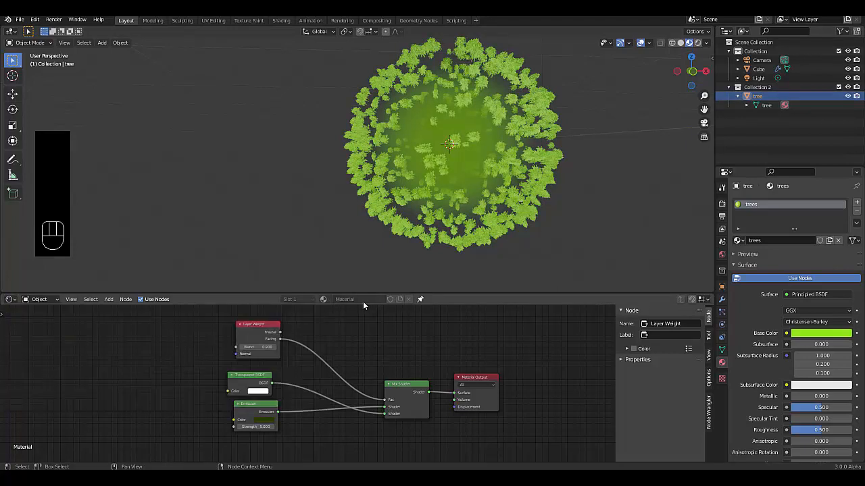
{"action": "left_click", "coordinate": [421, 298]}
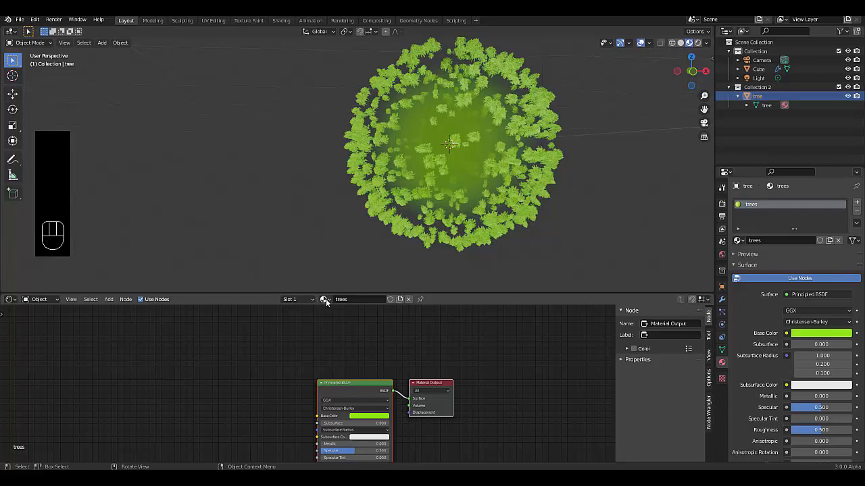
Replace the Principled BSDF in the trees material with a Mix Shader connected to the Material Output's Surface.
{"action": "scroll", "coordinate": [350, 366], "scroll_direction": "down", "scroll_amount": 3}
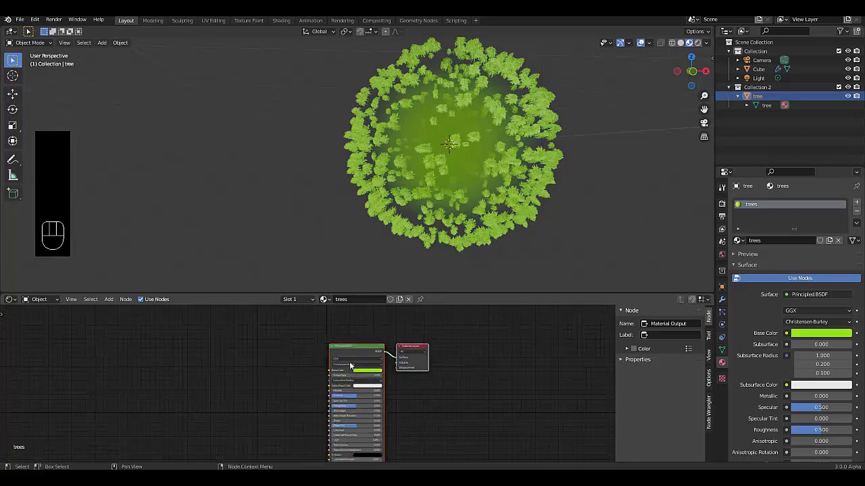
{"action": "scroll", "coordinate": [337, 345], "scroll_direction": "up", "scroll_amount": 5}
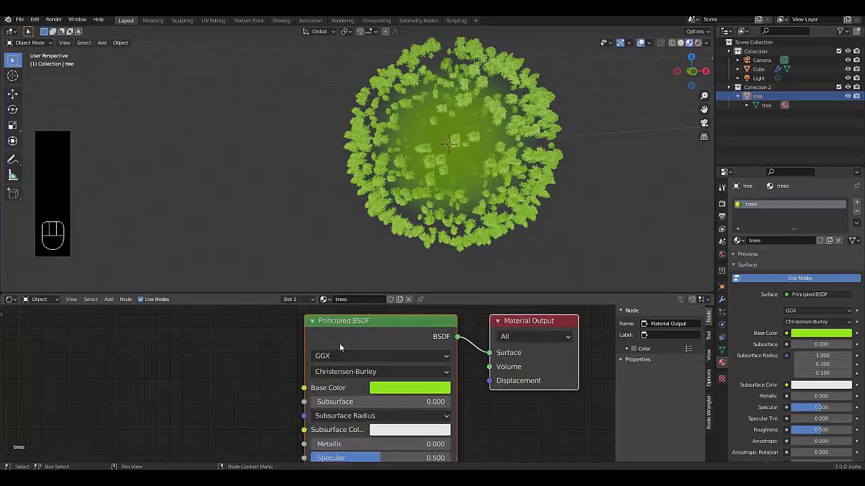
{"action": "left_click", "coordinate": [339, 343]}
{"action": "key", "text": "x"}
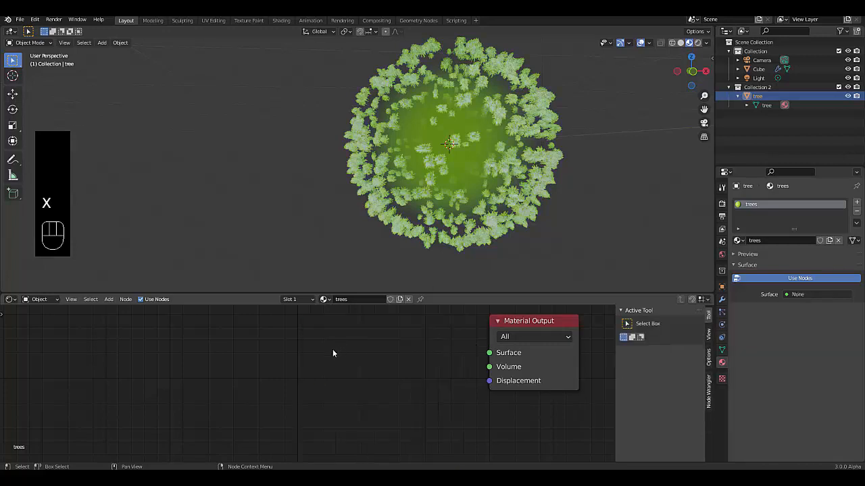
{"action": "key", "text": "shift+a"}
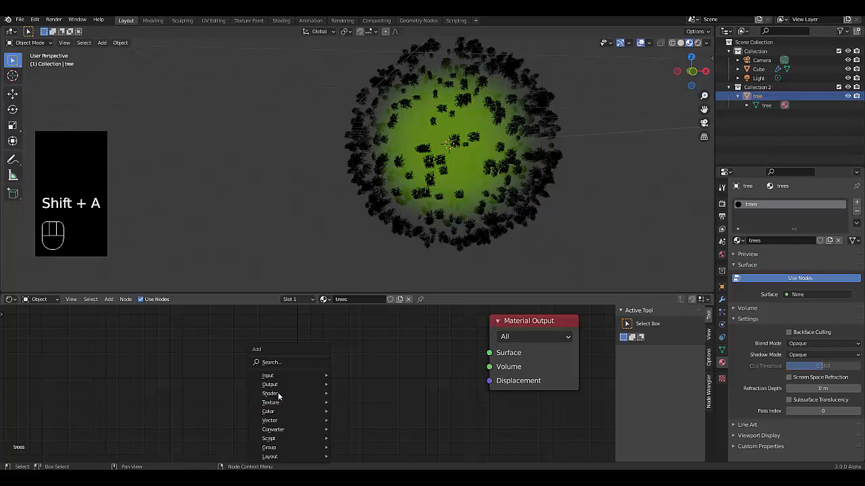
{"action": "mouse_move", "coordinate": [277, 397]}
{"action": "left_click", "coordinate": [372, 304]}
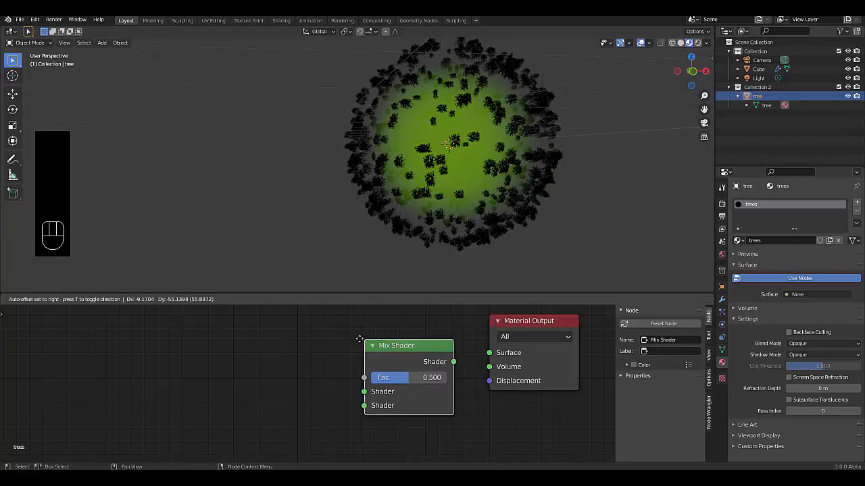
{"action": "left_click", "coordinate": [354, 338]}
{"action": "left_click_drag", "start_coordinate": [449, 361], "coordinate": [489, 352]}
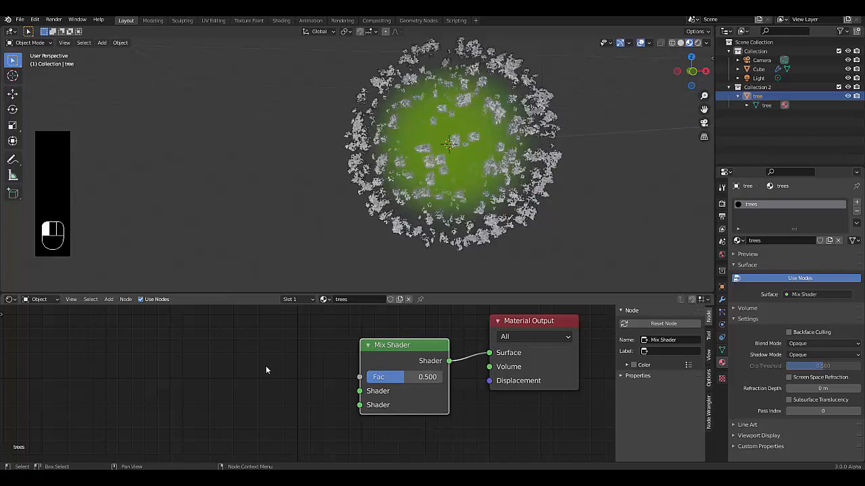
Add an Emission node and connect it to the Mix Shader's first Shader input.
{"action": "key", "text": "shift+a"}
{"action": "mouse_move", "coordinate": [241, 368]}
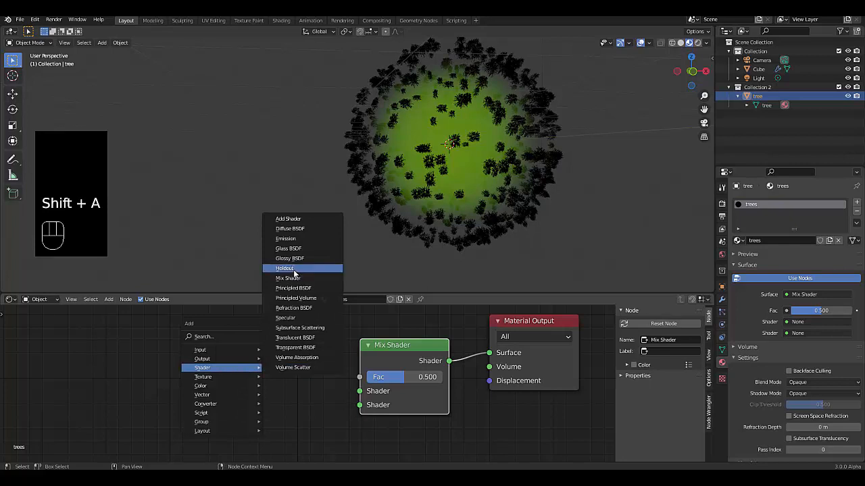
{"action": "left_click", "coordinate": [295, 239]}
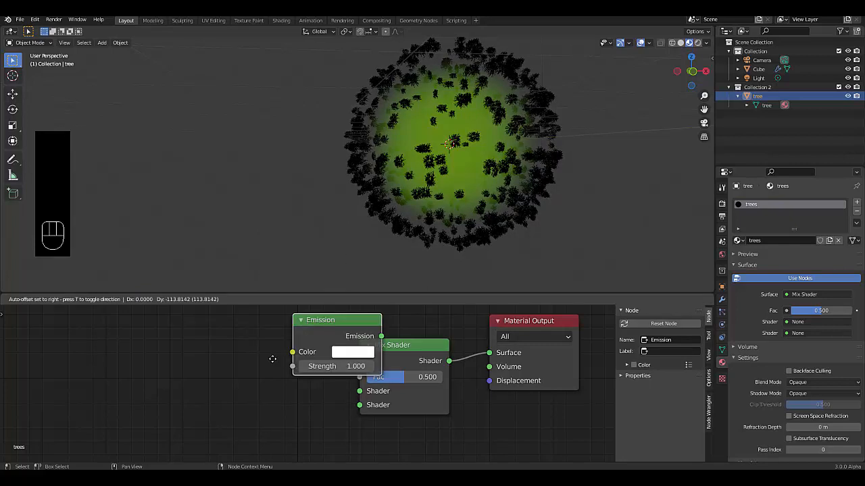
{"action": "left_click", "coordinate": [277, 358]}
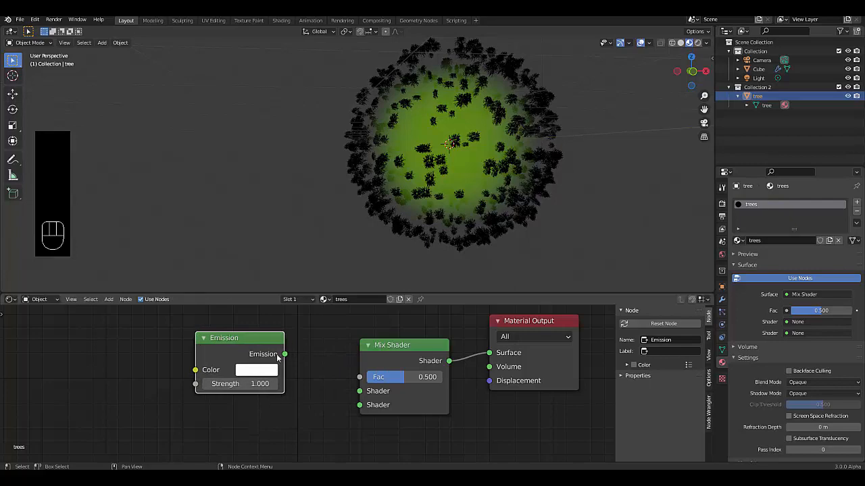
{"action": "left_click_drag", "start_coordinate": [284, 354], "coordinate": [349, 394]}
Add a Transparent BSDF node below Emission and connect it to the Mix Shader's second Shader input.
{"action": "key", "text": "shift+a"}
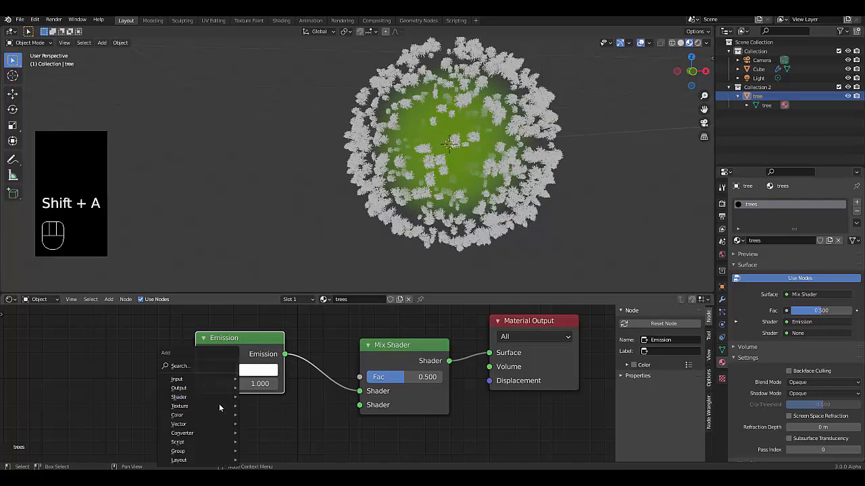
{"action": "mouse_move", "coordinate": [205, 396]}
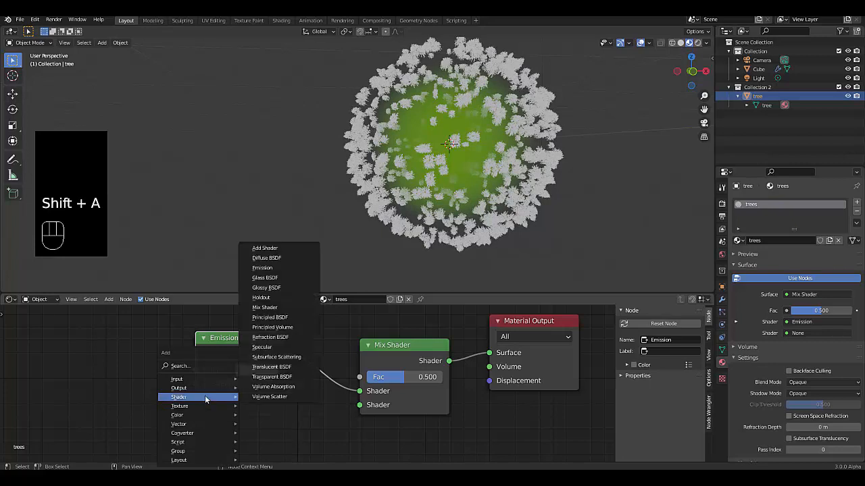
{"action": "left_click", "coordinate": [284, 376]}
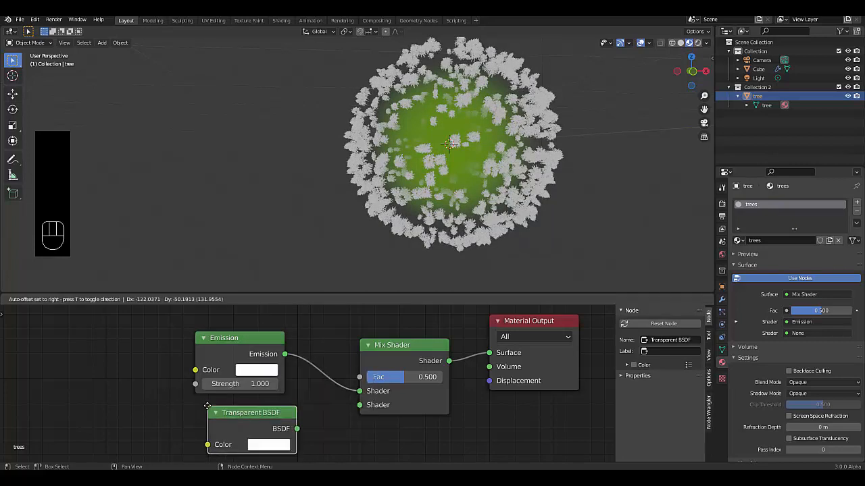
{"action": "left_click", "coordinate": [202, 407]}
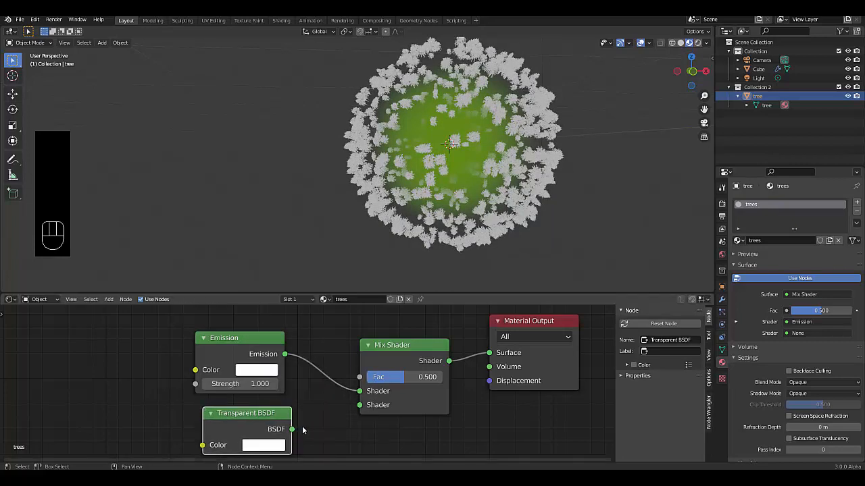
{"action": "left_click_drag", "start_coordinate": [293, 429], "coordinate": [360, 404]}
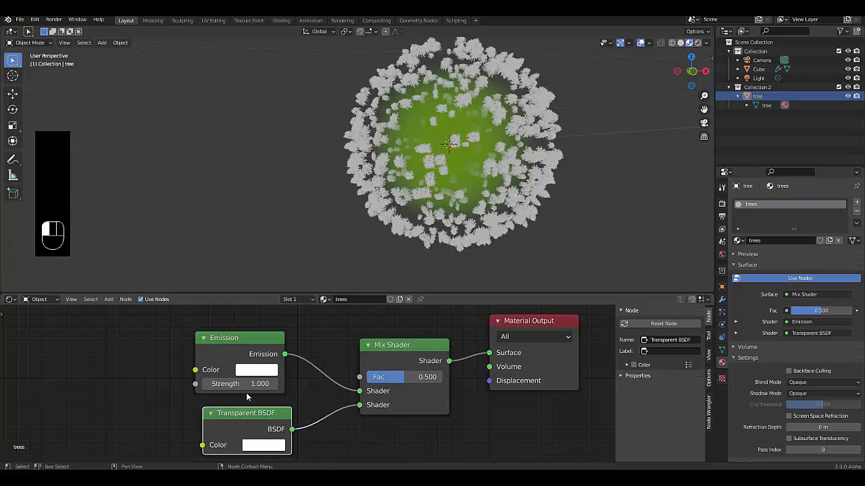
Add an Object Info node and connect its Random output to the Emission node's Strength.
{"action": "key", "text": "shift+a"}
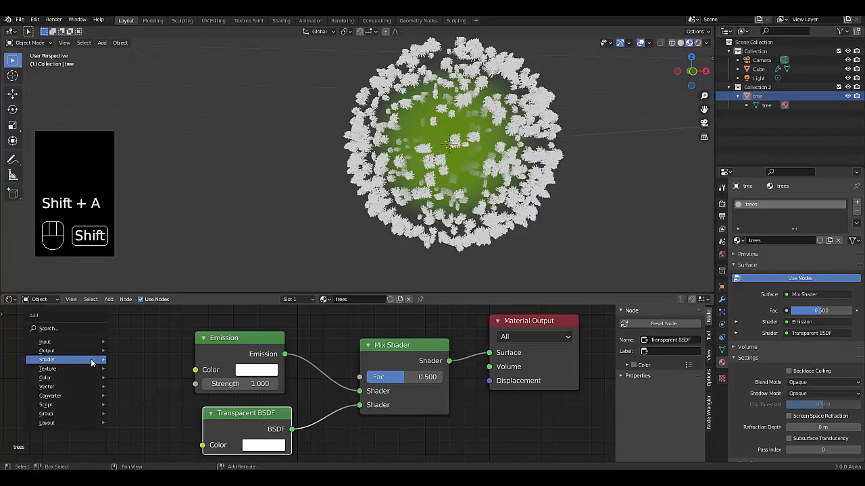
{"action": "mouse_move", "coordinate": [90, 363]}
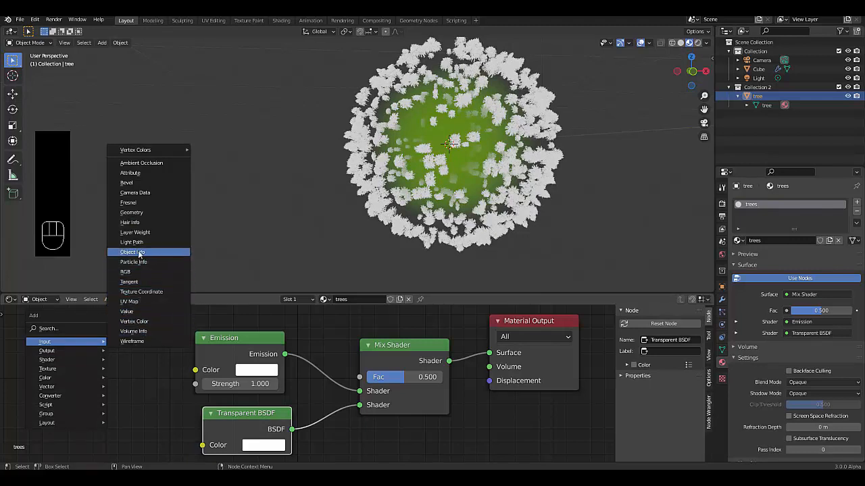
{"action": "left_click", "coordinate": [138, 253]}
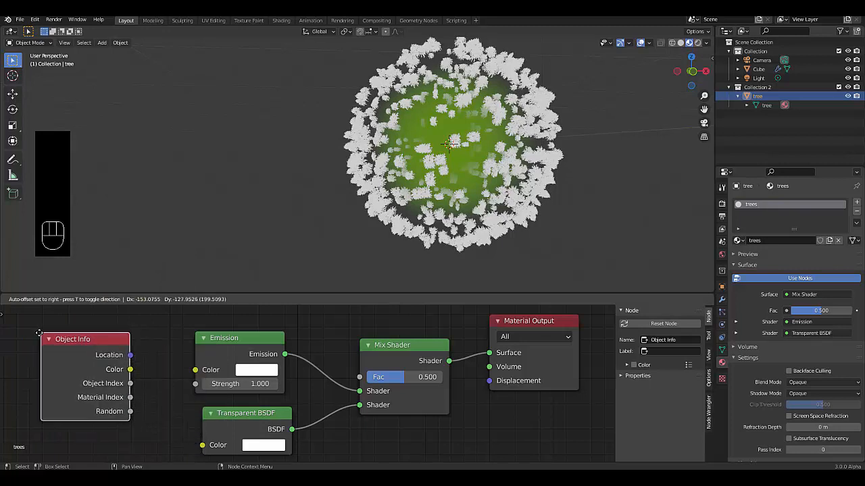
{"action": "left_click", "coordinate": [127, 420]}
{"action": "mouse_move", "coordinate": [129, 411]}
{"action": "left_mouse_down"}
{"action": "mouse_move", "coordinate": [188, 395]}
{"action": "mouse_move", "coordinate": [195, 384]}
{"action": "left_mouse_up"}
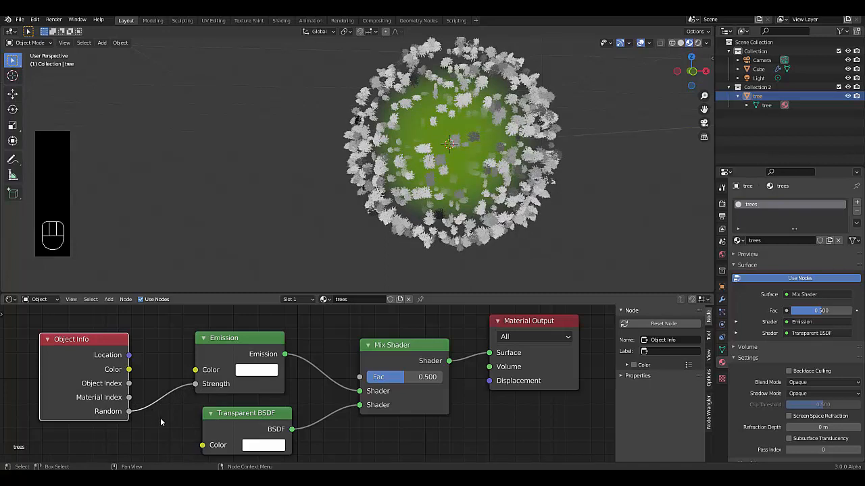
Insert a ColorRamp node on the link between Object Info's Random output and the Emission node's Strength.
{"action": "key", "text": "shift+a"}
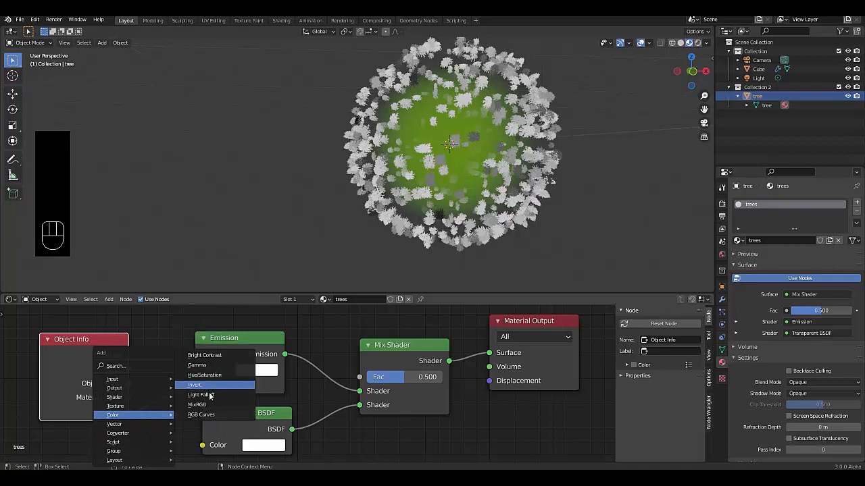
{"action": "mouse_move", "coordinate": [118, 433]}
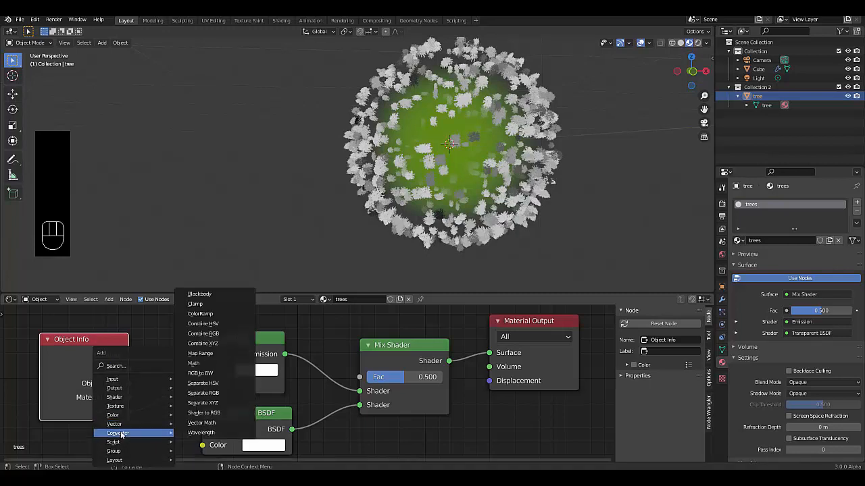
{"action": "left_click", "coordinate": [206, 319]}
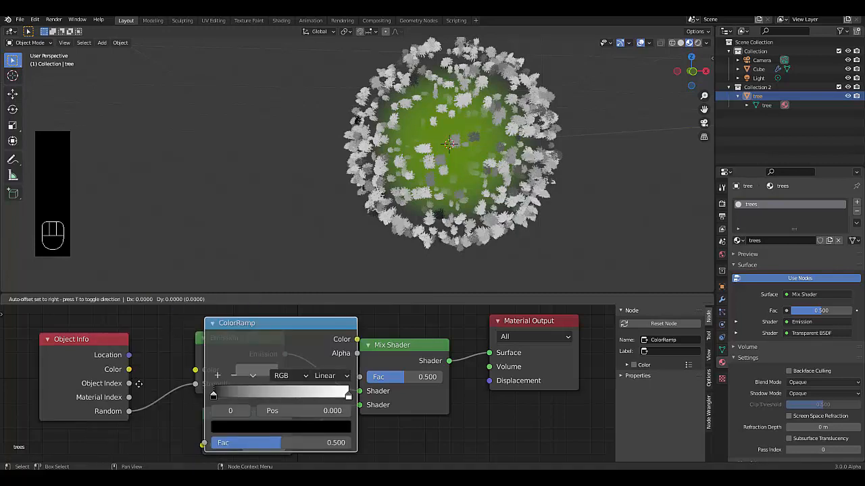
{"action": "left_click", "coordinate": [179, 390]}
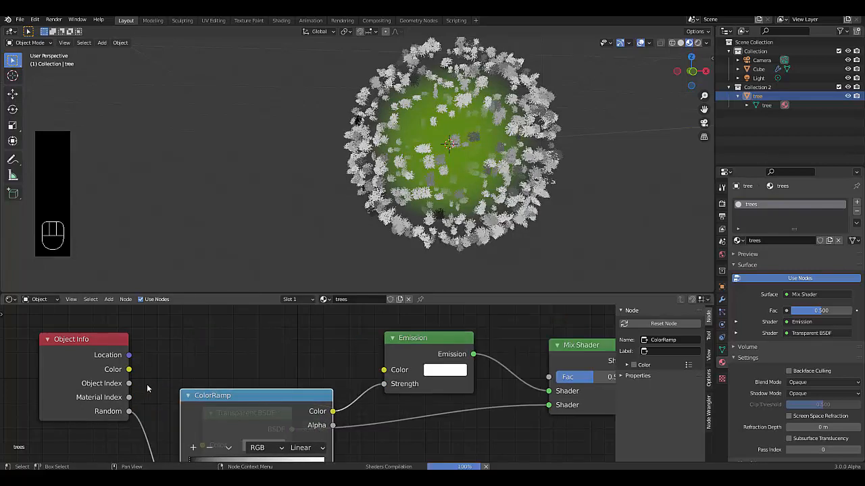
Set the ColorRamp's color mode to HSV and make its first stop red with saturation 1 and value 1.
{"action": "scroll", "coordinate": [250, 357], "scroll_direction": "down", "scroll_amount": 3}
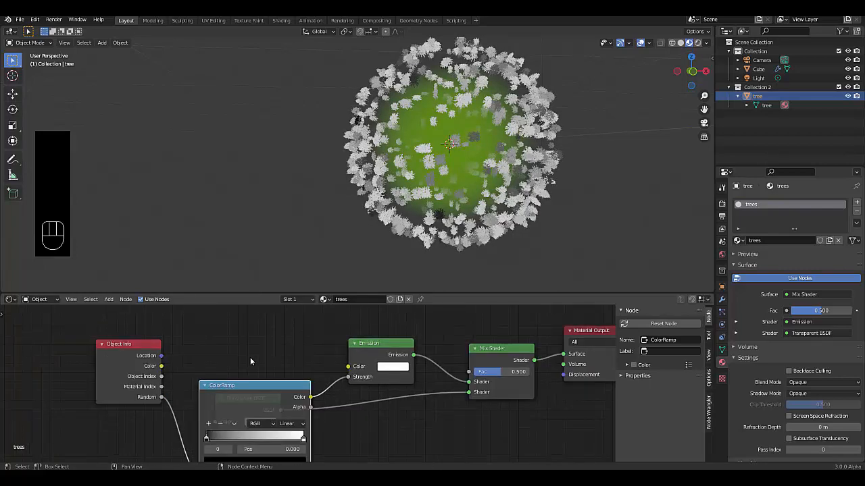
{"action": "scroll", "coordinate": [254, 440], "scroll_direction": "up", "scroll_amount": 3}
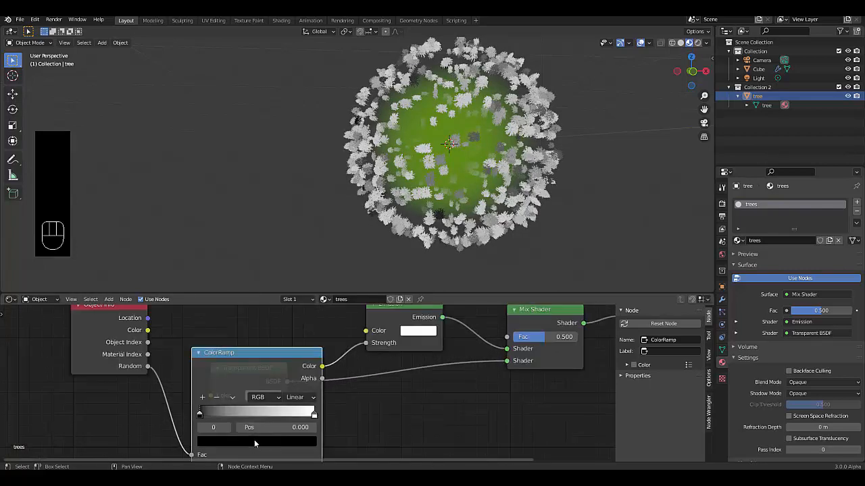
{"action": "left_click", "coordinate": [277, 387]}
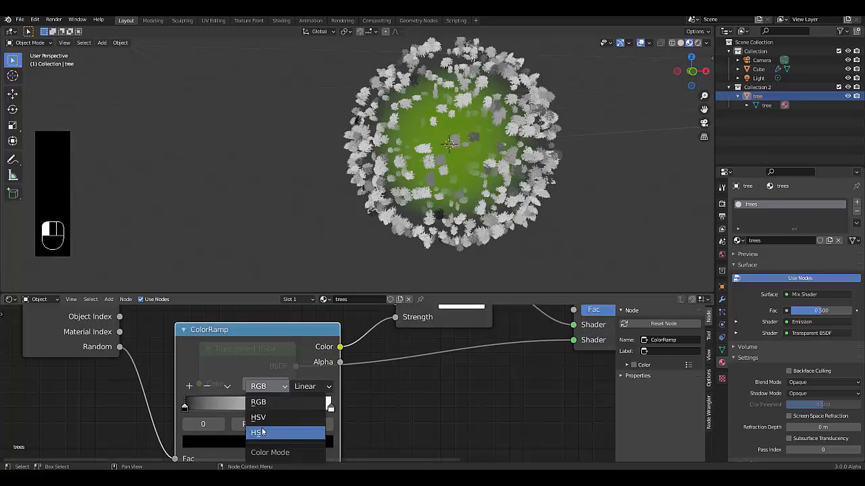
{"action": "left_click", "coordinate": [275, 412]}
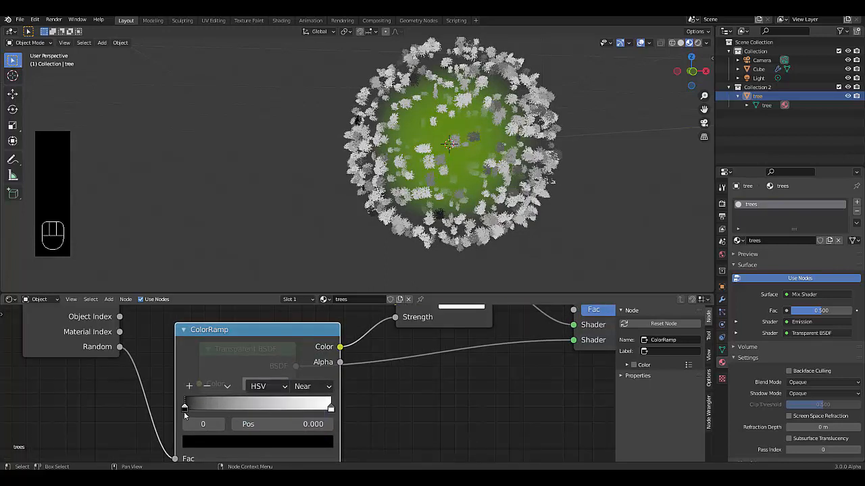
{"action": "left_click", "coordinate": [212, 440]}
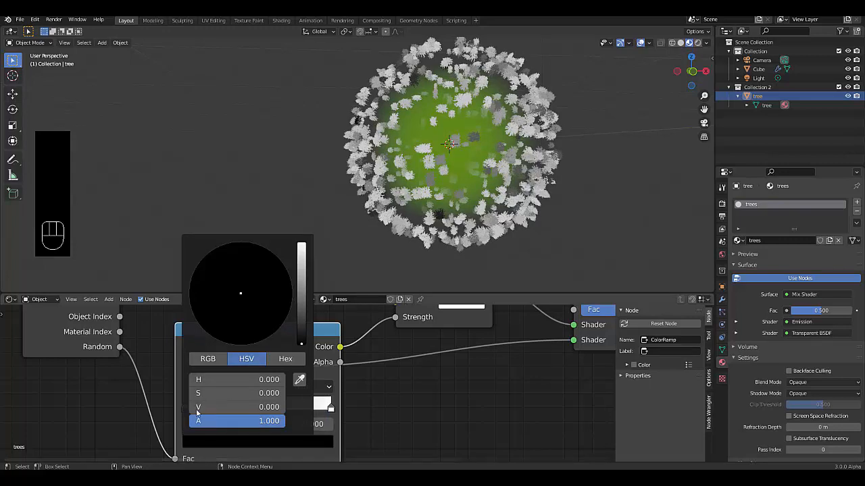
{"action": "left_click_drag", "start_coordinate": [200, 406], "coordinate": [285, 406]}
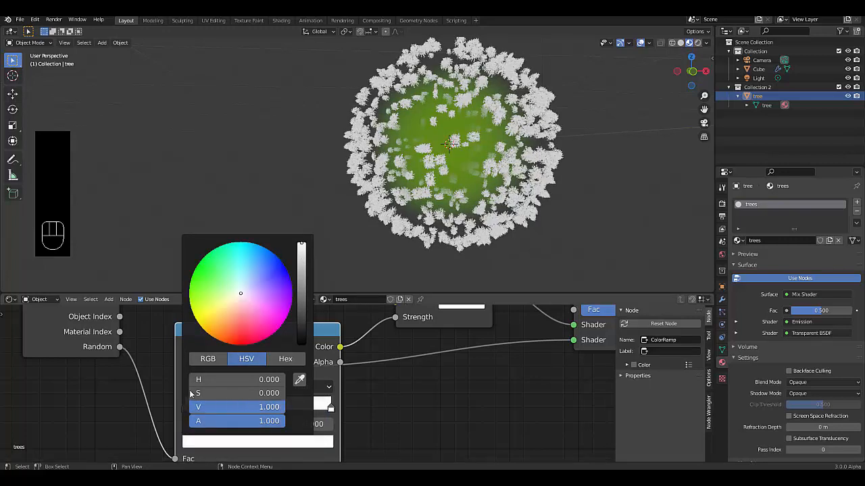
{"action": "left_click_drag", "start_coordinate": [202, 393], "coordinate": [286, 393]}
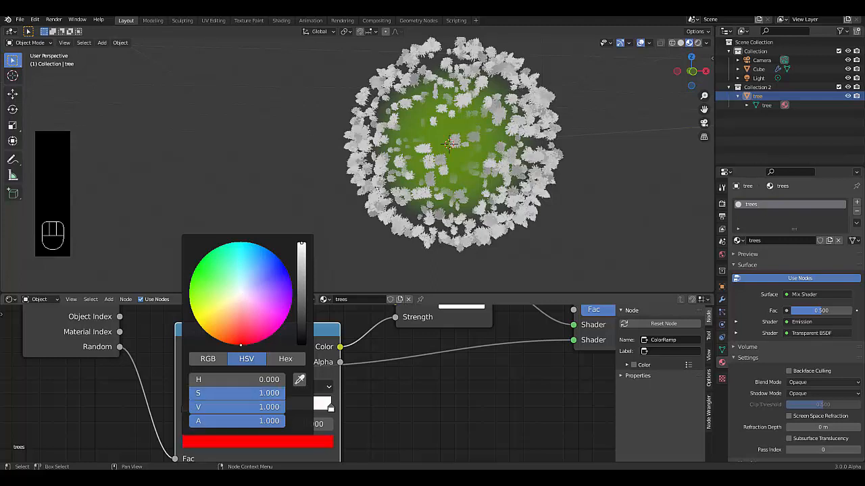
Make the ColorRamp's last stop red with saturation 1 and set the color interpolation to Far.
{"action": "left_click", "coordinate": [331, 408]}
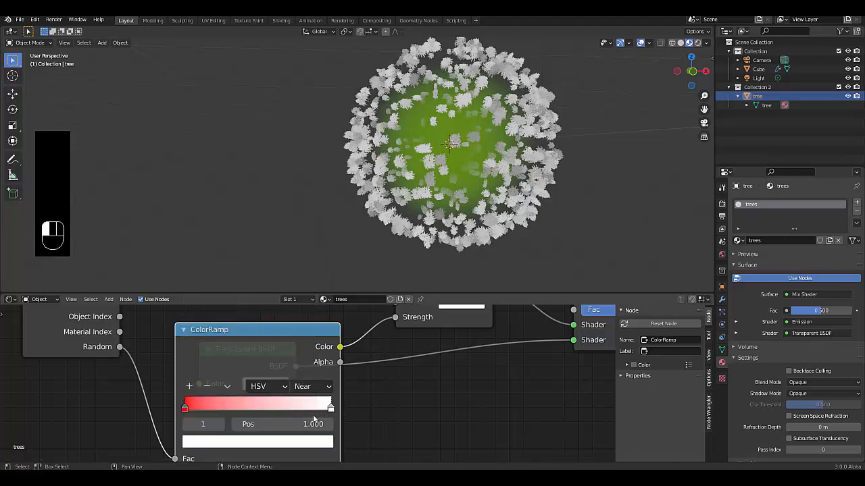
{"action": "left_click", "coordinate": [283, 443]}
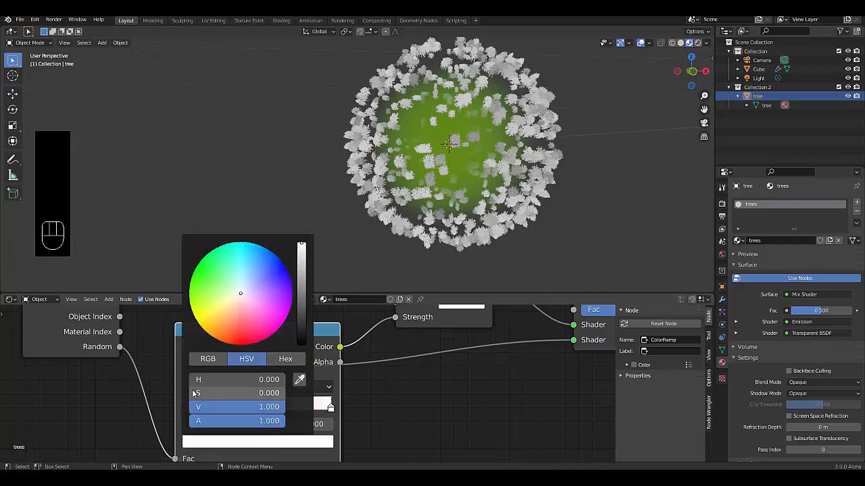
{"action": "left_click_drag", "start_coordinate": [204, 394], "coordinate": [285, 393]}
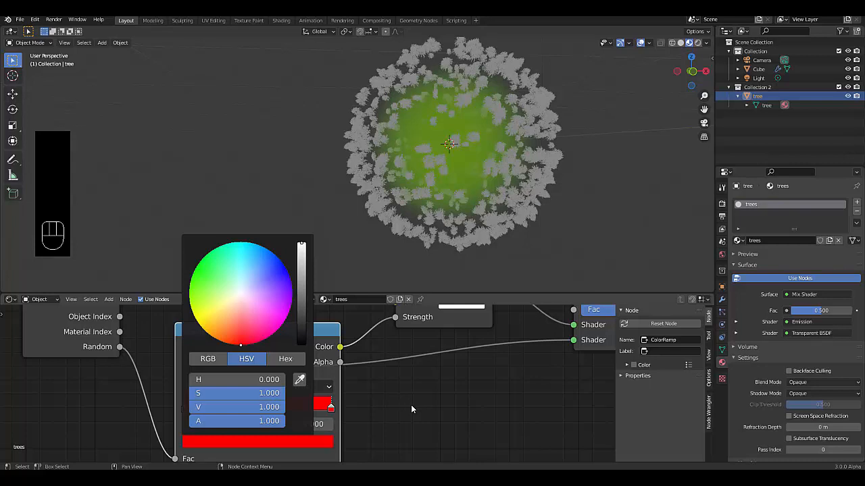
{"action": "left_click", "coordinate": [313, 389]}
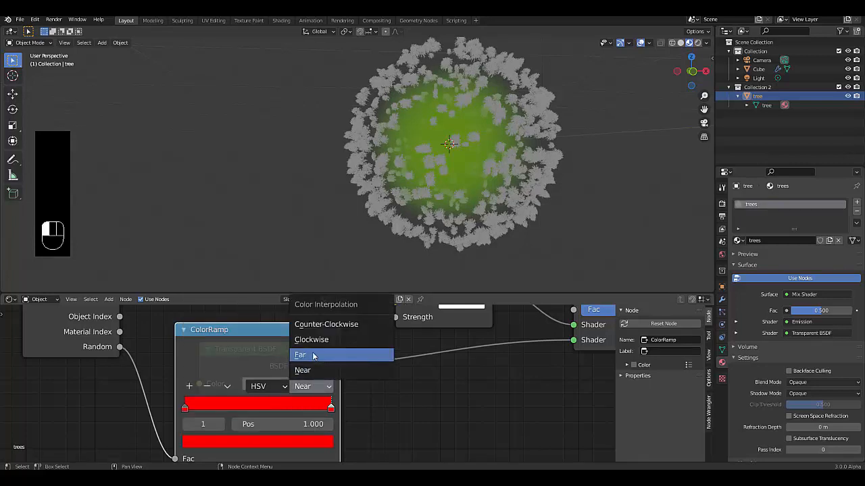
{"action": "left_click", "coordinate": [313, 356]}
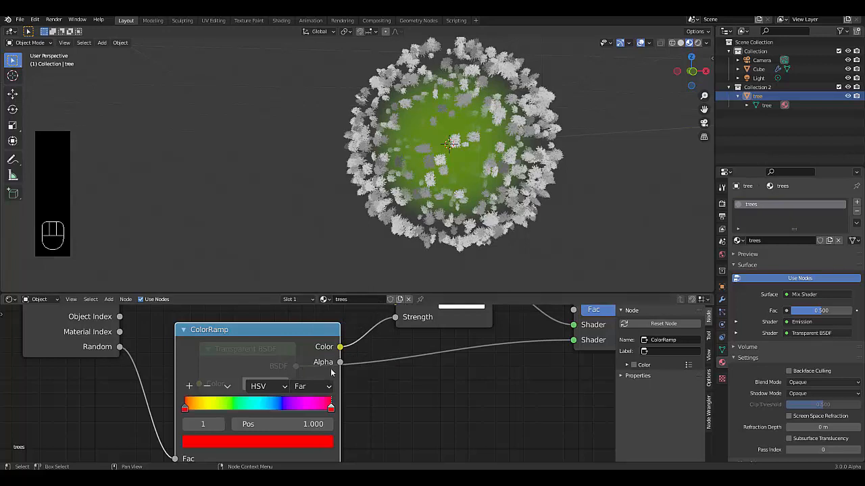
Move the ColorRamp's Color link from the Emission node's Strength to its Color input and set Strength to 30.
{"action": "scroll", "coordinate": [373, 410], "scroll_direction": "down", "scroll_amount": 3}
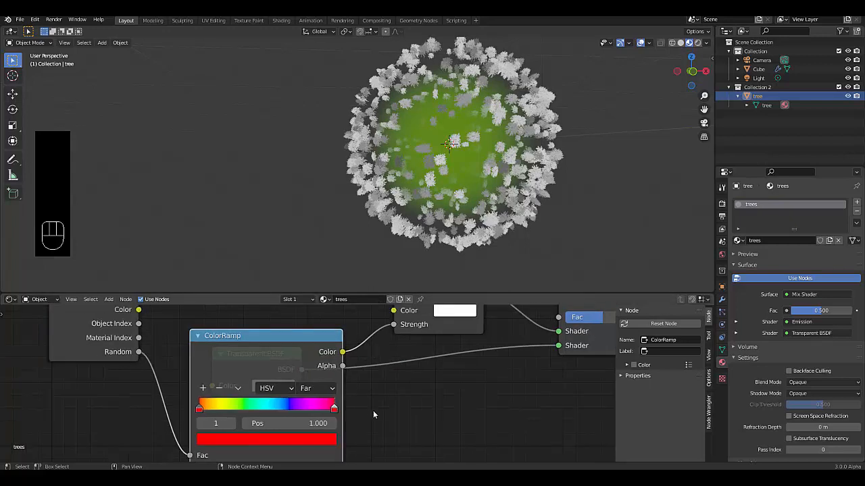
{"action": "scroll", "coordinate": [296, 328], "scroll_direction": "up", "scroll_amount": 1}
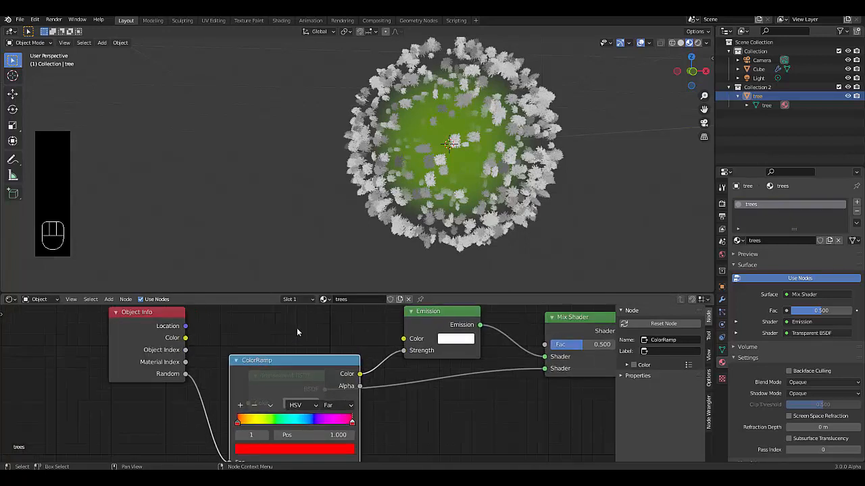
{"action": "left_click_drag", "start_coordinate": [404, 352], "coordinate": [402, 339]}
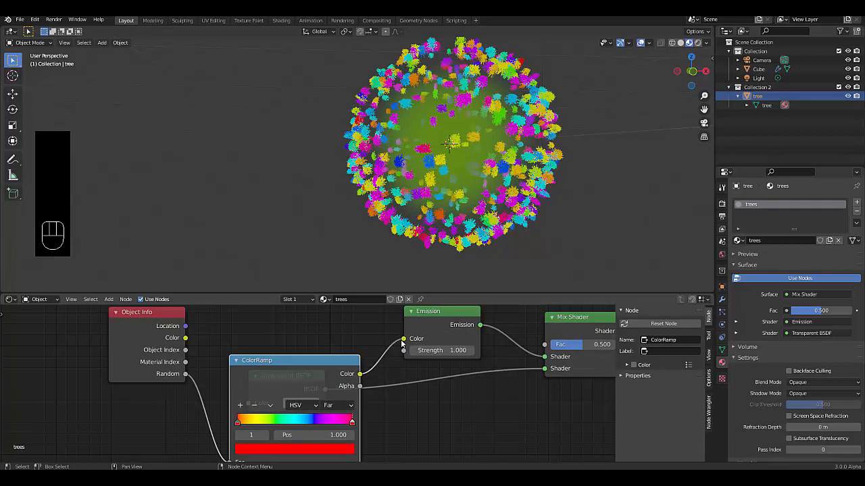
{"action": "left_click", "coordinate": [459, 350]}
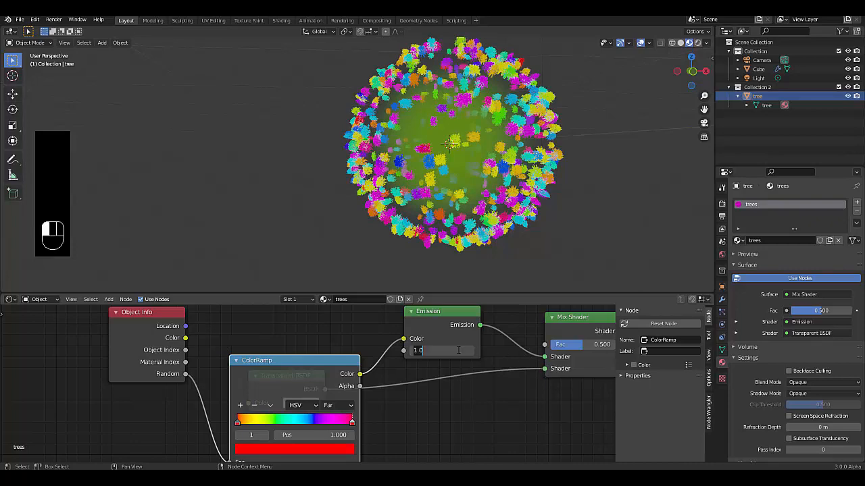
{"action": "type", "text": "30"}
{"action": "key", "text": "Return"}
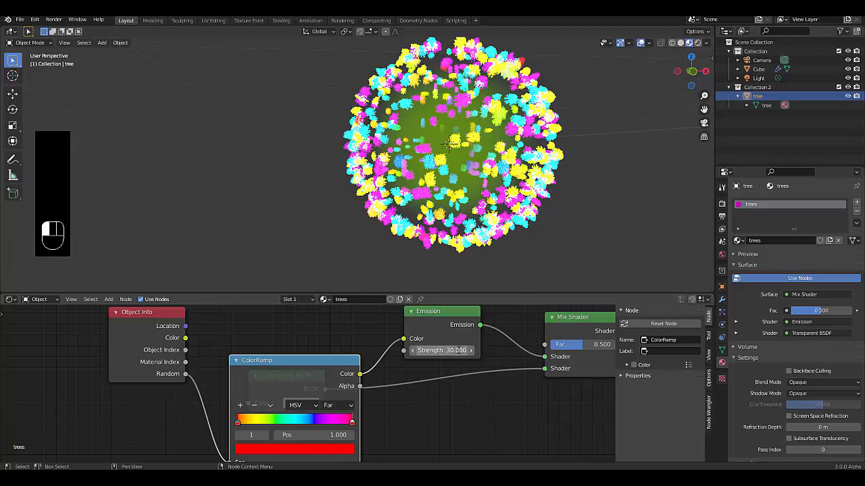
Move the Object Info and ColorRamp nodes away from the shader nodes so the Transparent BSDF is uncovered.
{"action": "scroll", "coordinate": [460, 399], "scroll_direction": "down", "scroll_amount": 3}
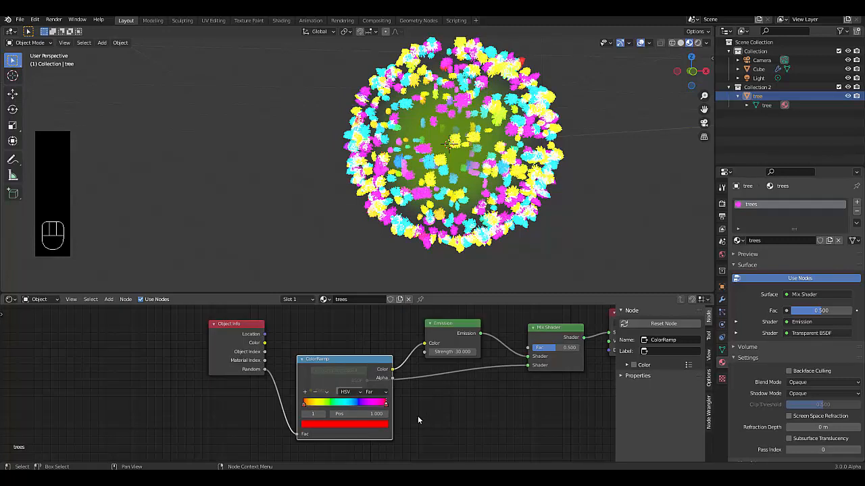
{"action": "left_click", "coordinate": [195, 386]}
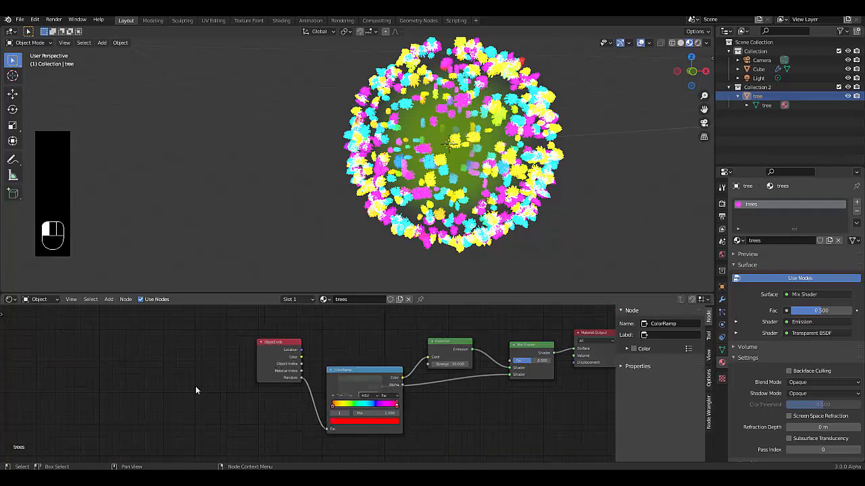
{"action": "left_click_drag", "start_coordinate": [271, 341], "coordinate": [196, 352]}
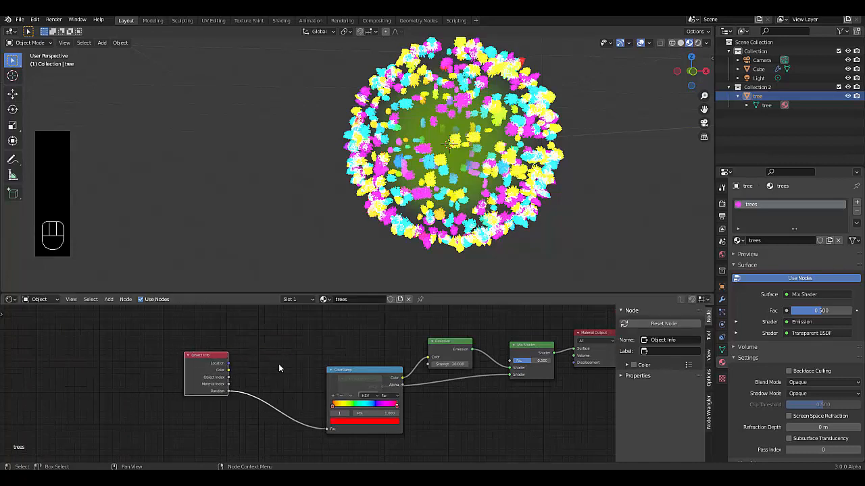
{"action": "left_click_drag", "start_coordinate": [372, 376], "coordinate": [293, 323]}
{"action": "scroll", "coordinate": [340, 359], "scroll_direction": "up", "scroll_amount": 1}
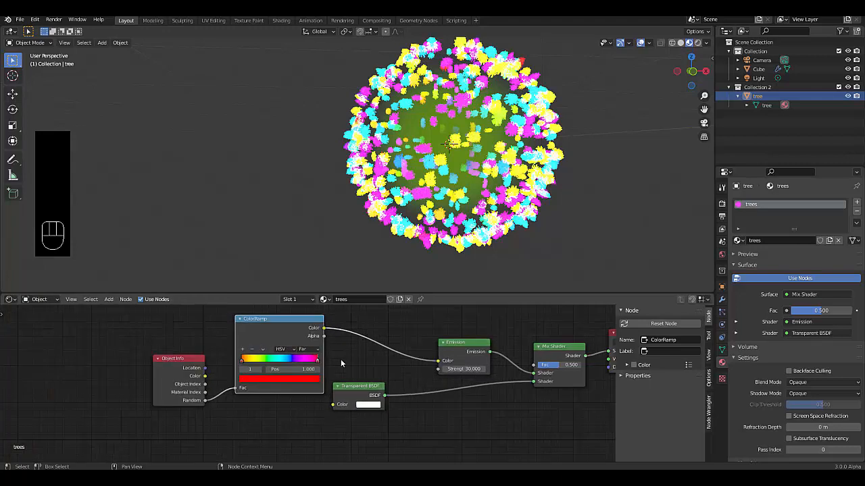
Insert a Math node on the link between the ColorRamp's Color output and the Emission node's Color.
{"action": "key", "text": "shift+a"}
{"action": "left_click", "coordinate": [317, 295]}
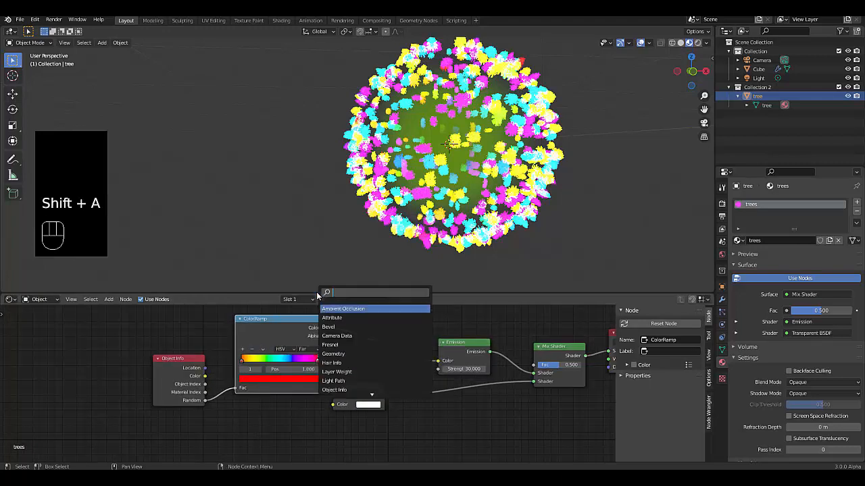
{"action": "type", "text": "power"}
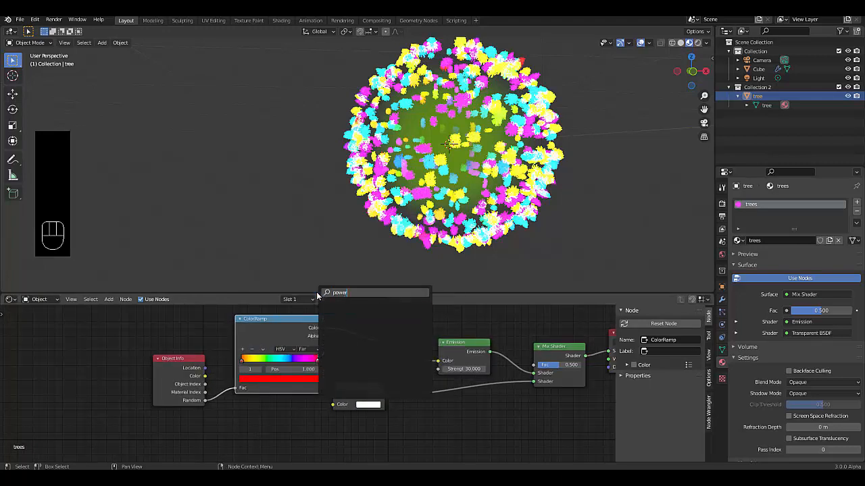
{"action": "key", "text": "BackSpace"}
{"action": "key", "text": "BackSpace"}
{"action": "key", "text": "BackSpace"}
{"action": "key", "text": "BackSpace"}
{"action": "key", "text": "BackSpace"}
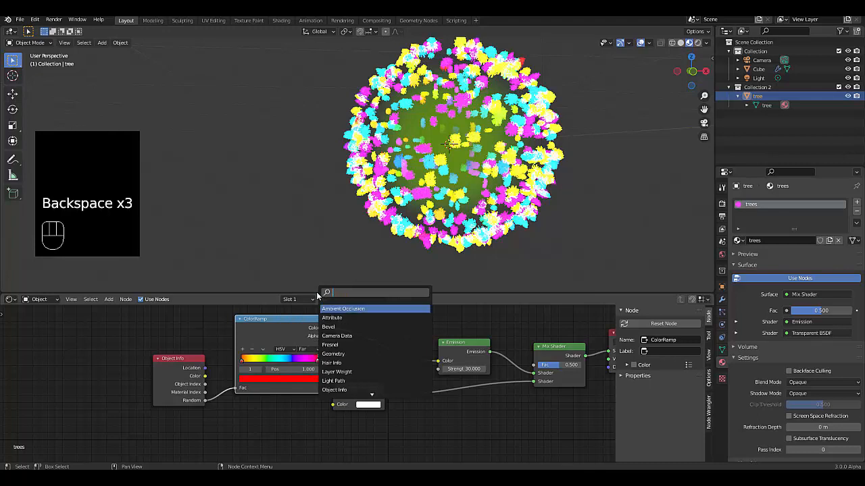
{"action": "type", "text": "math"}
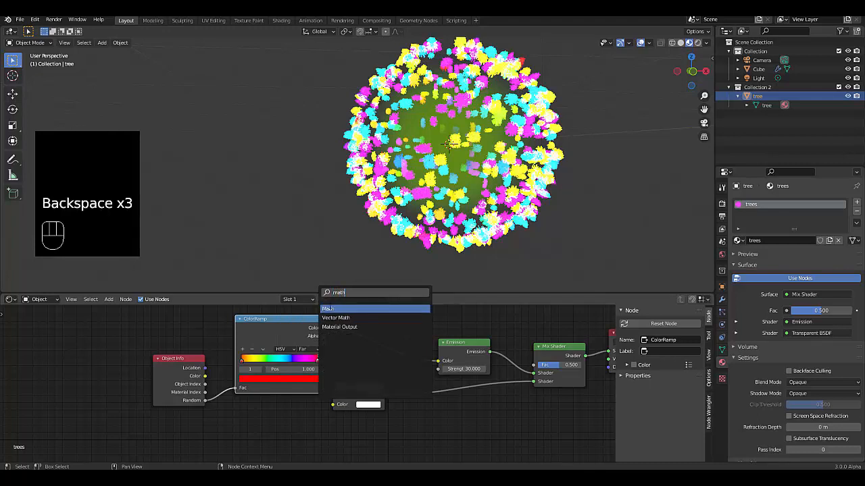
{"action": "key", "text": "Return"}
{"action": "left_click", "coordinate": [365, 330]}
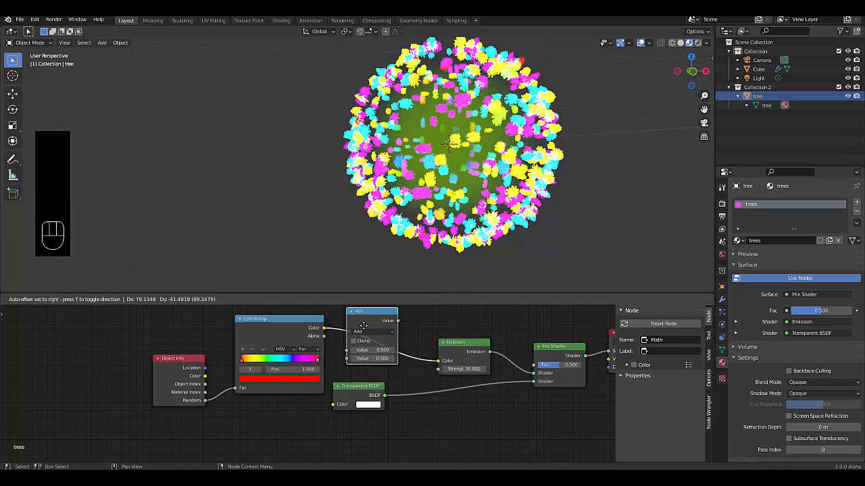
Set the Math node's operation to Power with an exponent of 1.
{"action": "left_click", "coordinate": [376, 331]}
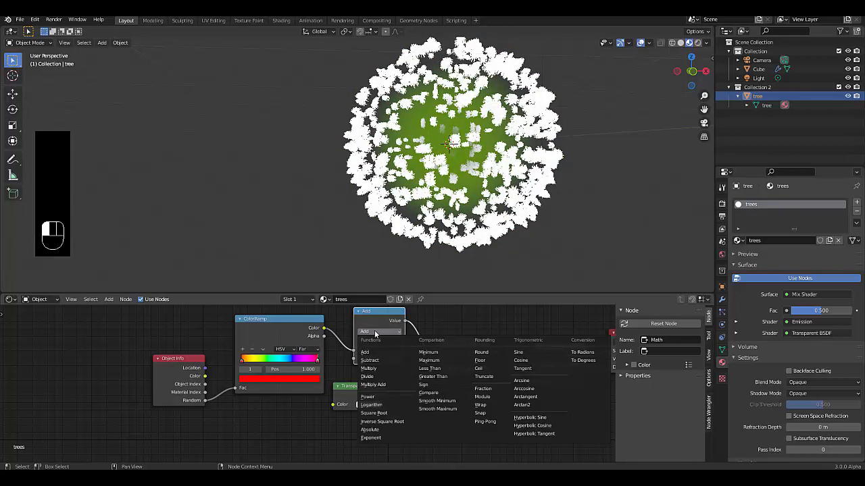
{"action": "left_click", "coordinate": [368, 397]}
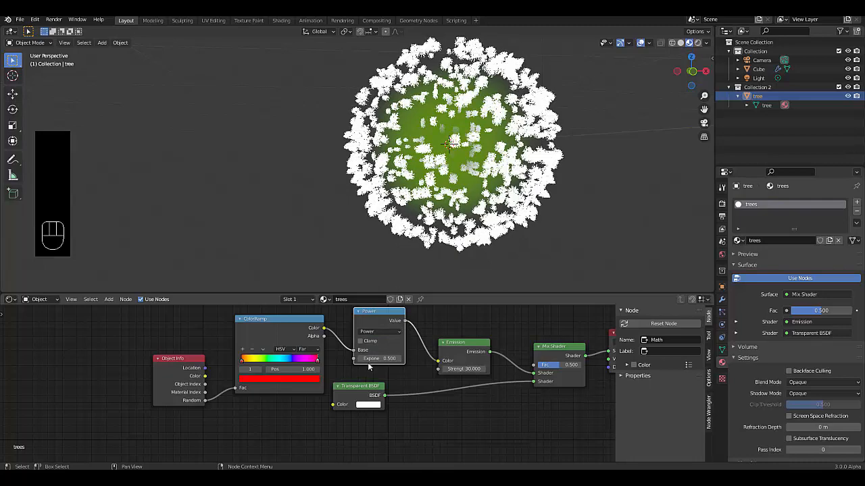
{"action": "scroll", "coordinate": [375, 356], "scroll_direction": "up", "scroll_amount": 2}
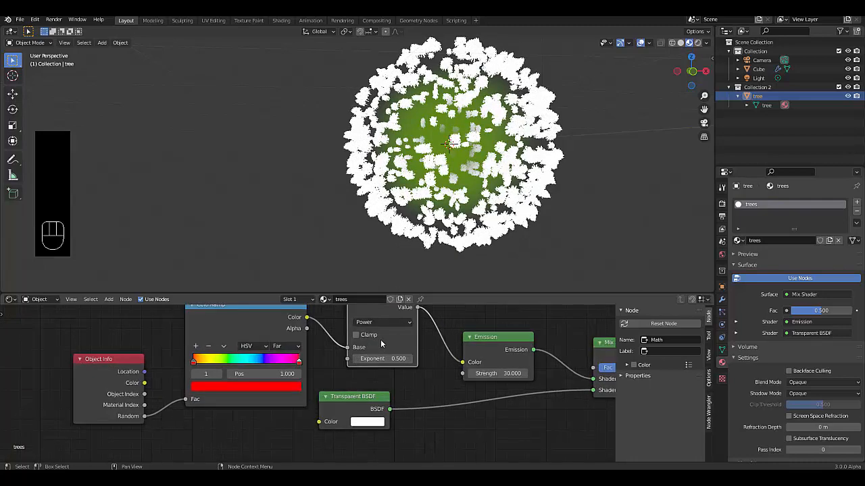
{"action": "scroll", "coordinate": [379, 335], "scroll_direction": "up", "scroll_amount": 3}
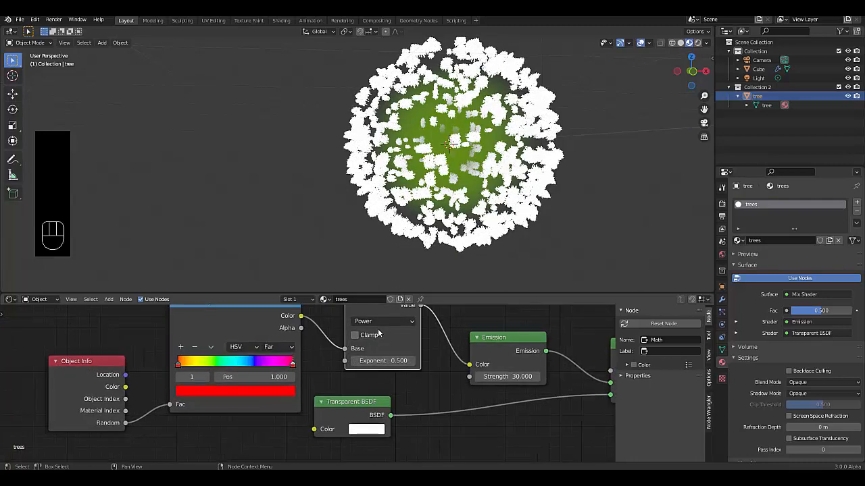
{"action": "left_click", "coordinate": [385, 368]}
{"action": "type", "text": "1"}
{"action": "key", "text": "Return"}
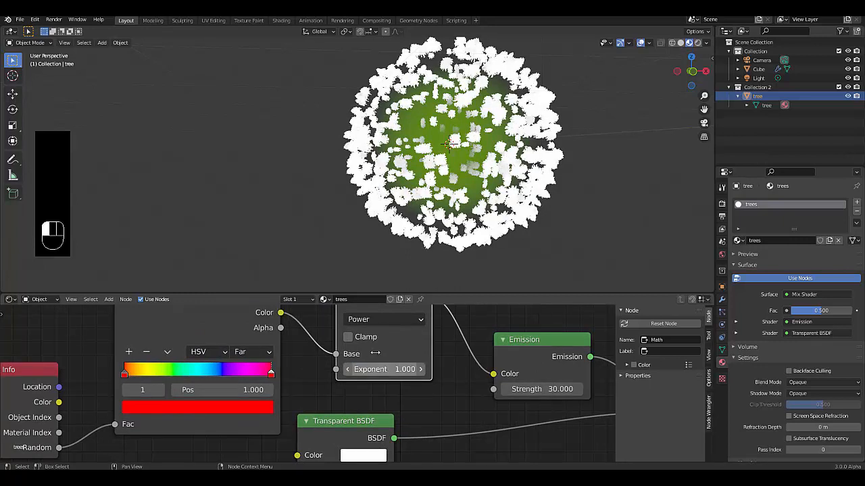
Try the Divide operation on the Math node, and delete the node while keeping the ColorRamp linked to the Emission node's Color.
{"action": "left_click", "coordinate": [378, 318]}
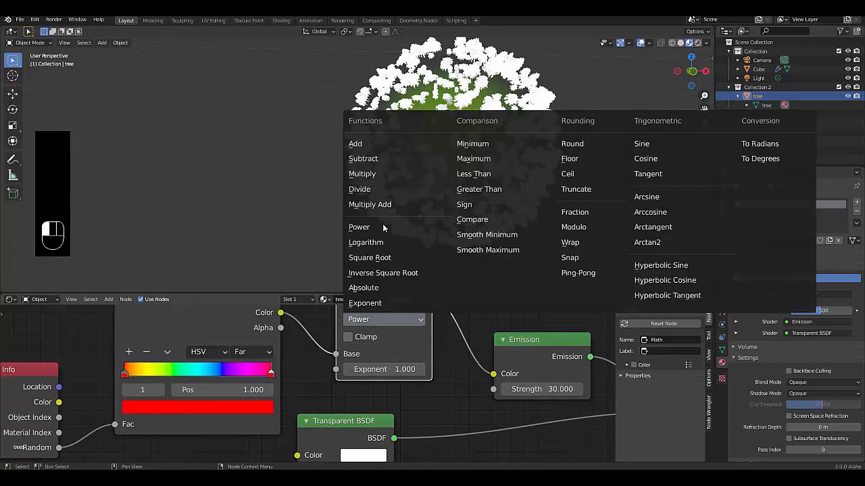
{"action": "left_click", "coordinate": [374, 190]}
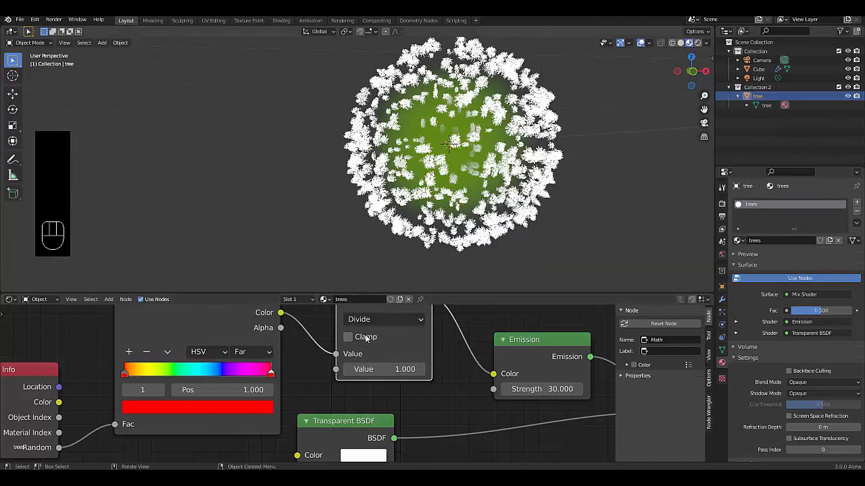
{"action": "left_click", "coordinate": [382, 370]}
{"action": "key", "text": "Return"}
{"action": "key", "text": "ctrl+x"}
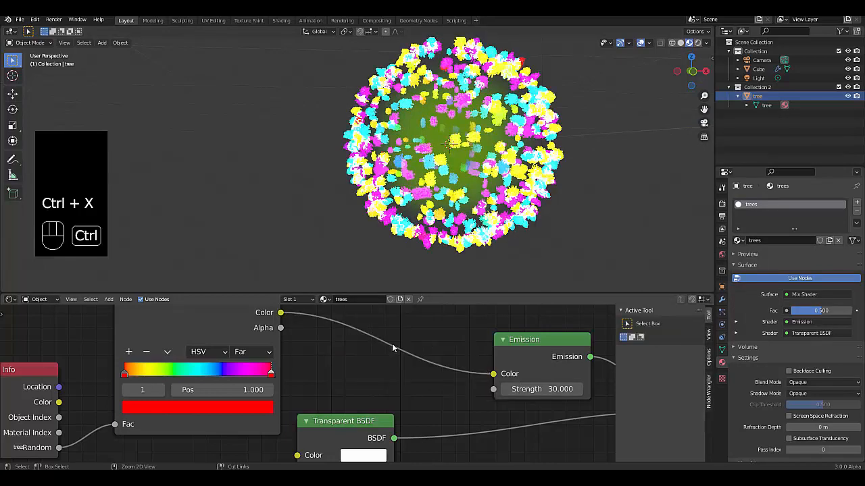
Move the Emission node next to the ColorRamp, above the Transparent BSDF, to free space before the Mix Shader.
{"action": "scroll", "coordinate": [402, 378], "scroll_direction": "down", "scroll_amount": 2}
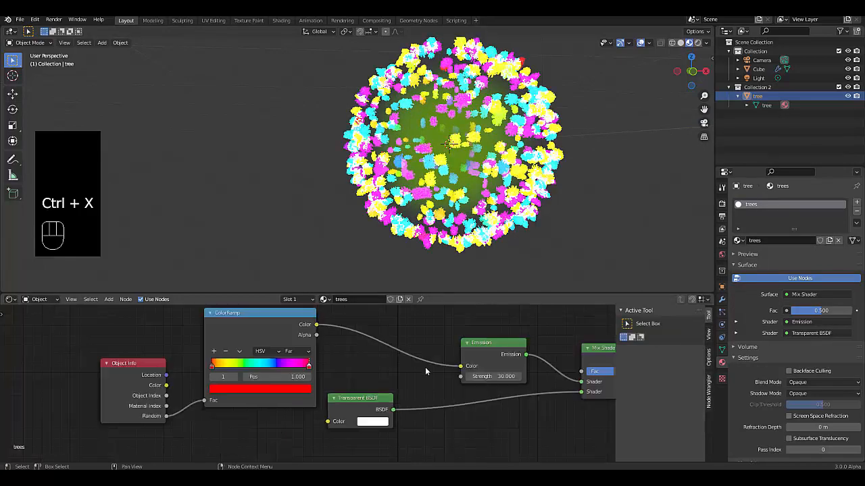
{"action": "left_click", "coordinate": [481, 343]}
{"action": "left_click_drag", "start_coordinate": [481, 342], "coordinate": [387, 334]}
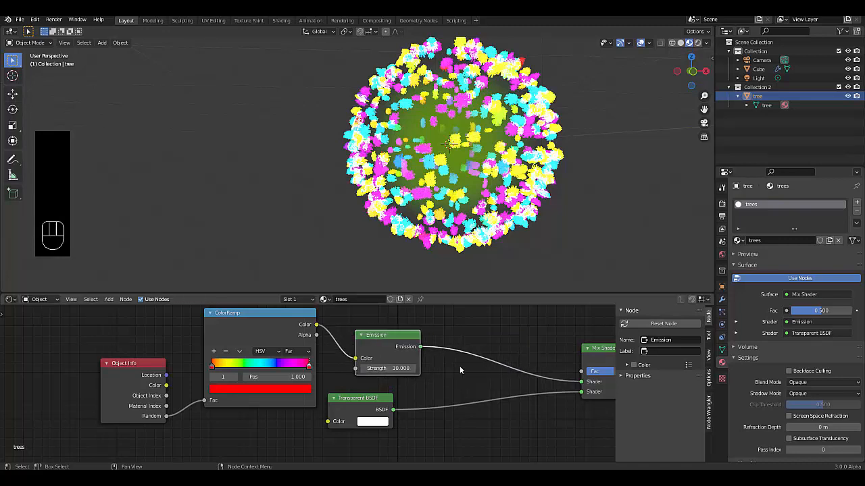
Try inserting a Math node on the link between the Emission node and the Mix Shader.
{"action": "key", "text": "shift+a"}
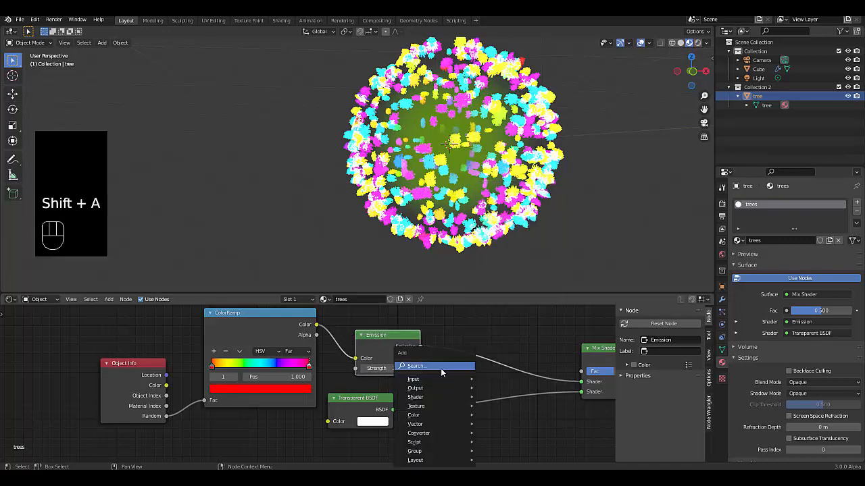
{"action": "left_click", "coordinate": [441, 368]}
{"action": "type", "text": "math"}
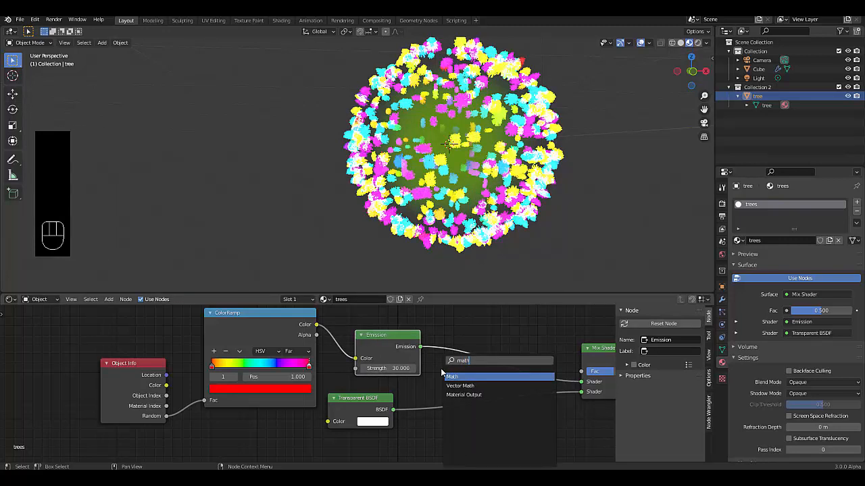
{"action": "key", "text": "Return"}
{"action": "left_click", "coordinate": [448, 344]}
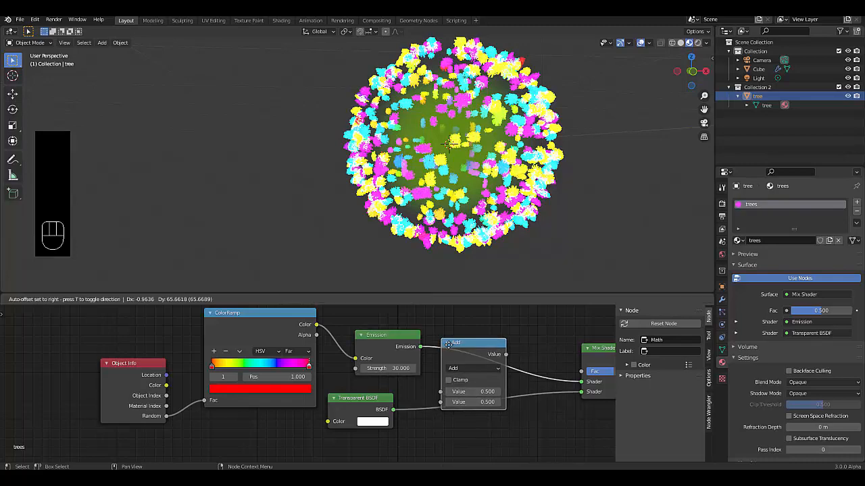
{"action": "left_click_drag", "start_coordinate": [483, 346], "coordinate": [474, 317]}
Try the Math node as Divide with a value of 1, and delete it while keeping the Emission linked to the Mix Shader.
{"action": "left_click", "coordinate": [487, 351]}
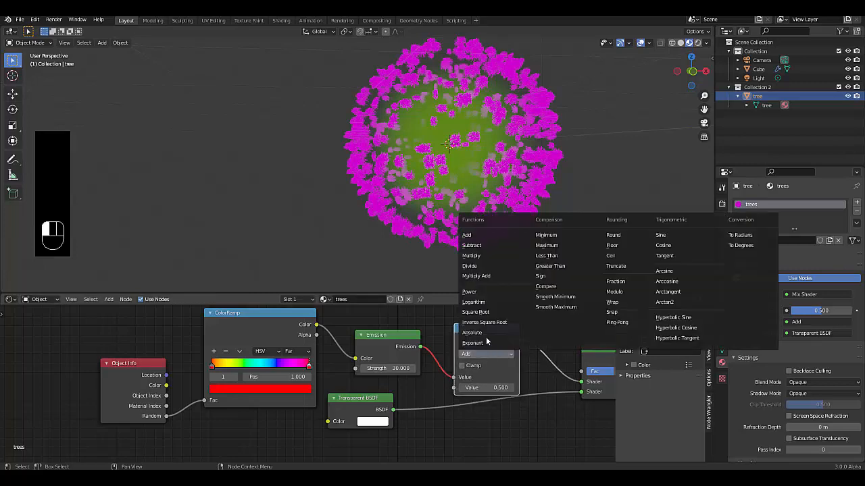
{"action": "left_click", "coordinate": [480, 266]}
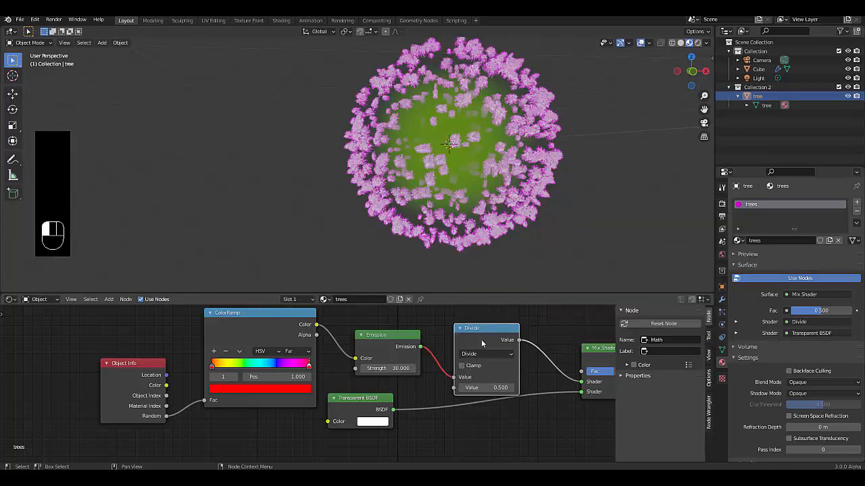
{"action": "left_click", "coordinate": [491, 386]}
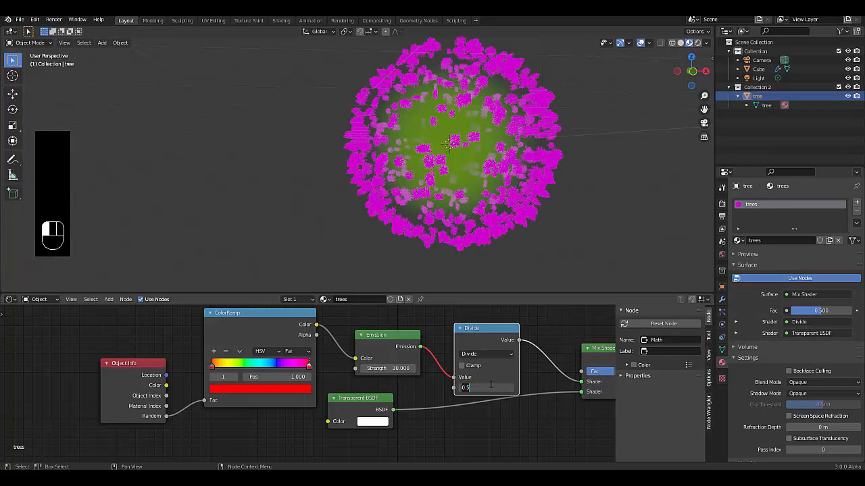
{"action": "type", "text": "1"}
{"action": "key", "text": "Return"}
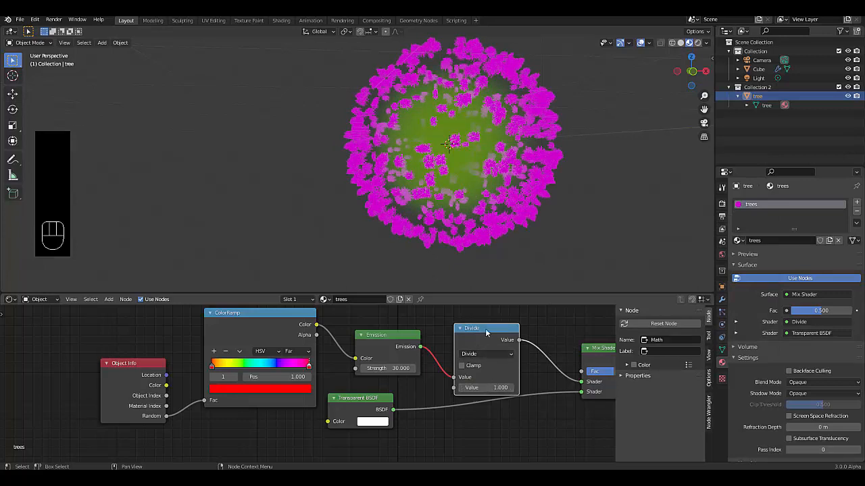
{"action": "key", "text": "ctrl"}
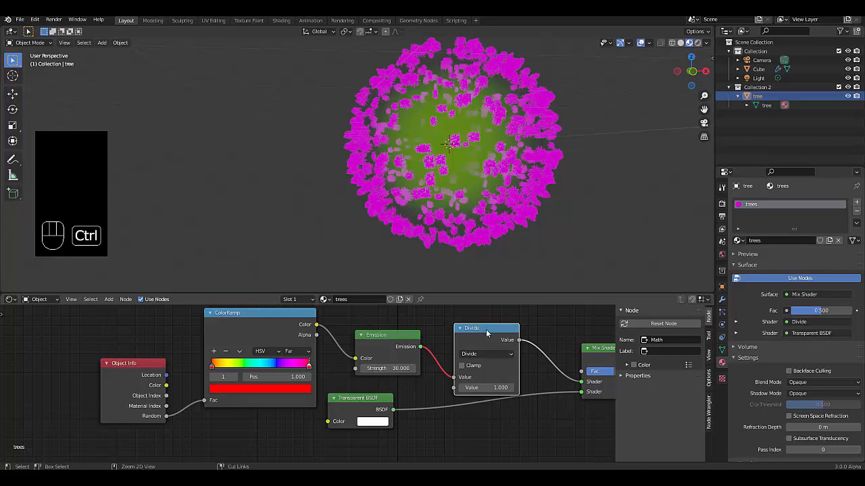
{"action": "key", "text": "ctrl+x"}
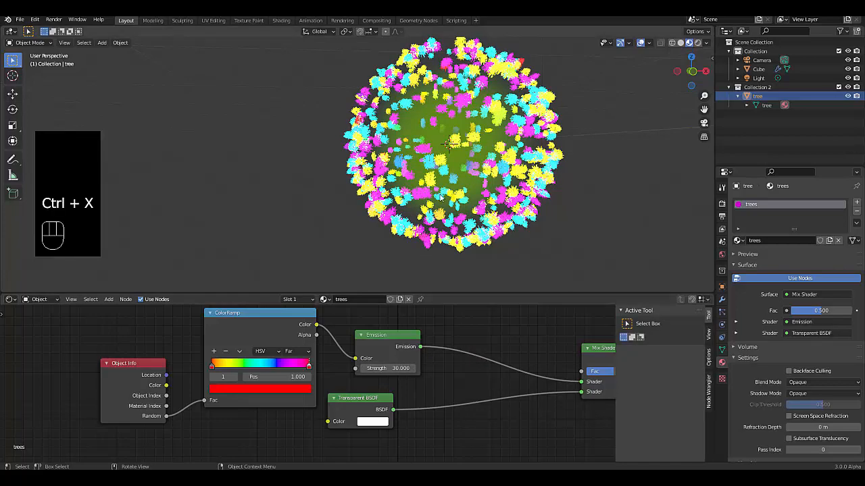
Enable Bloom, Ambient Occlusion and Screen Space Reflections in the Eevee render settings.
{"action": "left_click", "coordinate": [721, 204]}
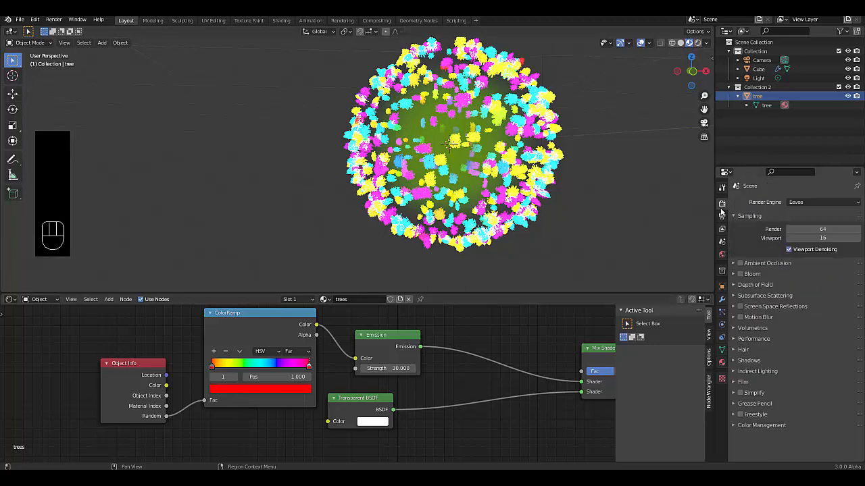
{"action": "left_click", "coordinate": [740, 275]}
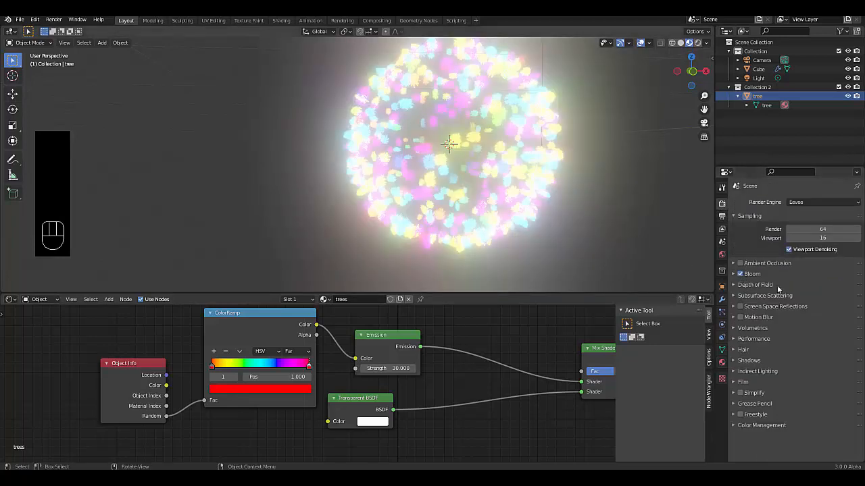
{"action": "left_click", "coordinate": [739, 263]}
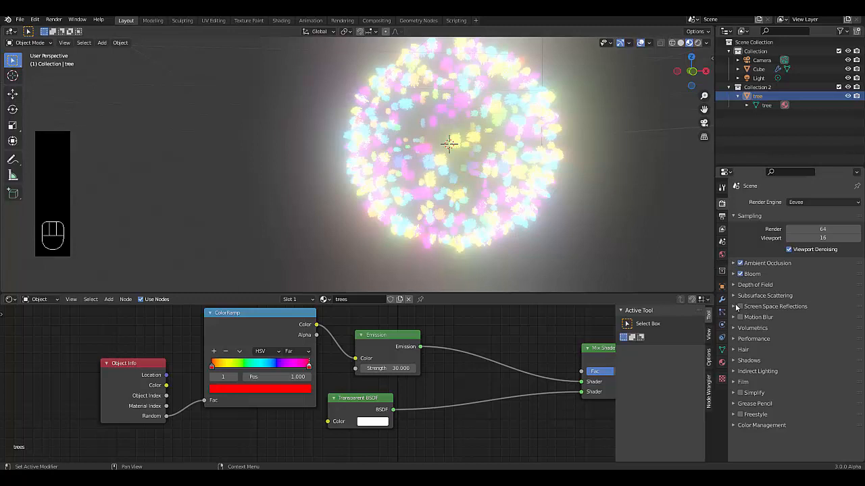
Add a circle Empty at the centre of the tree-covered sphere.
{"action": "scroll", "coordinate": [512, 172], "scroll_direction": "down", "scroll_amount": 5}
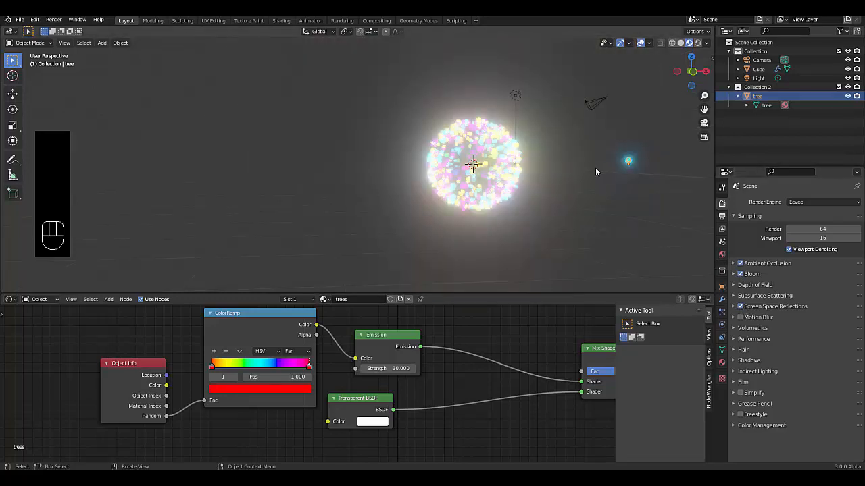
{"action": "left_click", "coordinate": [759, 68]}
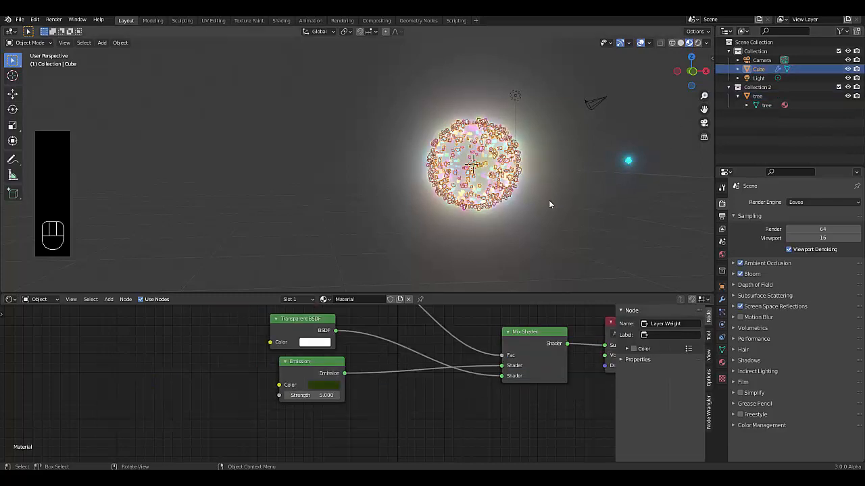
{"action": "scroll", "coordinate": [533, 197], "scroll_direction": "down", "scroll_amount": 3}
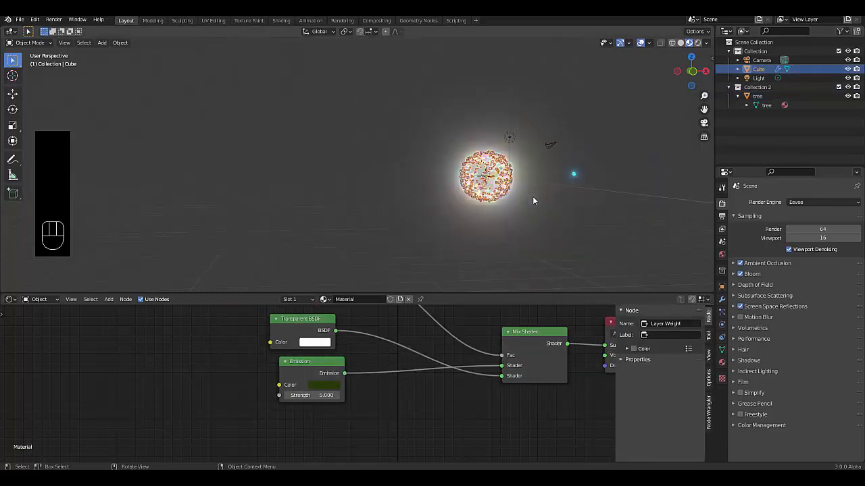
{"action": "key", "text": "KP_7"}
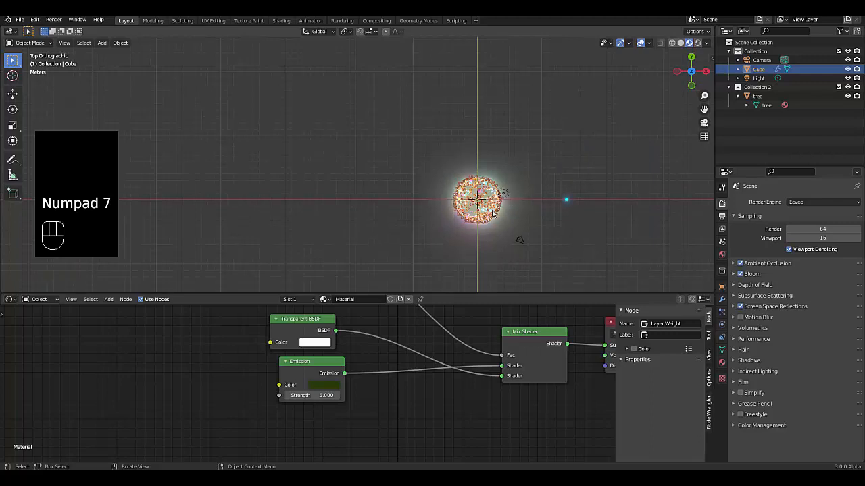
{"action": "scroll", "coordinate": [489, 224], "scroll_direction": "up", "scroll_amount": 2}
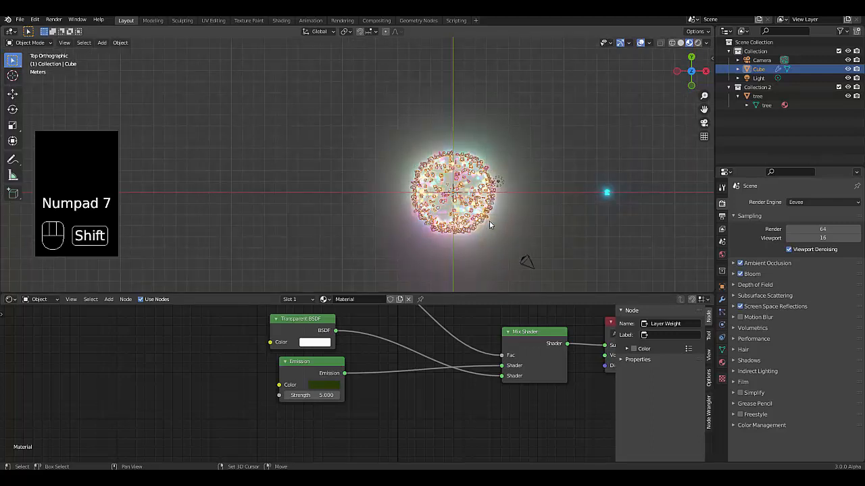
{"action": "key", "text": "shift+a"}
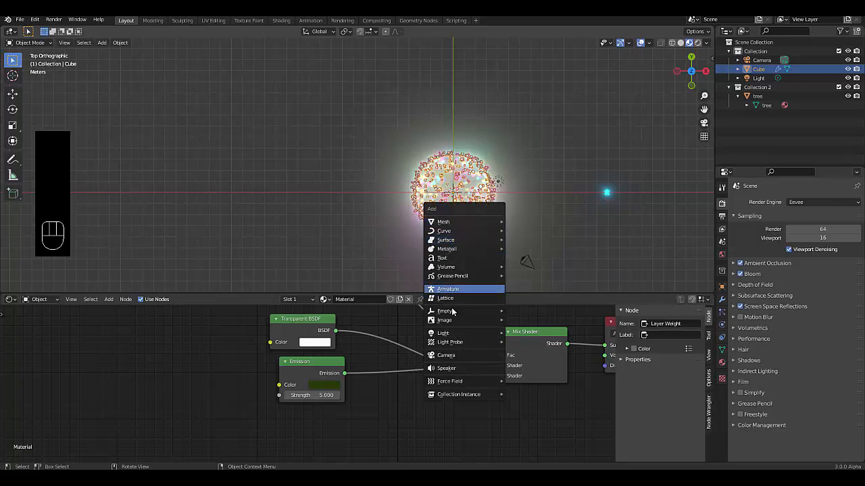
{"action": "mouse_move", "coordinate": [473, 311]}
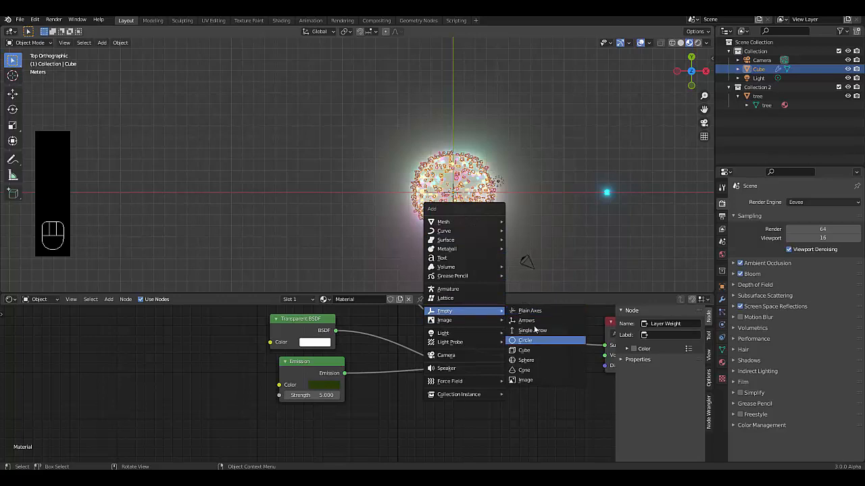
{"action": "left_click", "coordinate": [534, 340]}
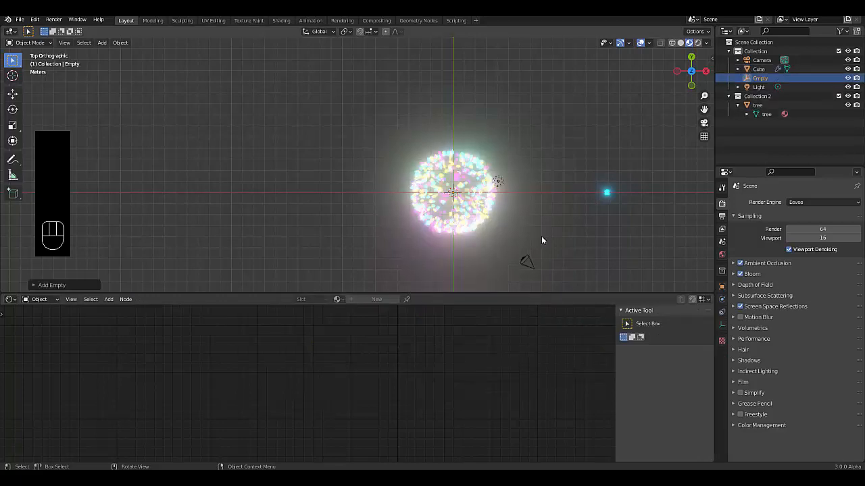
Rotate the circle Empty 90° about the X axis and scale it by 10 so it surrounds the sphere.
{"action": "key", "text": "r"}
{"action": "key", "text": "x"}
{"action": "key", "text": "9"}
{"action": "key", "text": "0"}
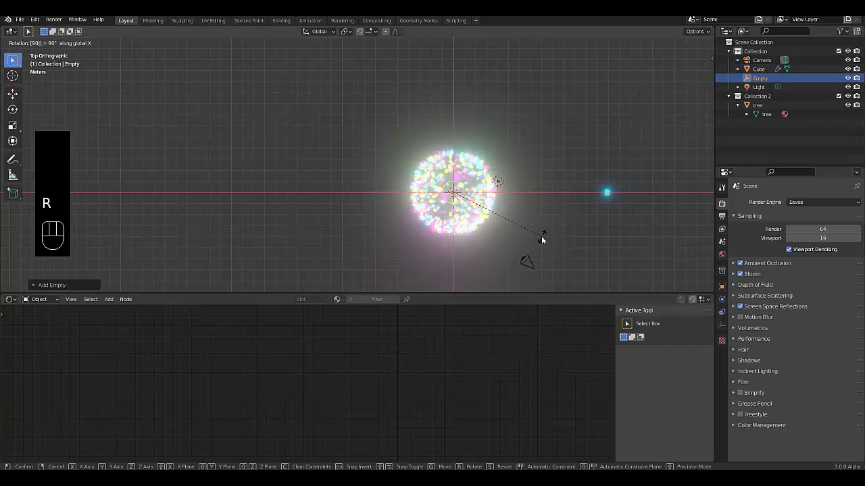
{"action": "key", "text": "Return"}
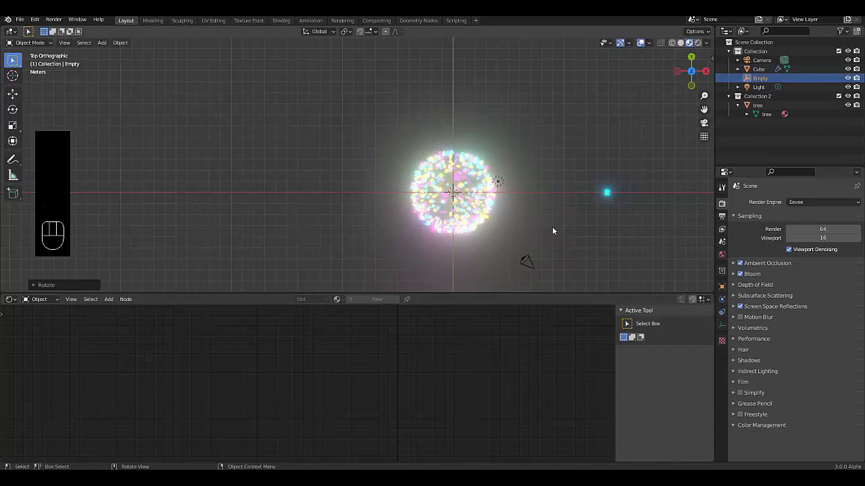
{"action": "key", "text": "s"}
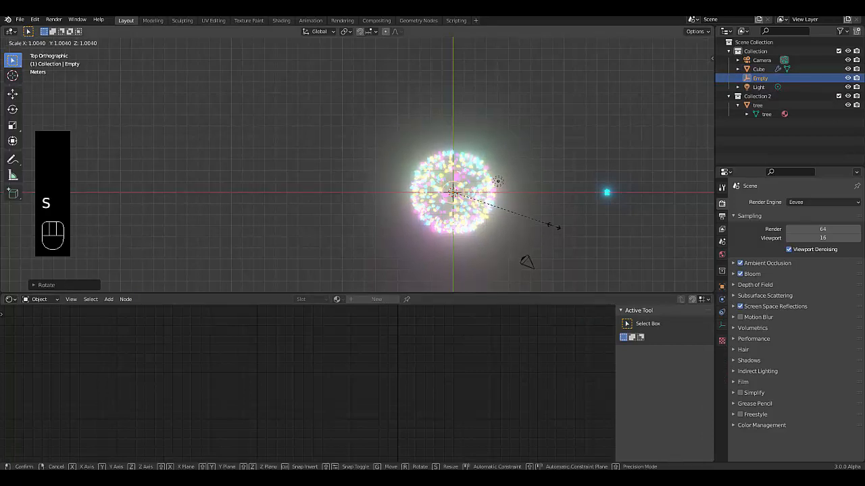
{"action": "type", "text": "10"}
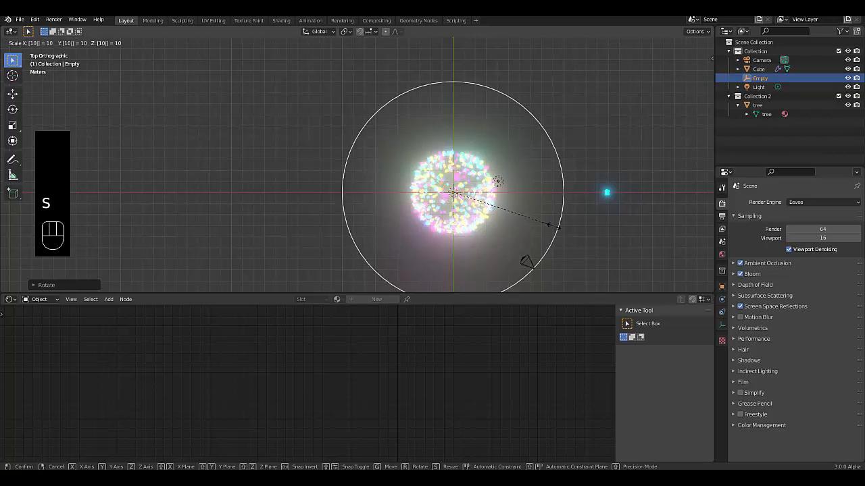
{"action": "left_click", "coordinate": [553, 225]}
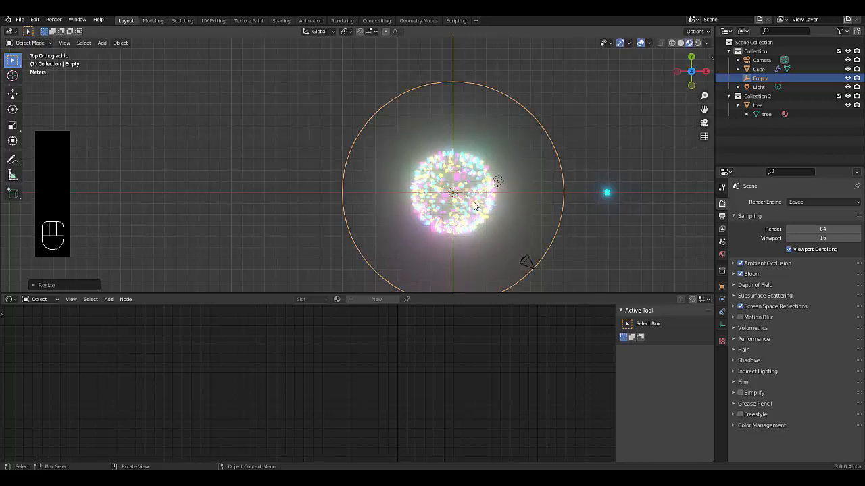
Try to parent the circle Empty to the sphere, and undo the parenting.
{"action": "key", "text": "shift"}
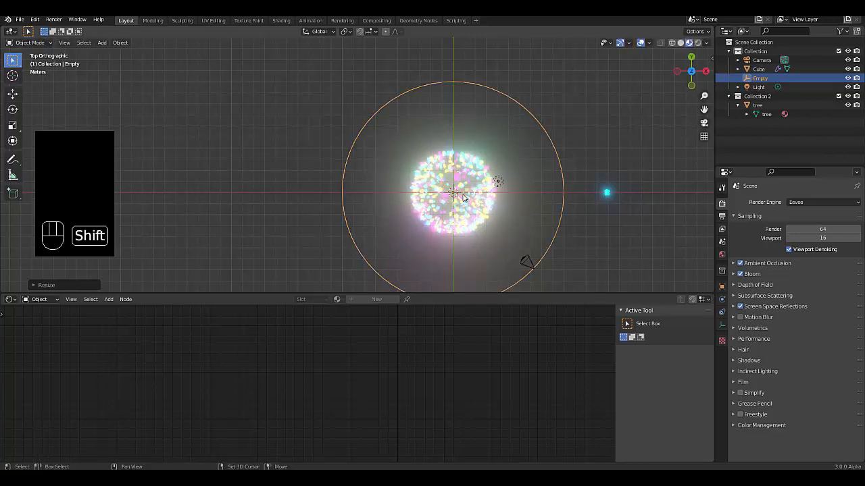
{"action": "left_click", "coordinate": [463, 198], "text": "shift"}
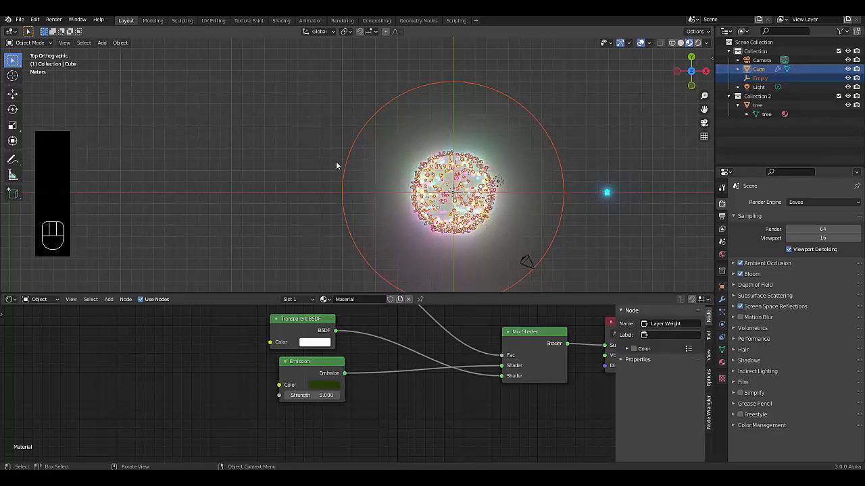
{"action": "key", "text": "ctrl"}
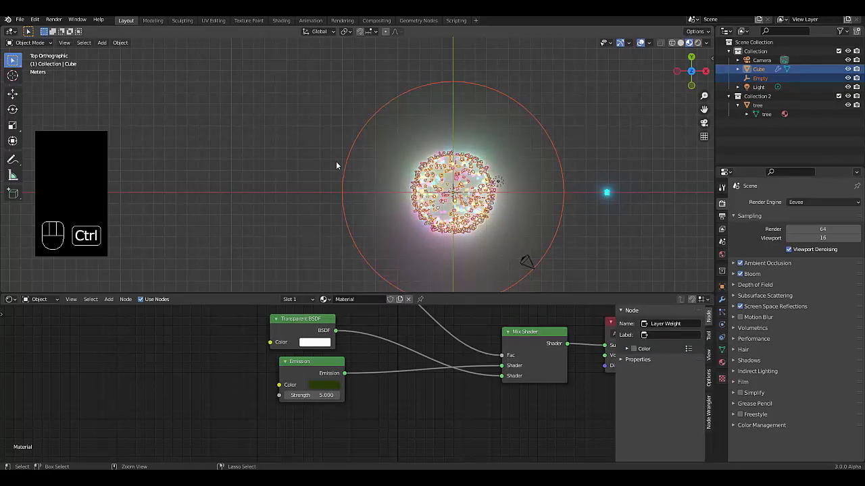
{"action": "key", "text": "ctrl+p"}
{"action": "left_click", "coordinate": [337, 164]}
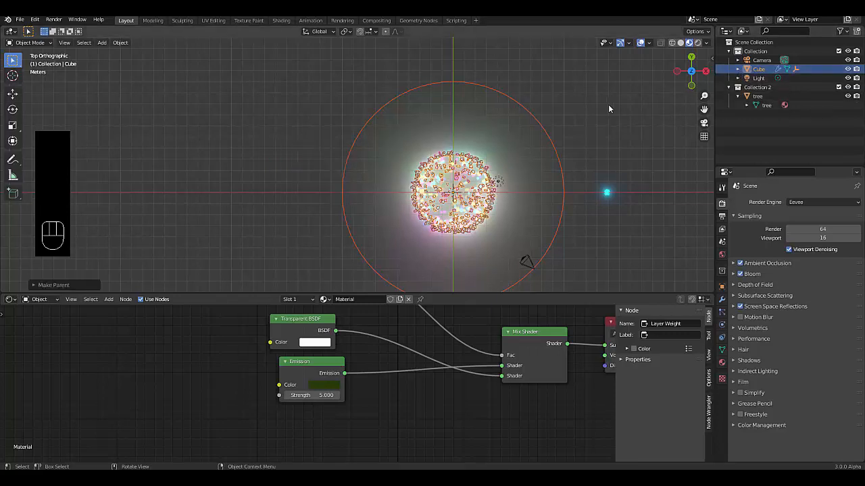
{"action": "key", "text": "ctrl"}
{"action": "key", "text": "ctrl+z"}
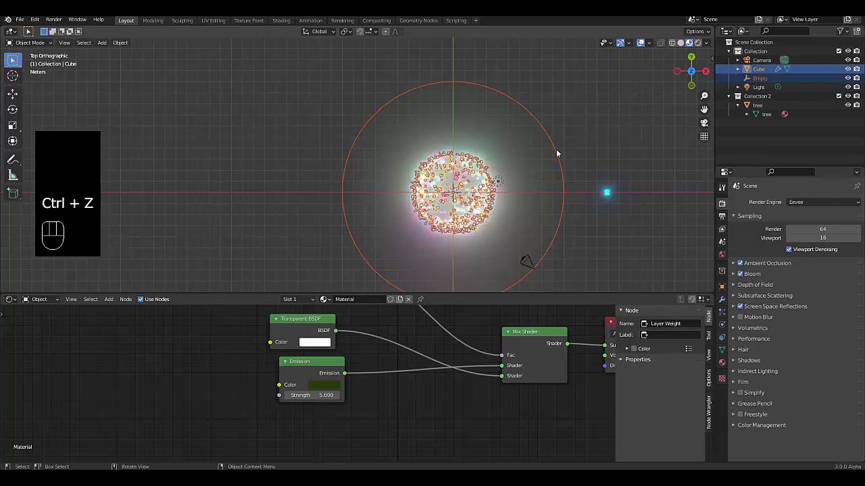
Parent the tree-covered sphere to the circle Empty with the Object option.
{"action": "scroll", "coordinate": [560, 226], "scroll_direction": "up", "scroll_amount": 2}
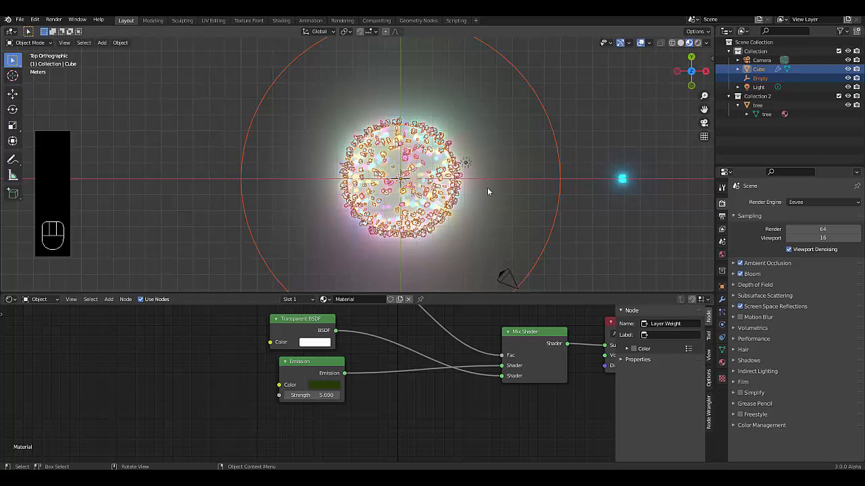
{"action": "left_click", "coordinate": [599, 87]}
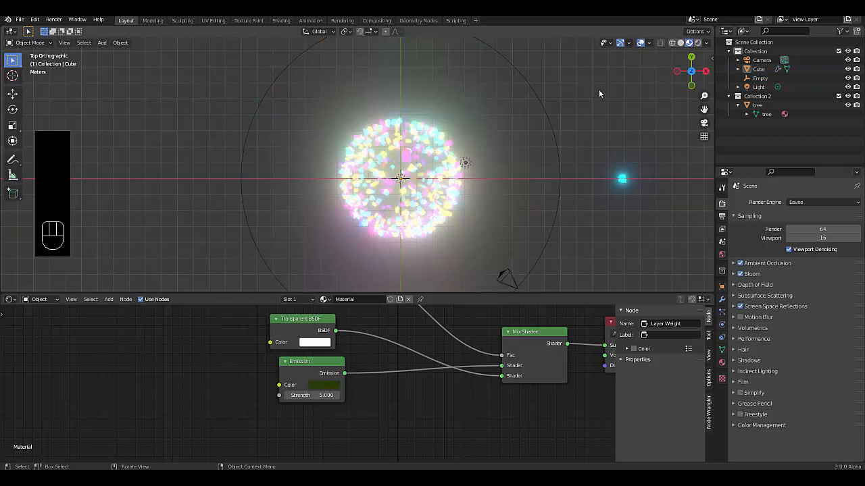
{"action": "left_click", "coordinate": [386, 129]}
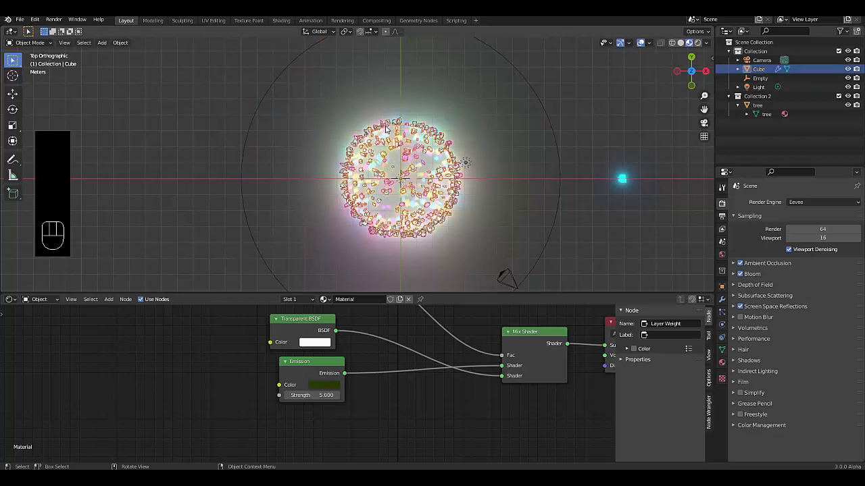
{"action": "left_click", "coordinate": [555, 216], "text": "shift"}
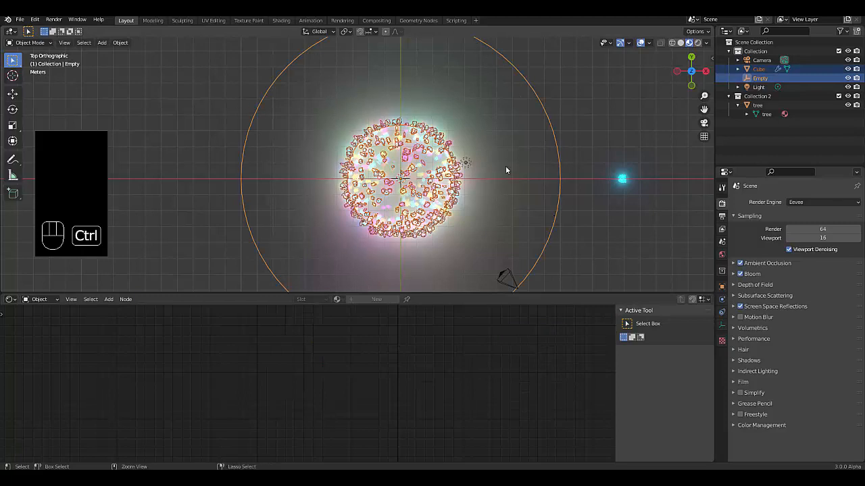
{"action": "key", "text": "ctrl+p"}
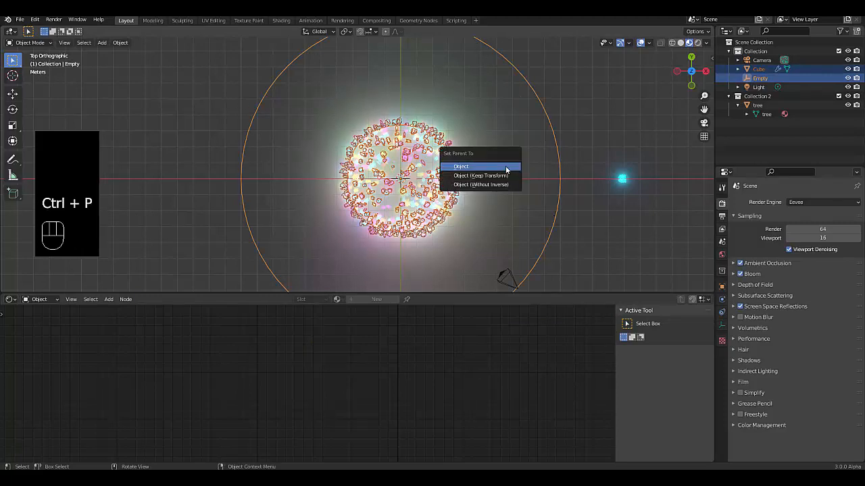
{"action": "left_click", "coordinate": [506, 168]}
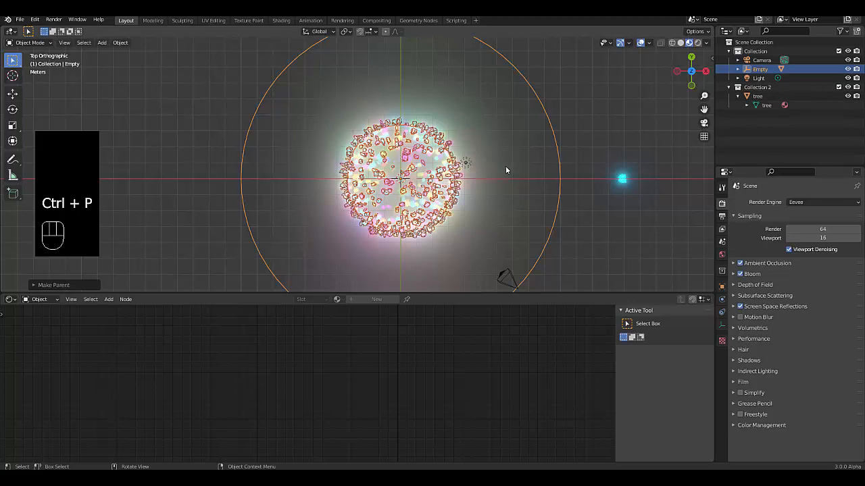
Rename the circle Empty as "world rig".
{"action": "double_click", "coordinate": [760, 69]}
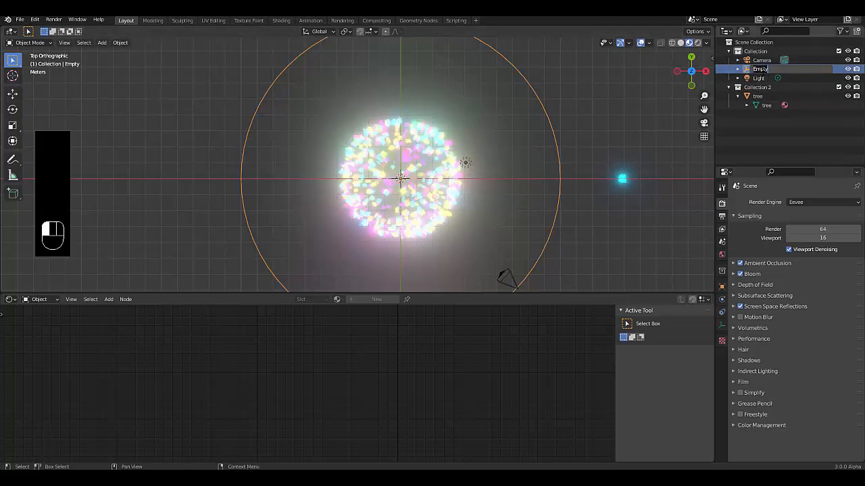
{"action": "type", "text": "world rig"}
{"action": "key", "text": "Return"}
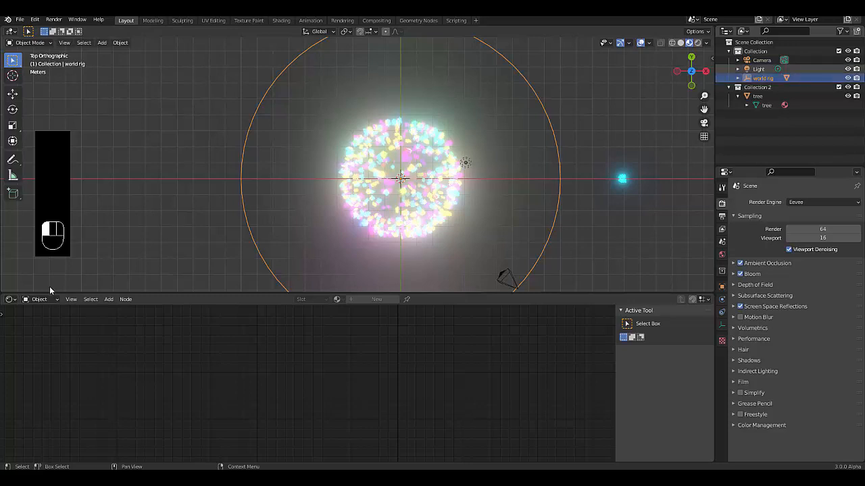
Change the lower editor to a Timeline and insert a Rotation keyframe for the world rig at frame 1.
{"action": "left_click", "coordinate": [10, 300]}
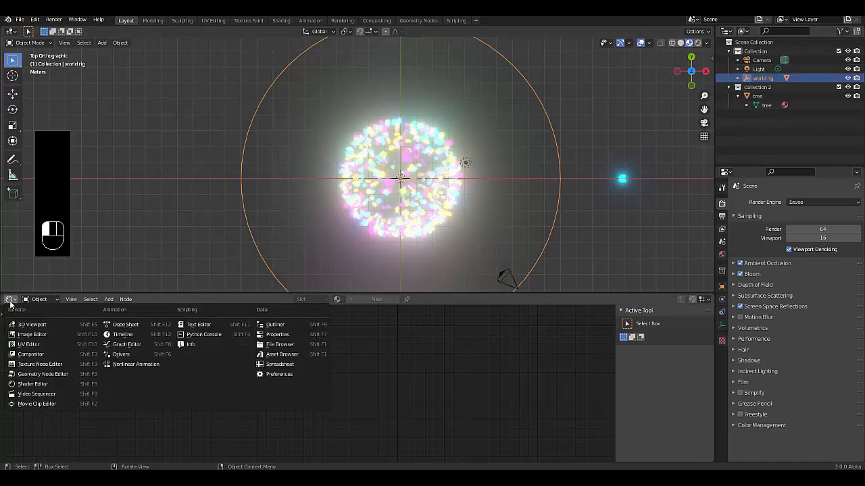
{"action": "left_click", "coordinate": [122, 334]}
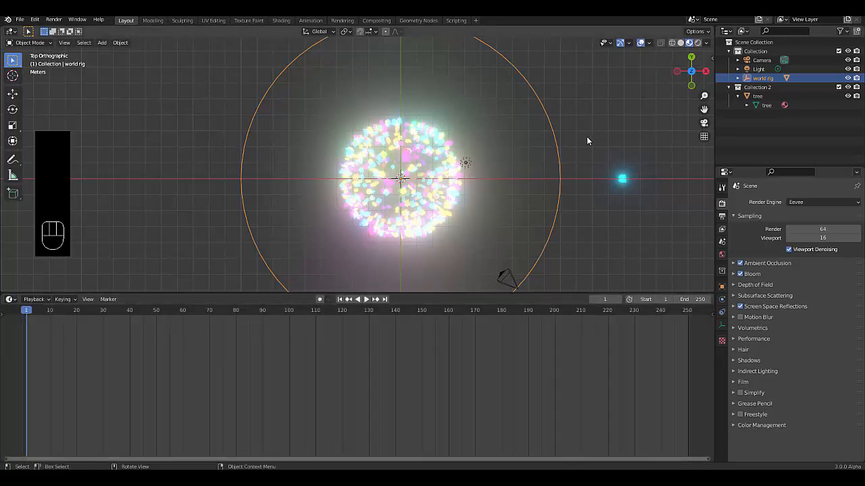
{"action": "key", "text": "i"}
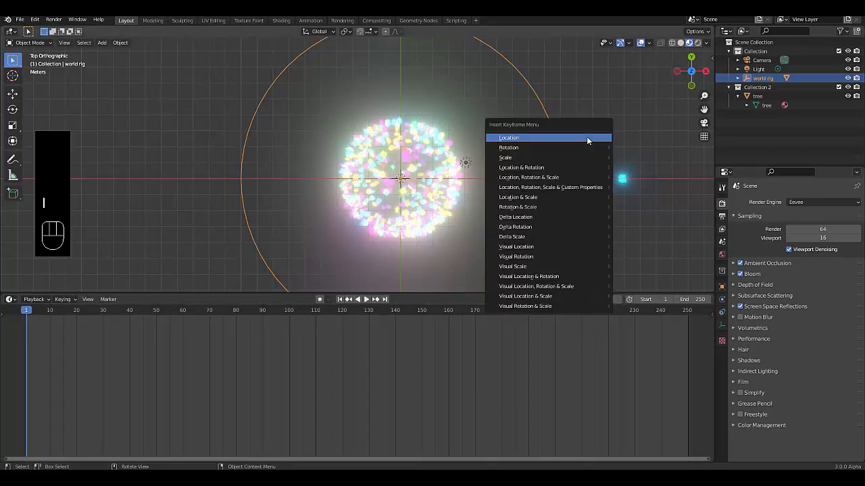
{"action": "left_click", "coordinate": [554, 147]}
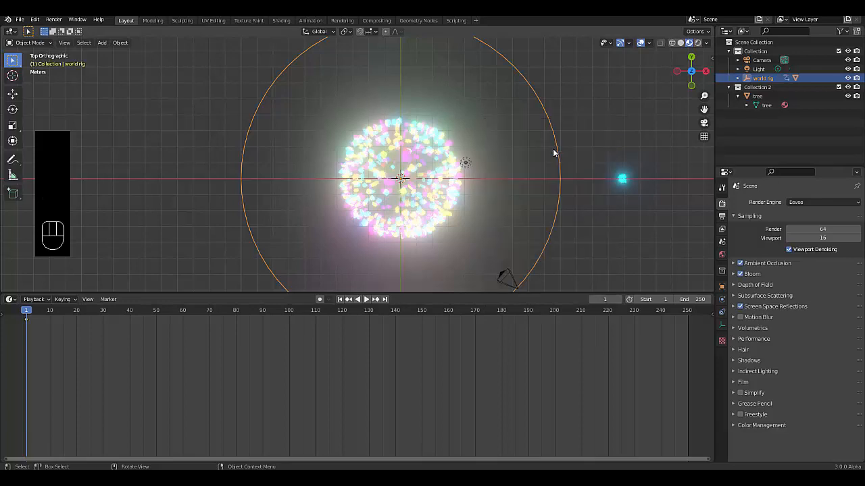
Set the animation's end frame to 100 and go to that last frame.
{"action": "left_click", "coordinate": [689, 299]}
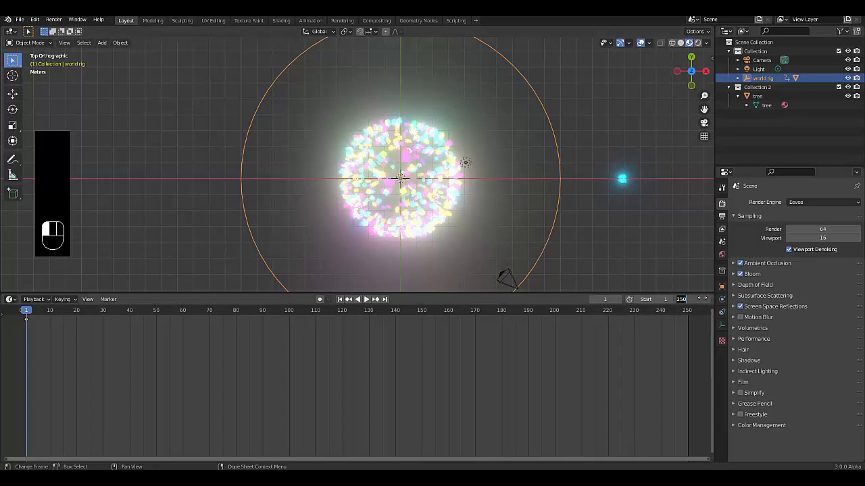
{"action": "type", "text": "100"}
{"action": "key", "text": "Return"}
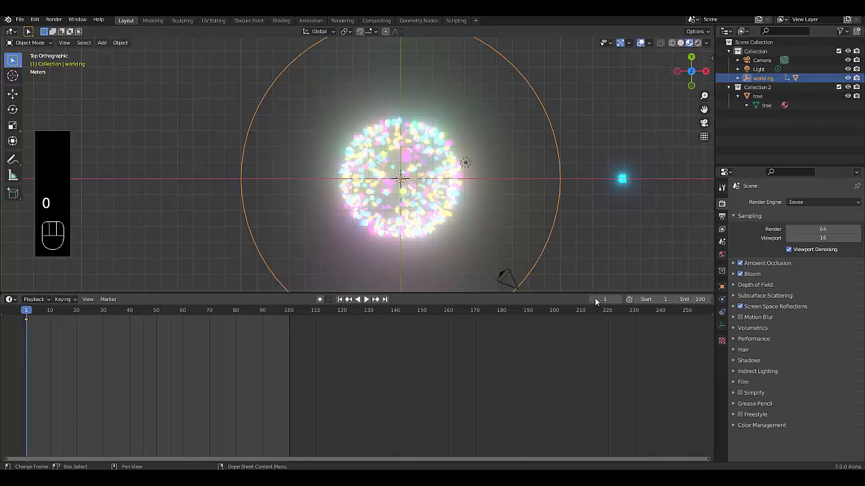
{"action": "left_click", "coordinate": [384, 299]}
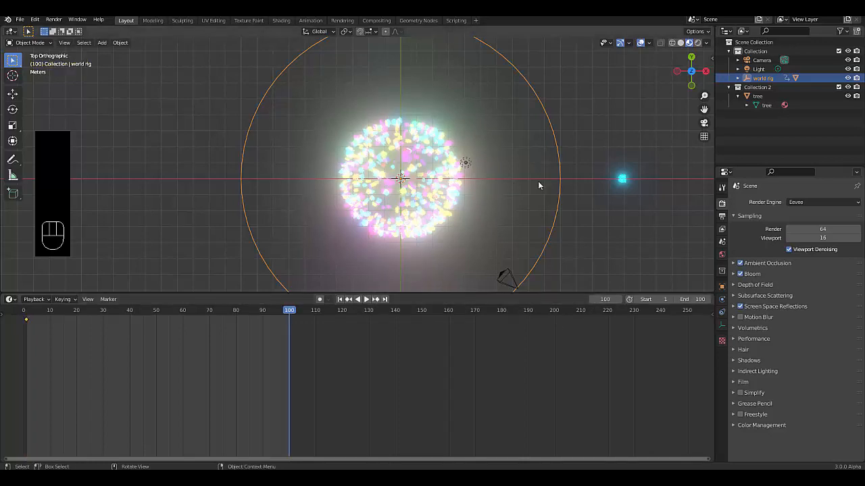
{"action": "key", "text": "i"}
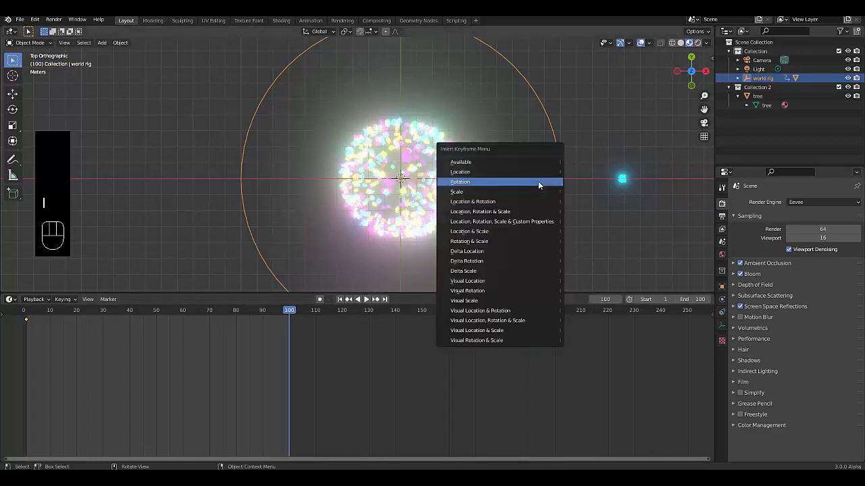
{"action": "left_click", "coordinate": [191, 139]}
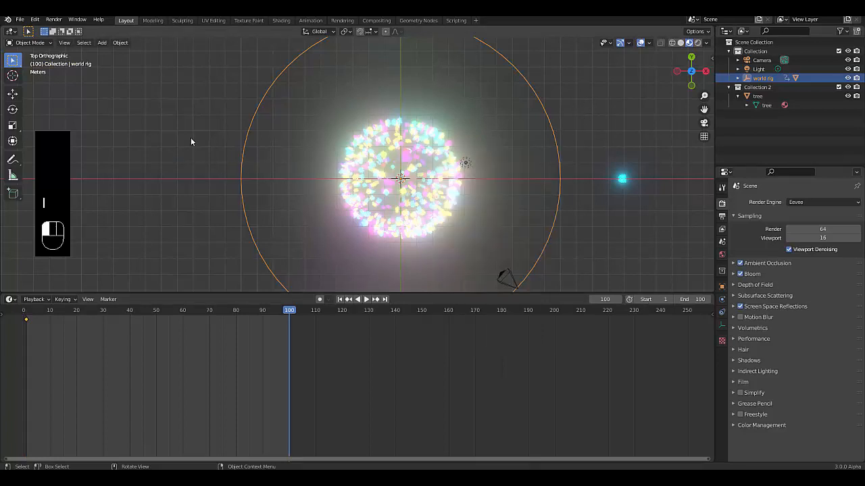
{"action": "left_click", "coordinate": [557, 134]}
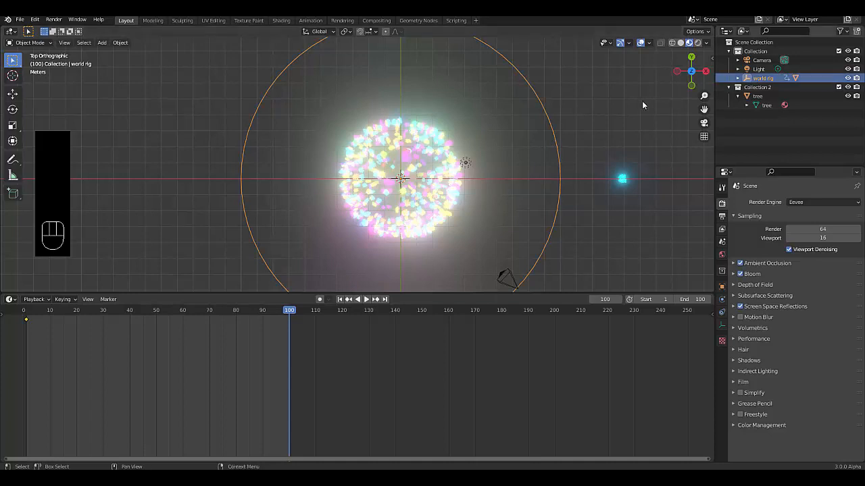
Set the world rig's Z rotation to 1080° and insert a Rotation keyframe at frame 100.
{"action": "key", "text": "n"}
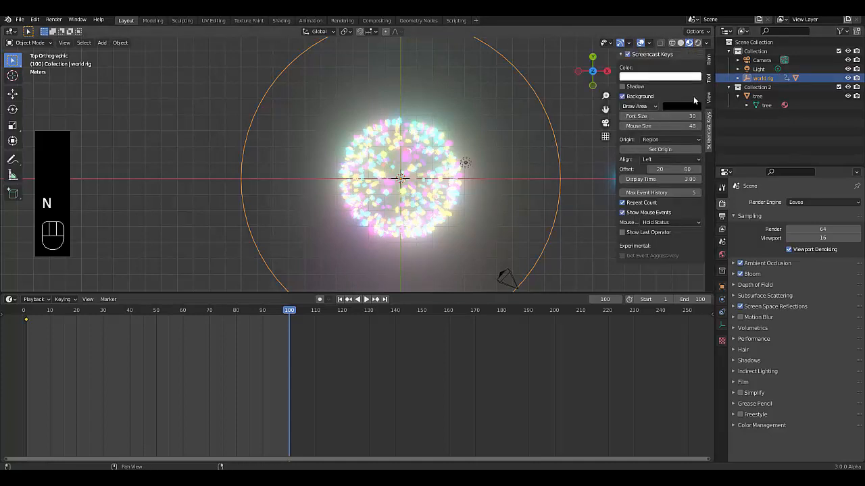
{"action": "left_click", "coordinate": [708, 98]}
{"action": "left_click", "coordinate": [708, 59]}
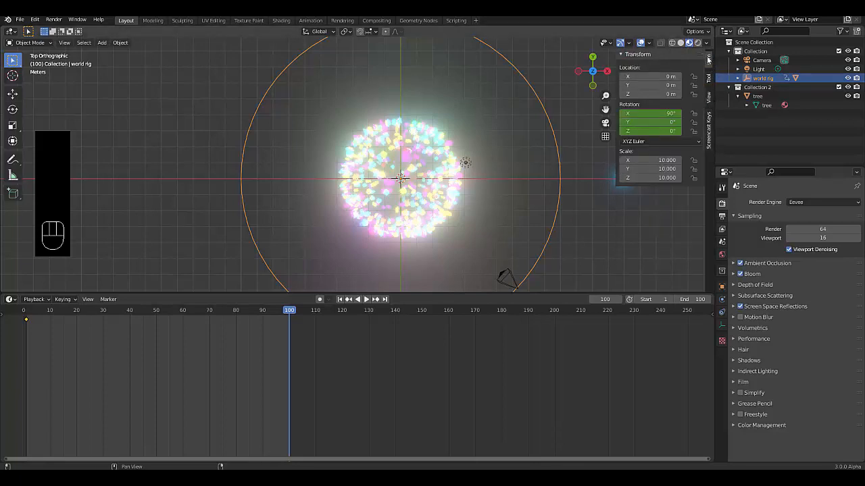
{"action": "left_click", "coordinate": [630, 131]}
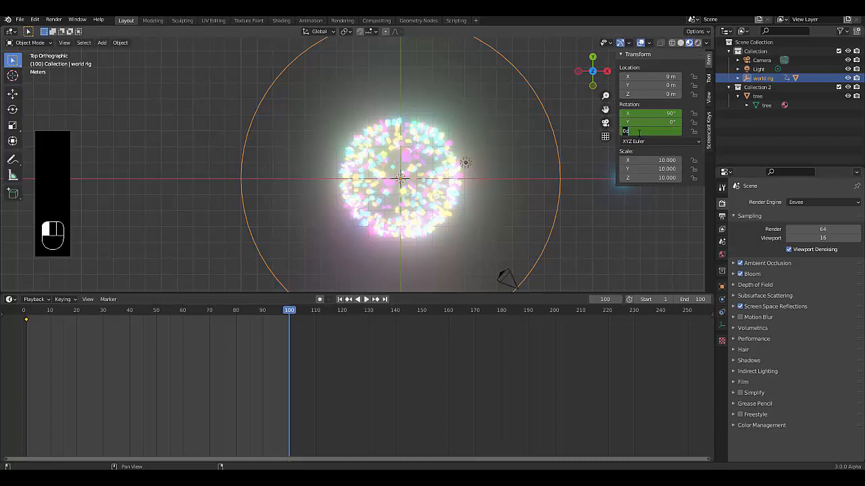
{"action": "type", "text": "1080"}
{"action": "key", "text": "Return"}
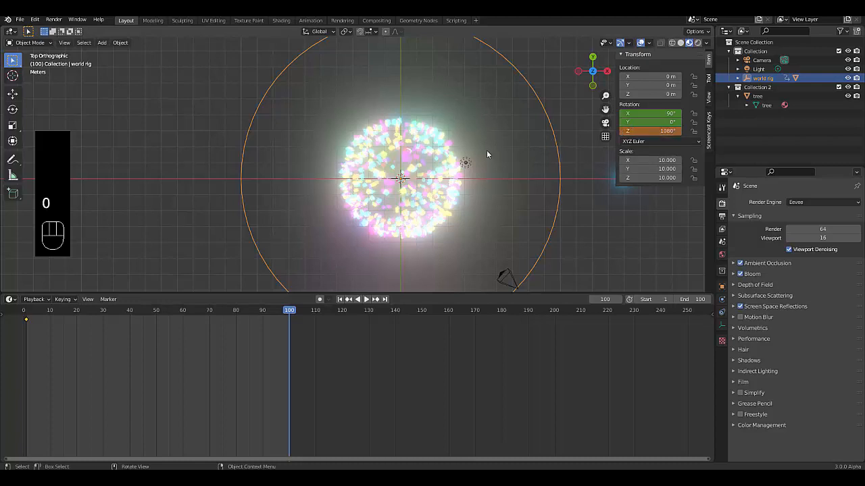
{"action": "key", "text": "i"}
{"action": "left_click", "coordinate": [481, 152]}
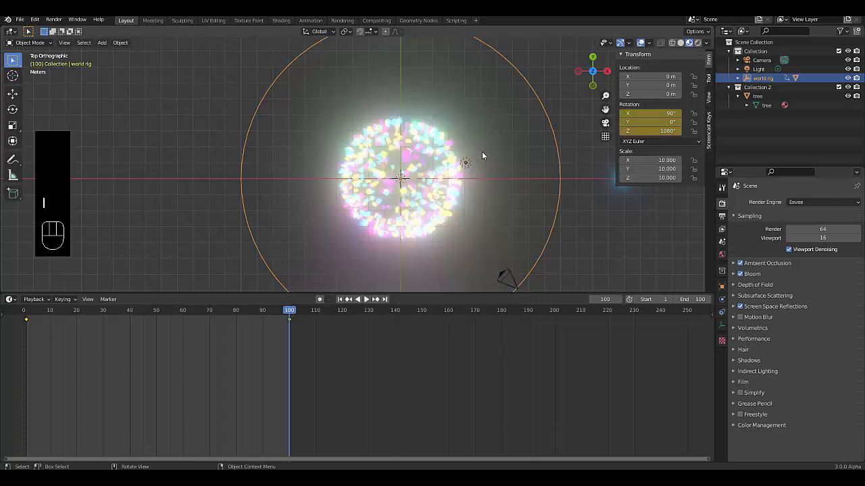
Look through the camera and set its focal length to 25 mm so the whole sphere fits the frame.
{"action": "left_click", "coordinate": [753, 60]}
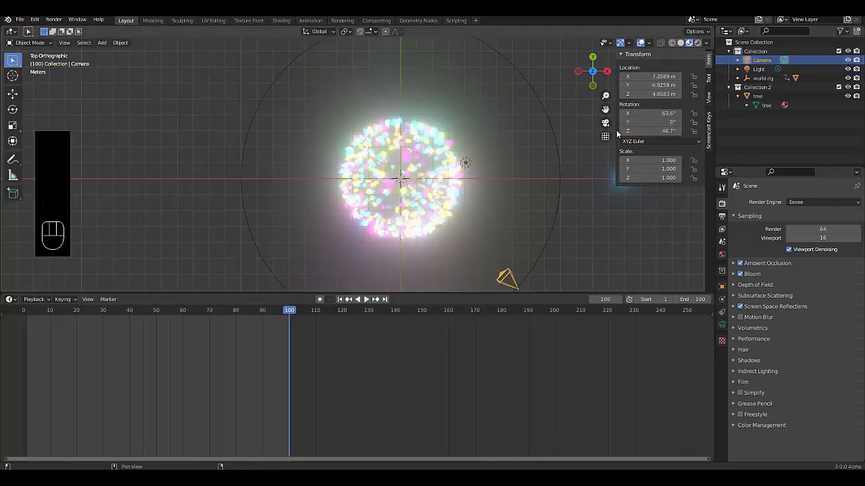
{"action": "left_click", "coordinate": [605, 123]}
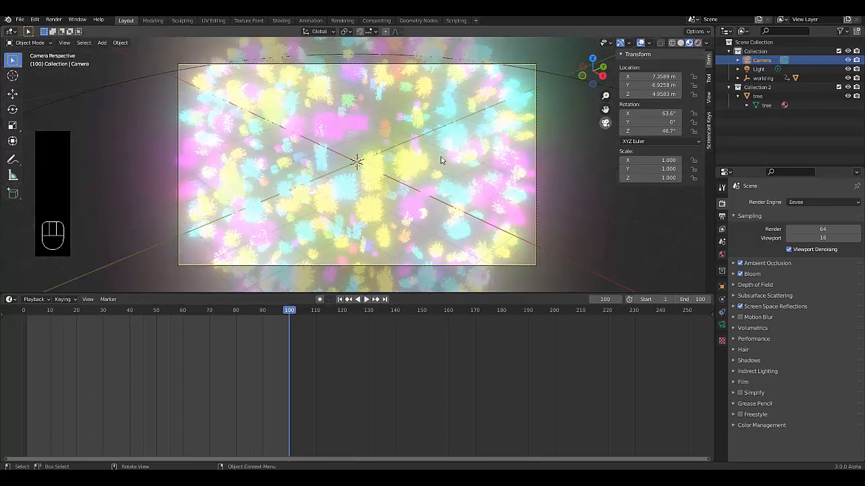
{"action": "left_click", "coordinate": [722, 325]}
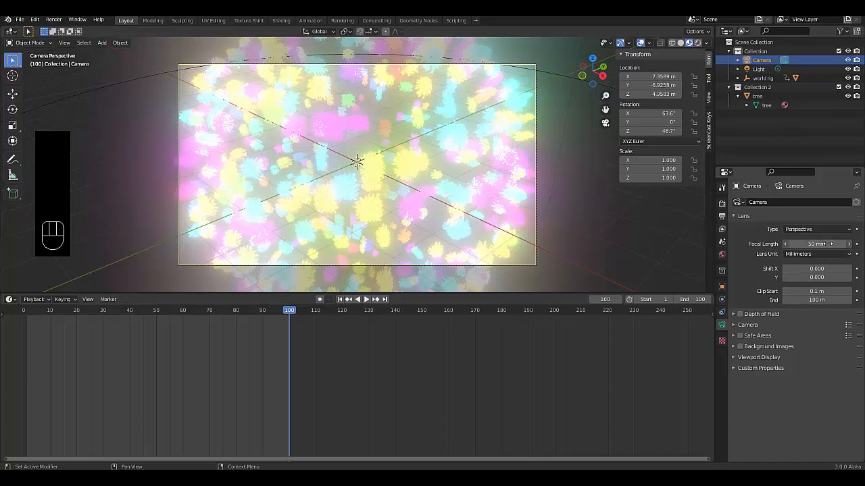
{"action": "left_click_drag", "start_coordinate": [816, 244], "coordinate": [758, 244]}
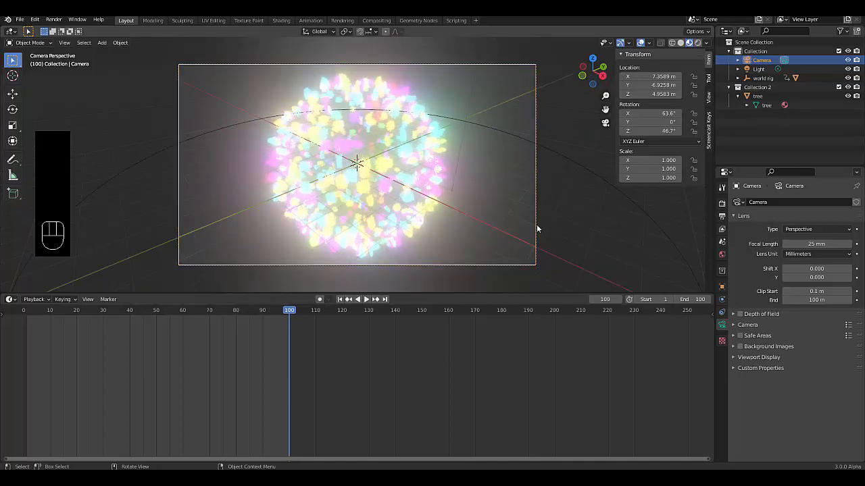
Set the World background colour to black.
{"action": "left_click", "coordinate": [722, 254]}
{"action": "left_click", "coordinate": [817, 262]}
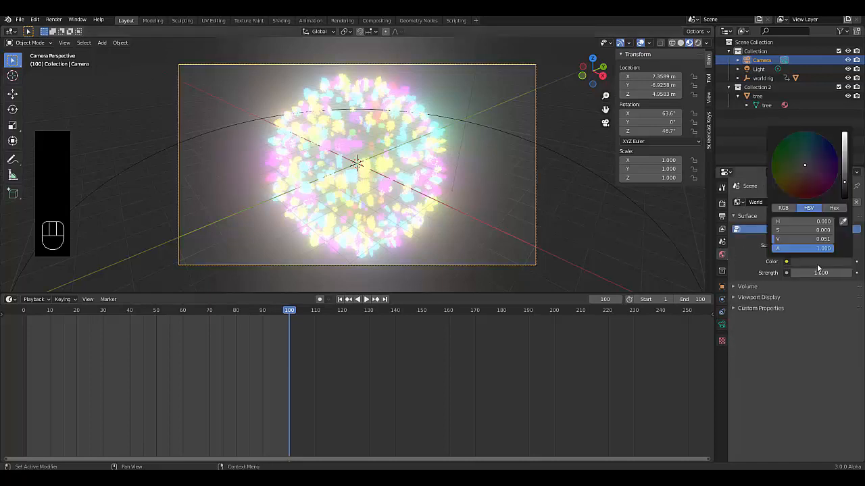
{"action": "left_click_drag", "start_coordinate": [844, 181], "coordinate": [844, 201]}
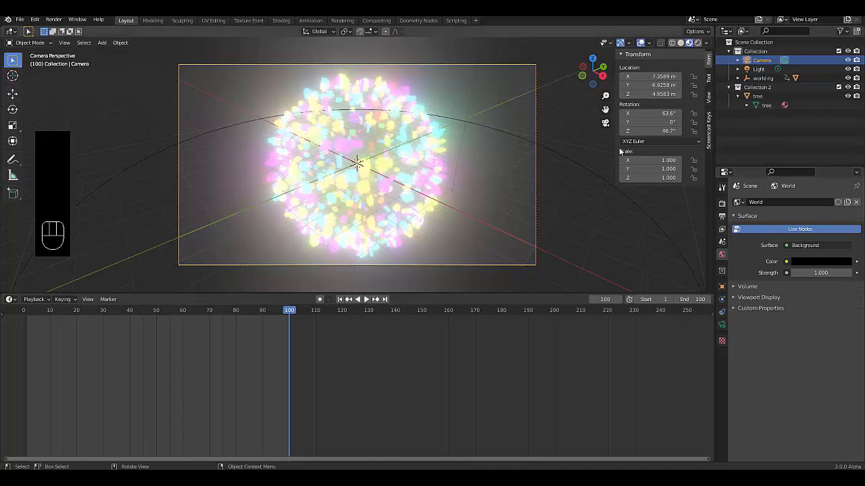
Switch the viewport to rendered shading and briefly play back the sphere's rotation animation.
{"action": "left_click", "coordinate": [697, 43]}
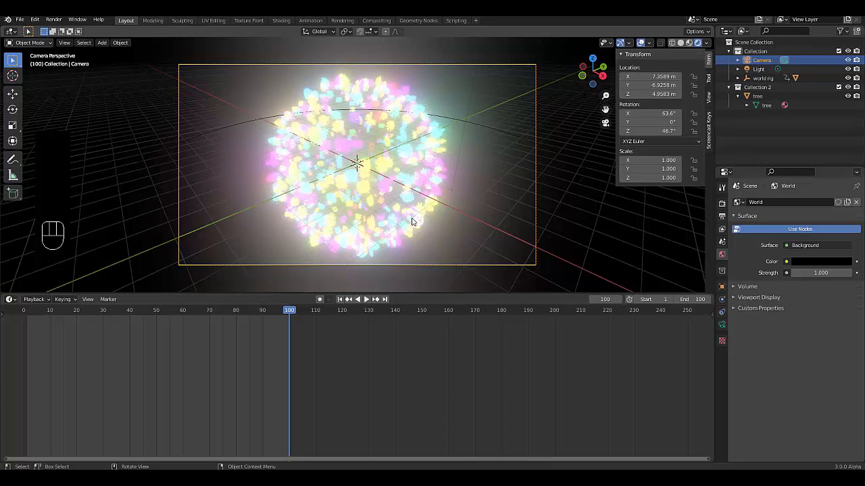
{"action": "key", "text": "space"}
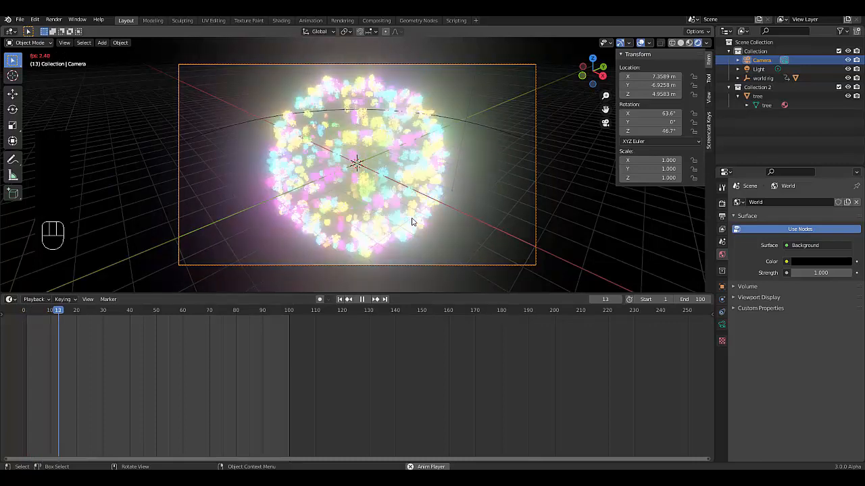
{"action": "key", "text": "space"}
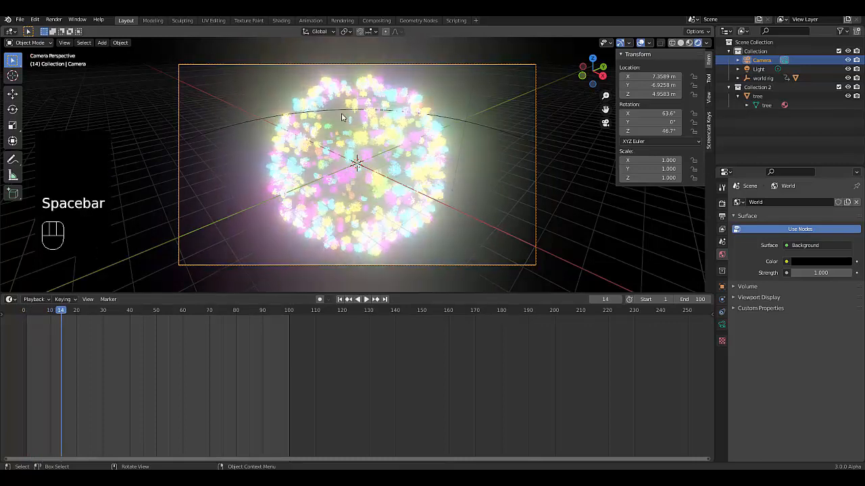
Select the sphere and replace the timeline with the Shader Editor to show its material nodes.
{"action": "left_click", "coordinate": [341, 113]}
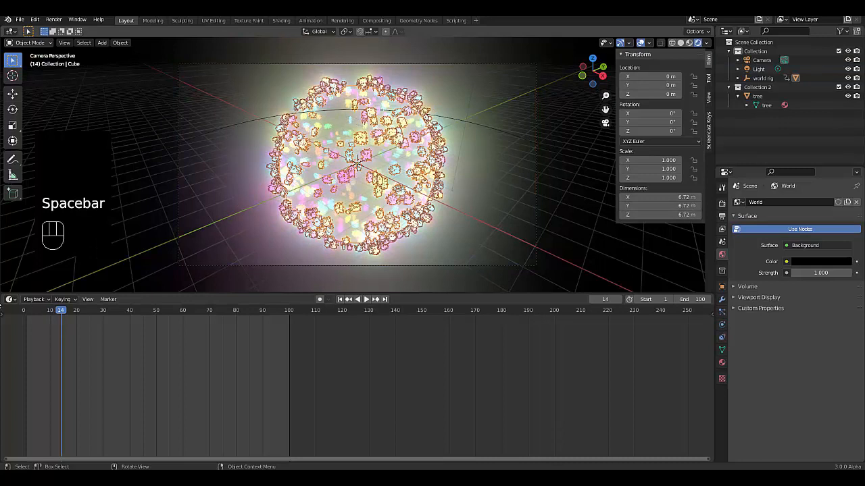
{"action": "left_click", "coordinate": [10, 300]}
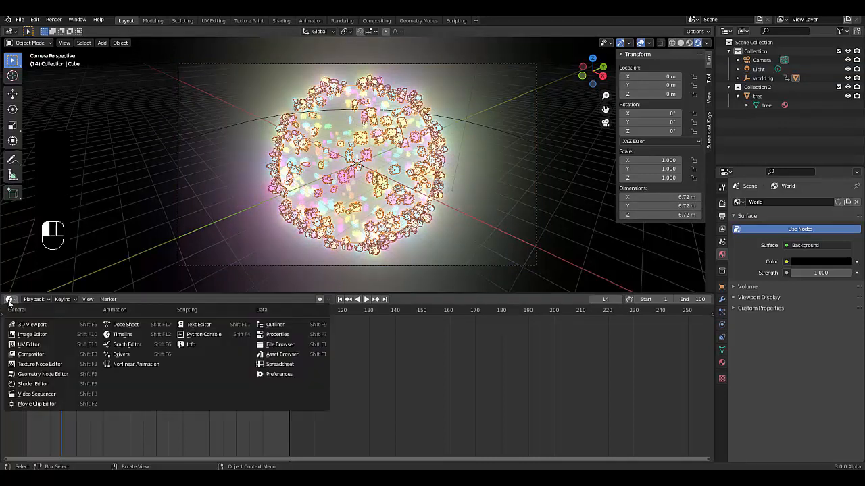
{"action": "left_click", "coordinate": [34, 383]}
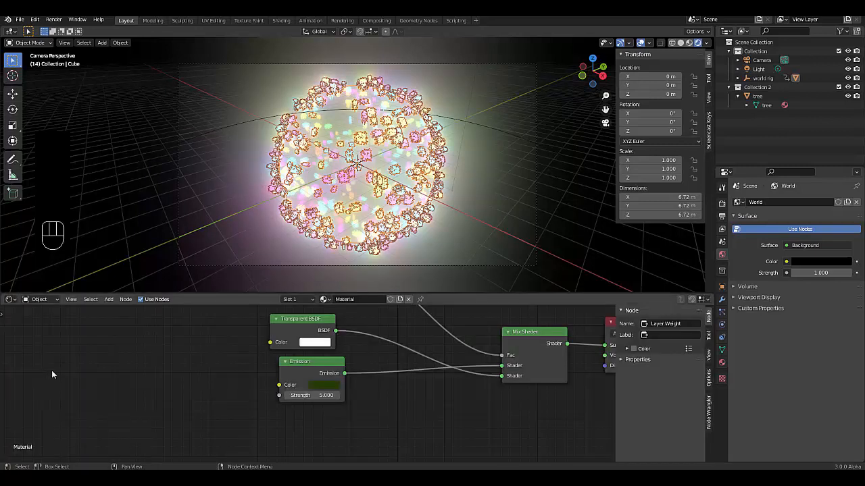
Try Emission strengths of 20 and 50 on the sphere's material.
{"action": "left_click", "coordinate": [321, 396]}
{"action": "type", "text": "20"}
{"action": "key", "text": "Return"}
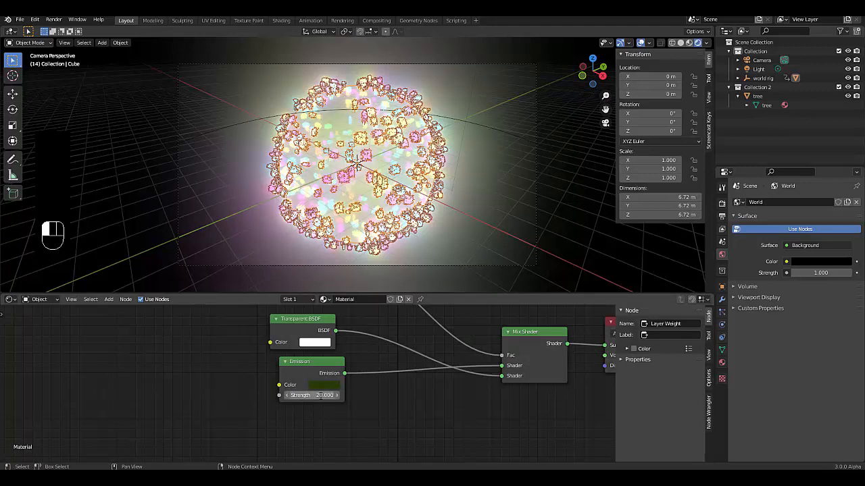
{"action": "left_click", "coordinate": [318, 395]}
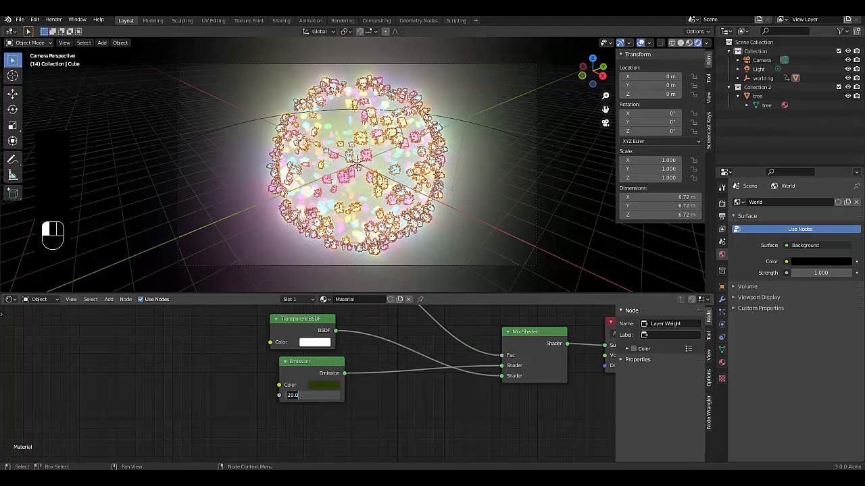
{"action": "type", "text": "50"}
{"action": "key", "text": "Return"}
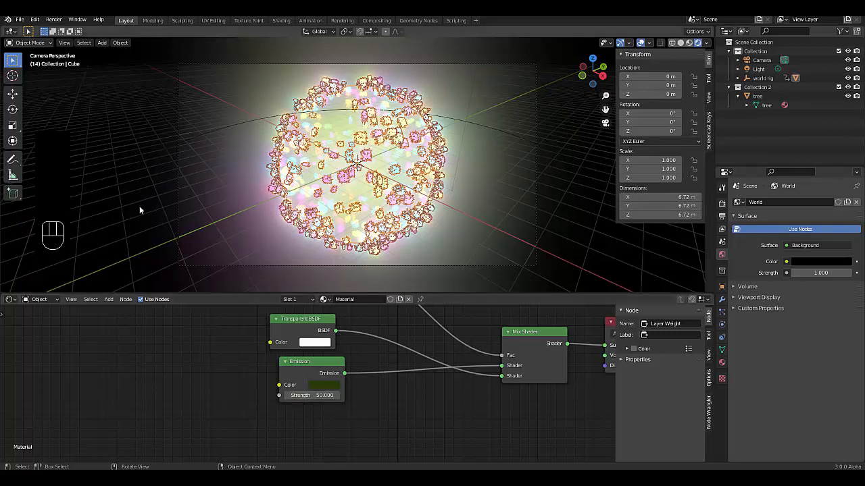
{"action": "left_click", "coordinate": [381, 288]}
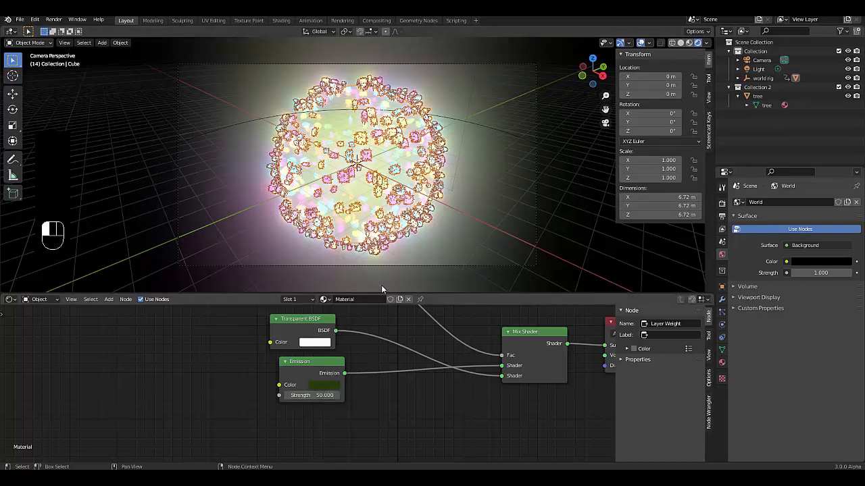
Brighten the Emission node's colour to full value and set it to white with hex FFFFFF.
{"action": "left_click", "coordinate": [324, 385]}
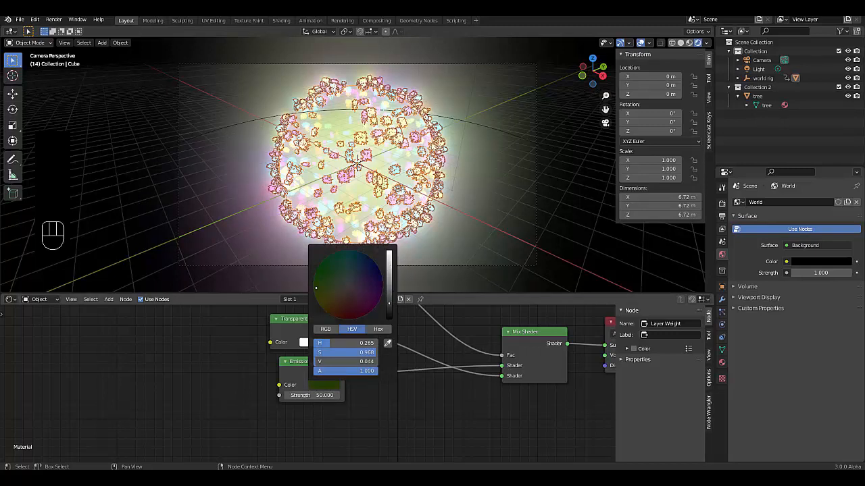
{"action": "left_click_drag", "start_coordinate": [388, 303], "coordinate": [390, 253]}
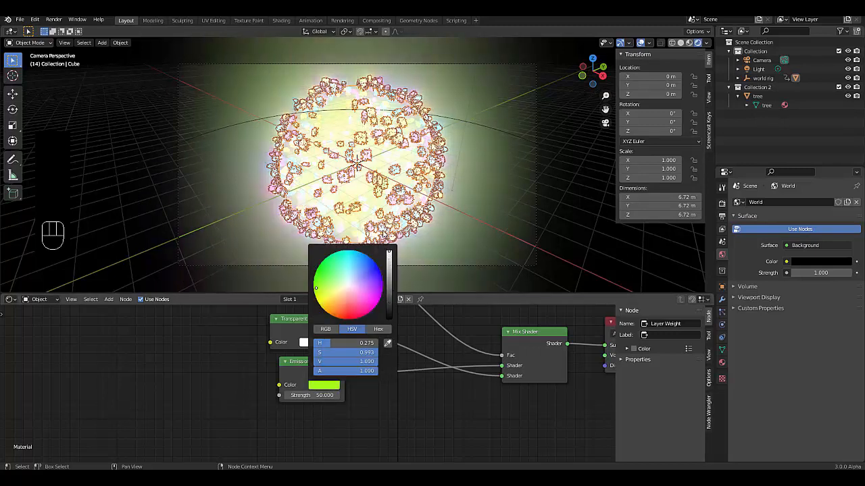
{"action": "left_click", "coordinate": [376, 330]}
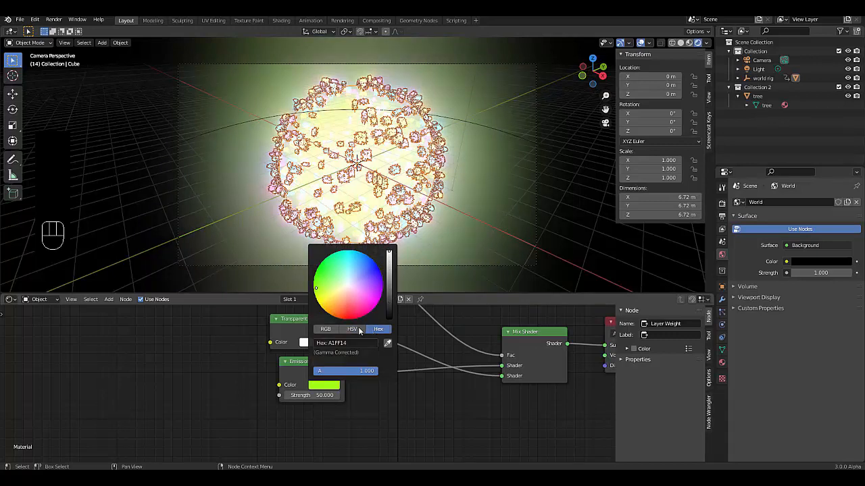
{"action": "left_click", "coordinate": [345, 342]}
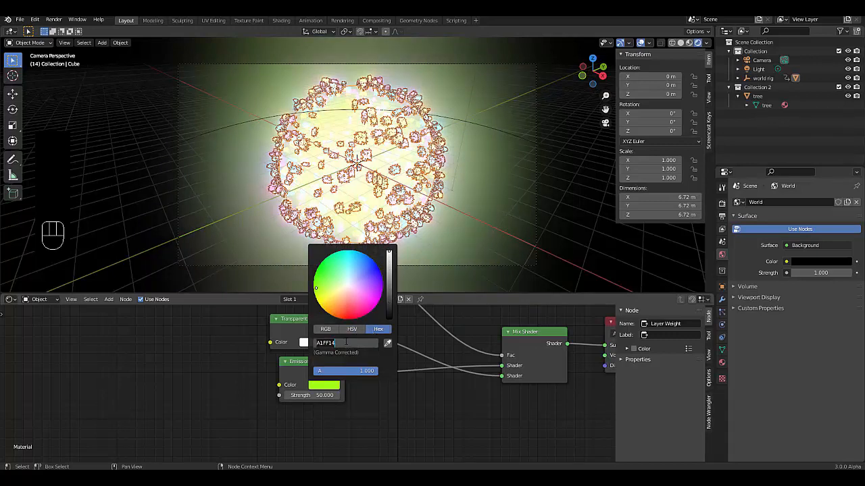
{"action": "type", "text": "ffffff"}
{"action": "key", "text": "Return"}
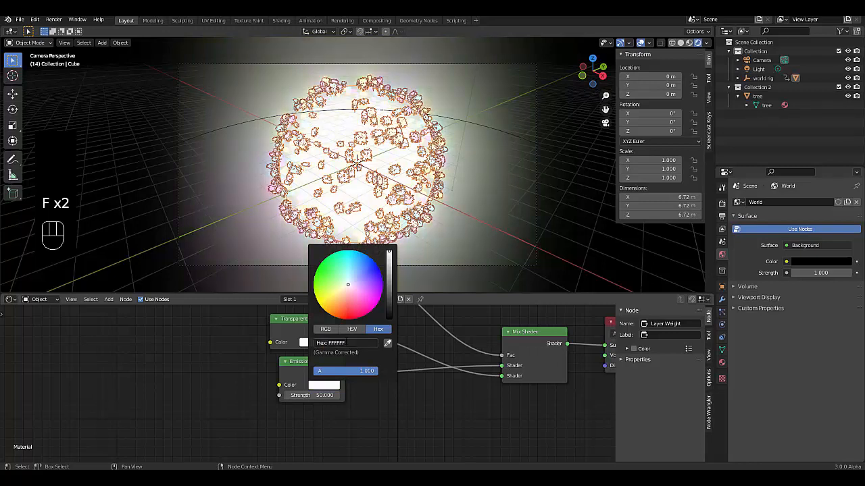
Try Emission strengths of 20 and 10, settle on 5, and deselect the sphere to view its glow.
{"action": "left_click", "coordinate": [312, 395]}
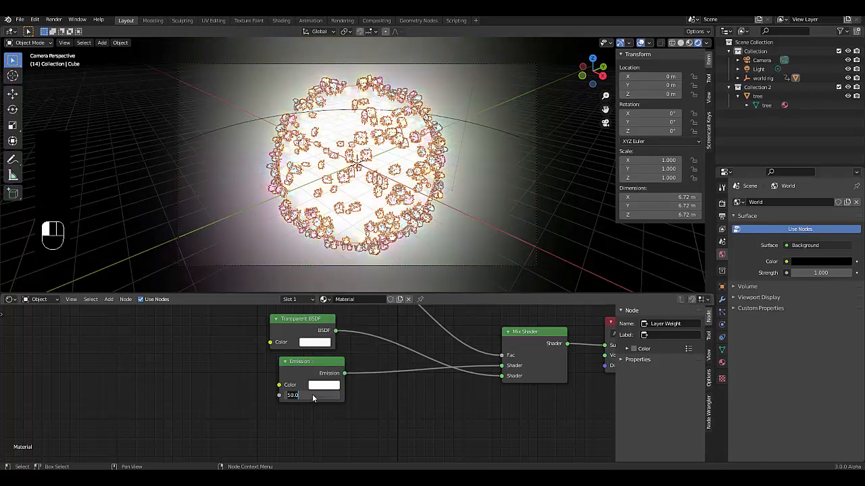
{"action": "type", "text": "20"}
{"action": "key", "text": "Return"}
{"action": "left_click", "coordinate": [312, 394]}
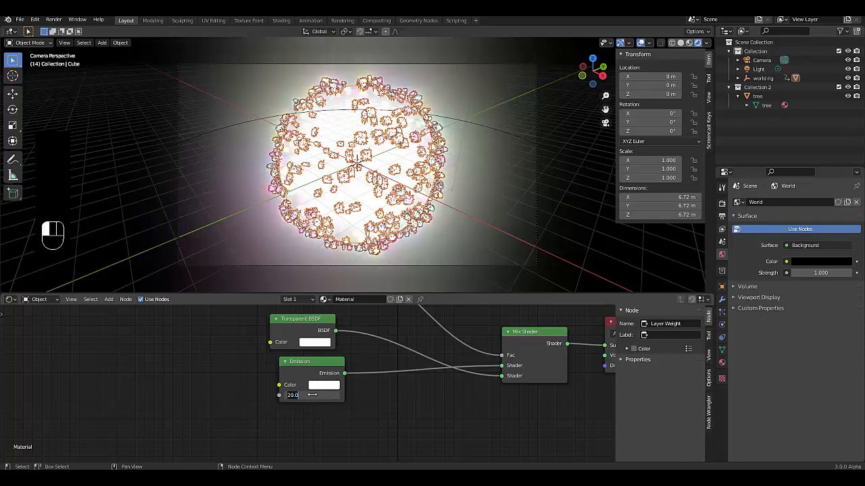
{"action": "type", "text": "10"}
{"action": "key", "text": "Return"}
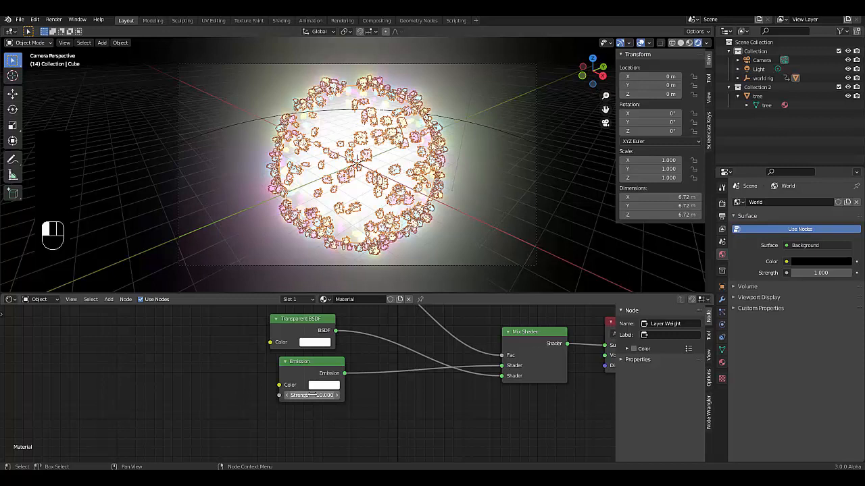
{"action": "left_click", "coordinate": [312, 394]}
{"action": "type", "text": "5"}
{"action": "key", "text": "Return"}
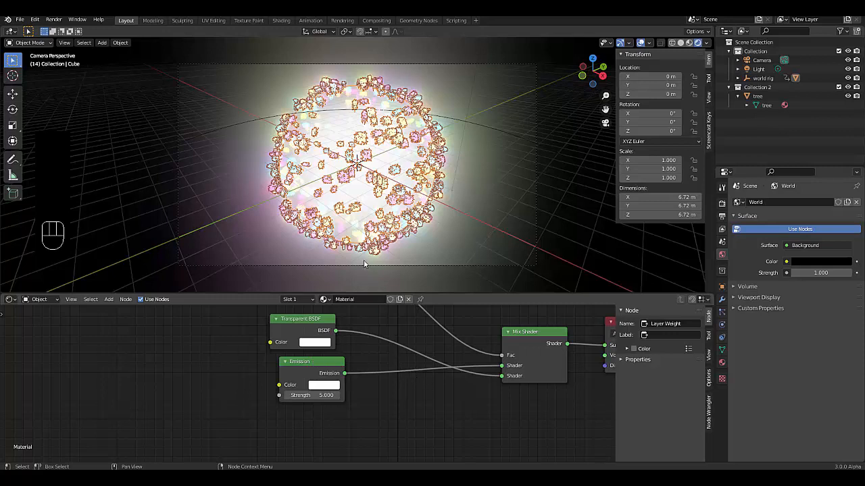
{"action": "left_click", "coordinate": [129, 178]}
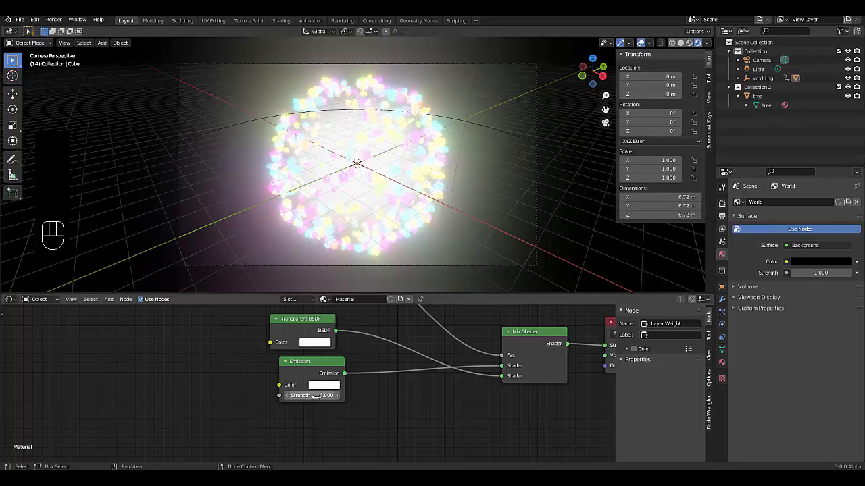
Bring up the rendering commands for the scene.
{"action": "left_click", "coordinate": [52, 19]}
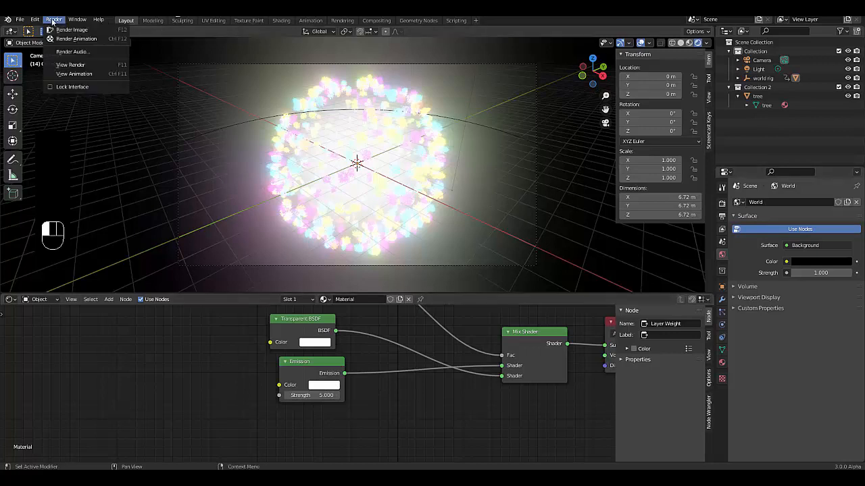